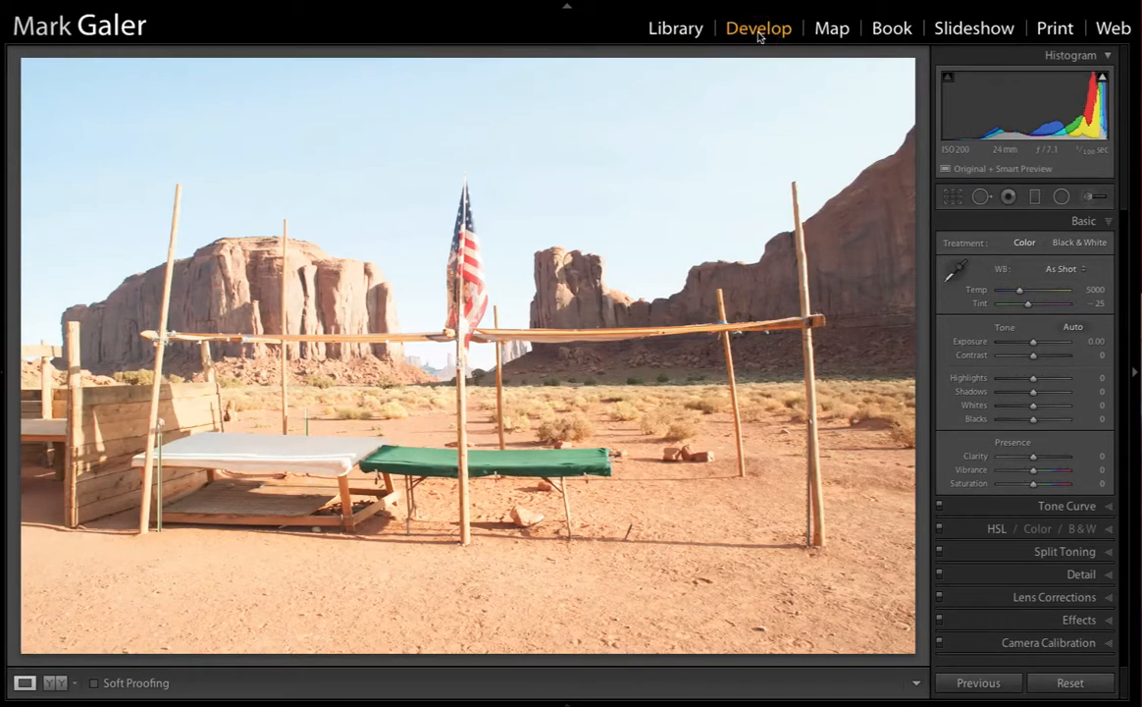
- Switch to the Develop module, and hide and show again the toolbar below the photo
left_click(758, 36)
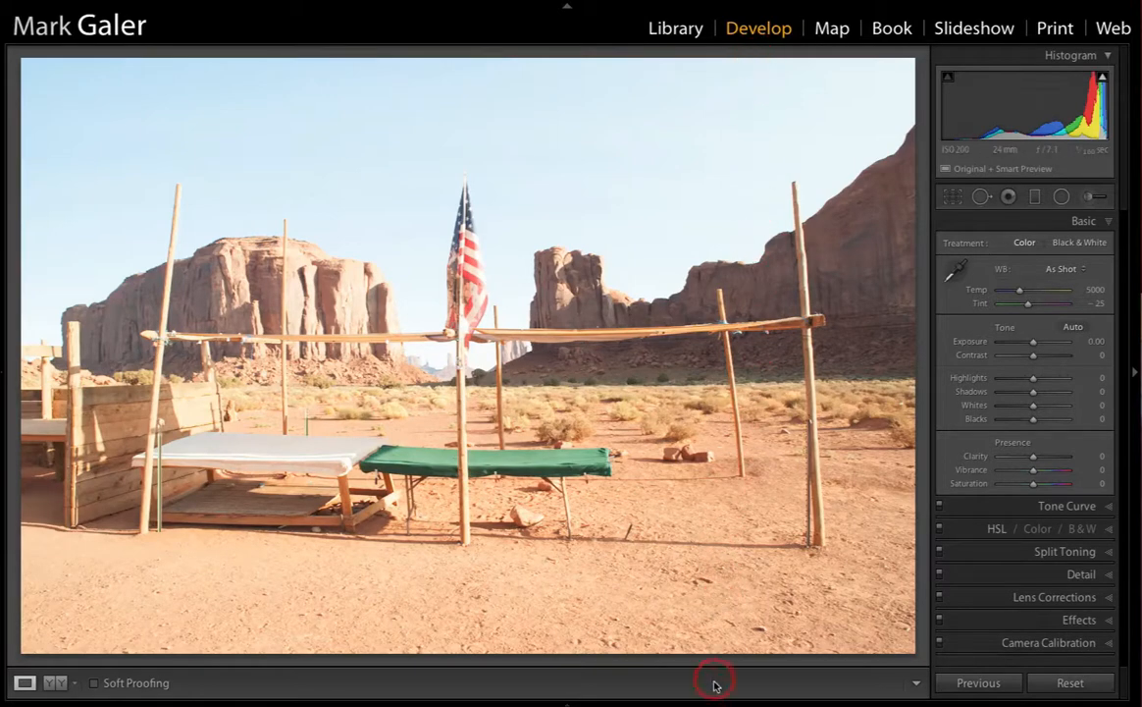
key("t")
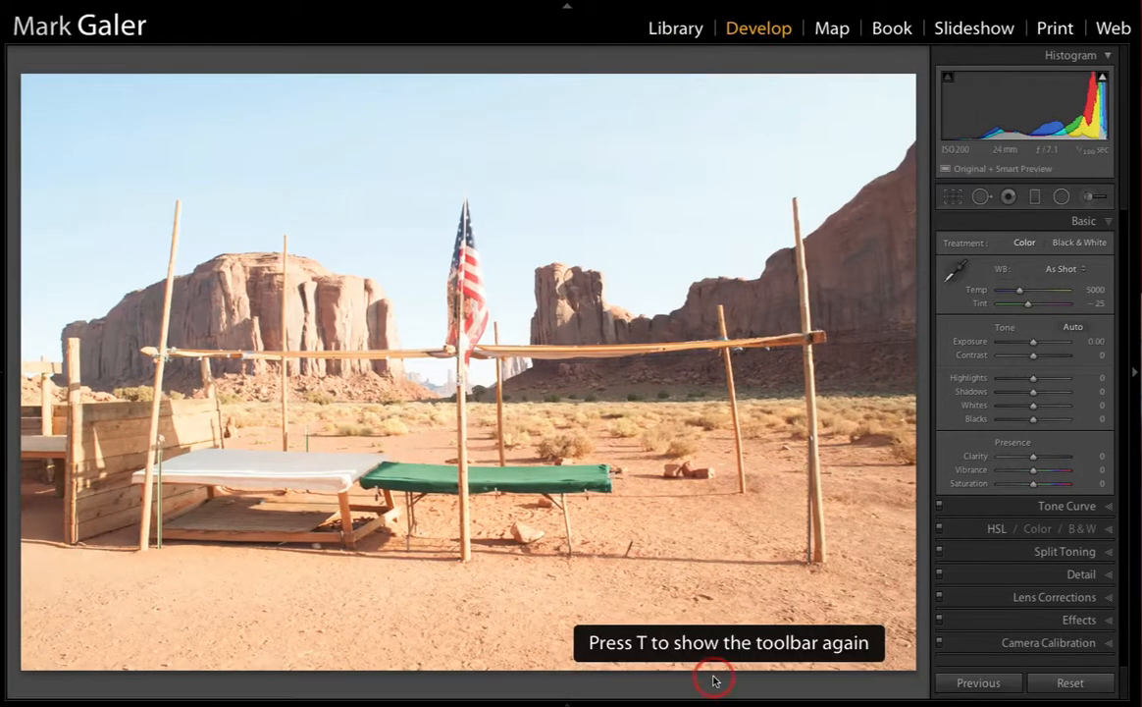
key("t")
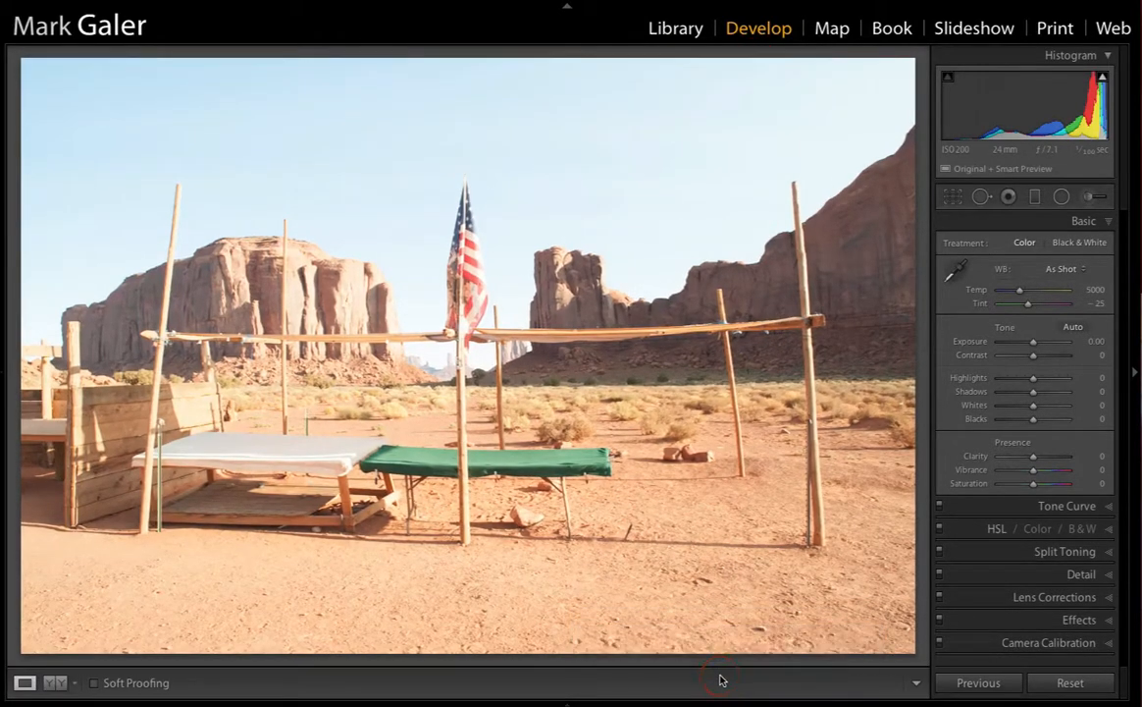
- Check the display options for the adjustment sections, including Solo Mode, and look at the Detail settings before returning to Basic
right_click(977, 225)
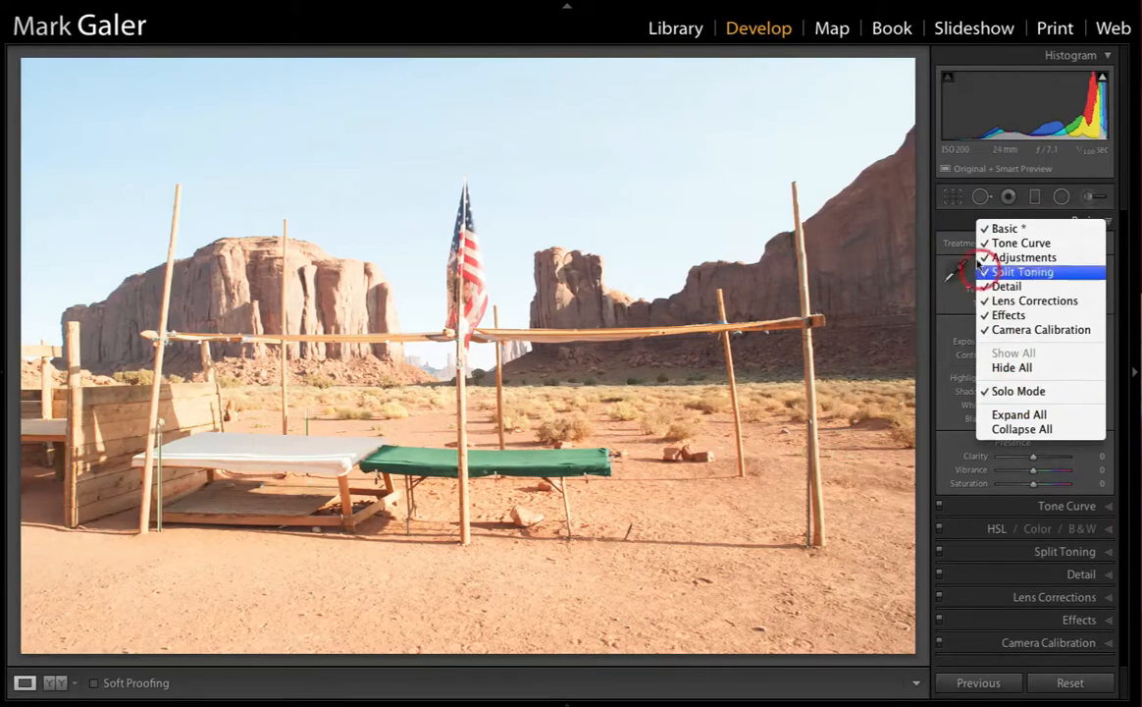
left_click(957, 226)
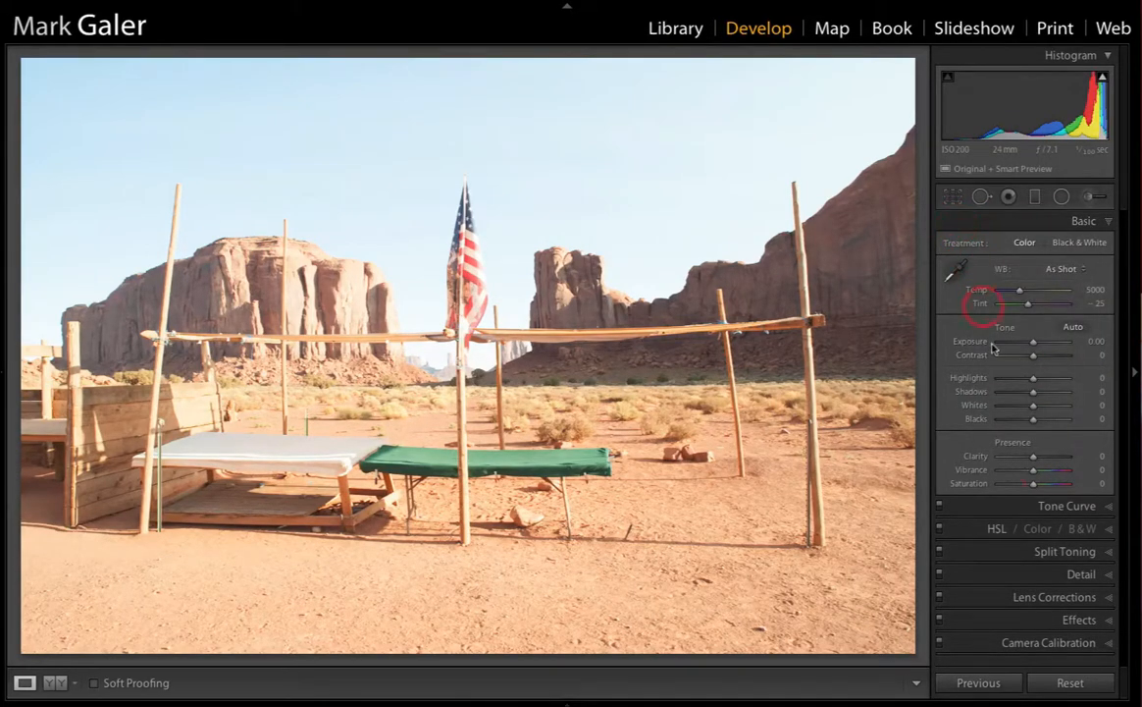
left_click(996, 574)
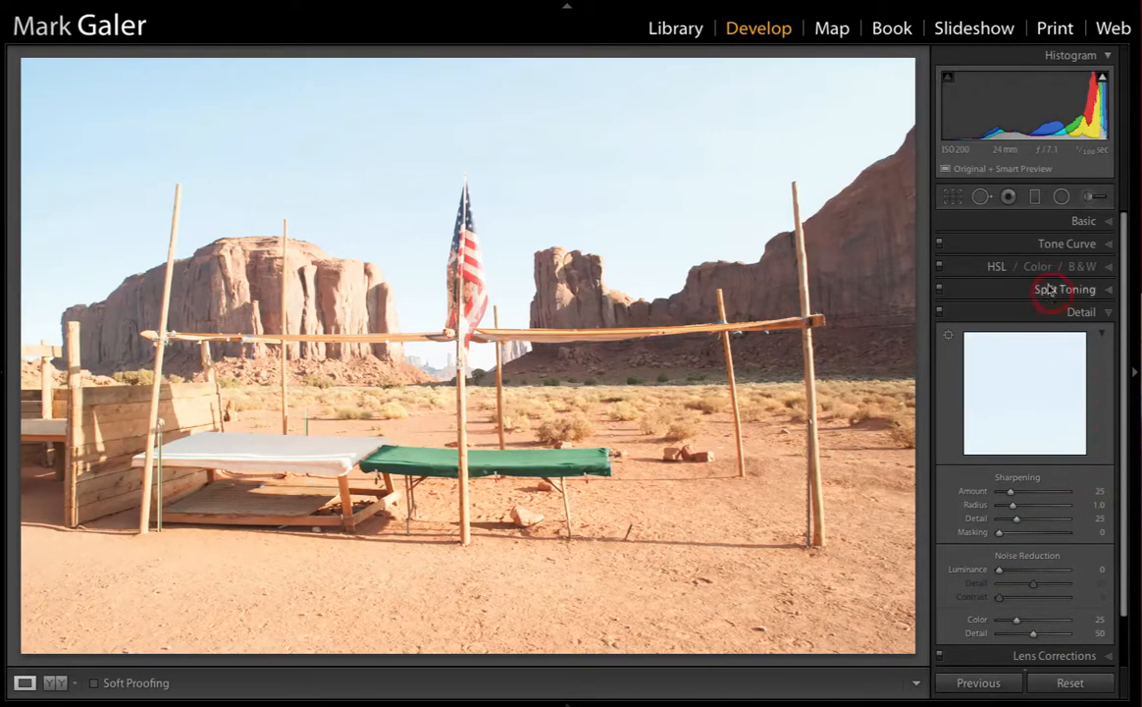
left_click(1003, 224)
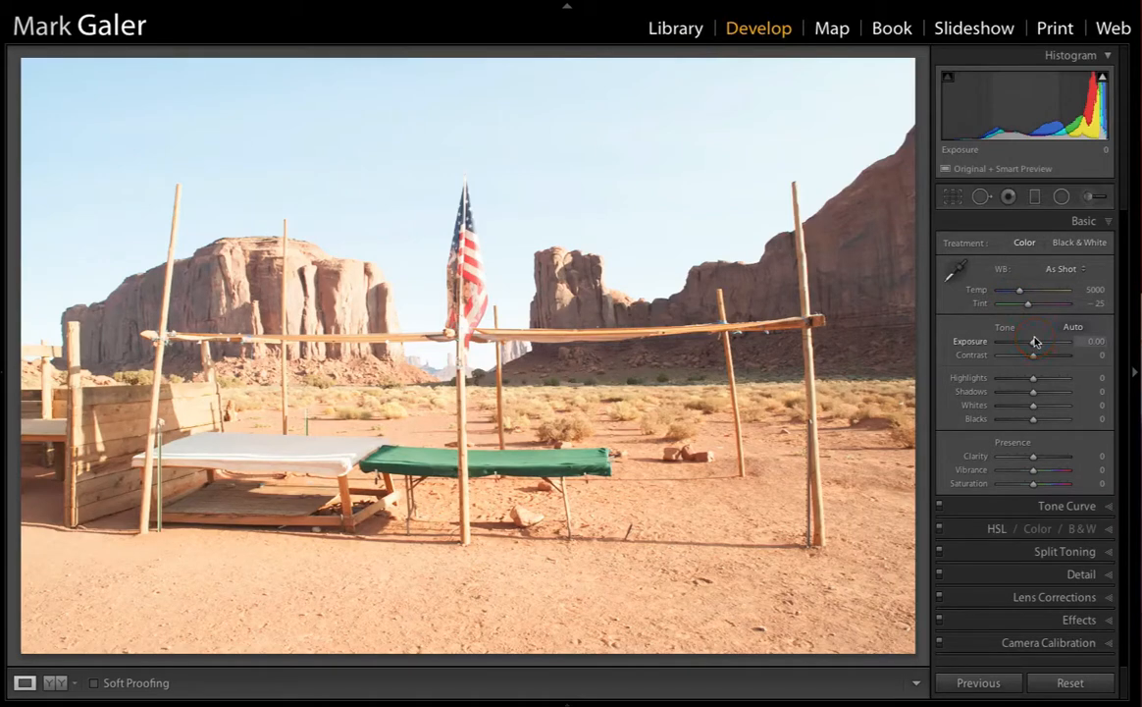
- Enable profile corrections and chromatic aberration removal in the lens corrections, and try out the Constrain Crop option
left_click(1004, 600)
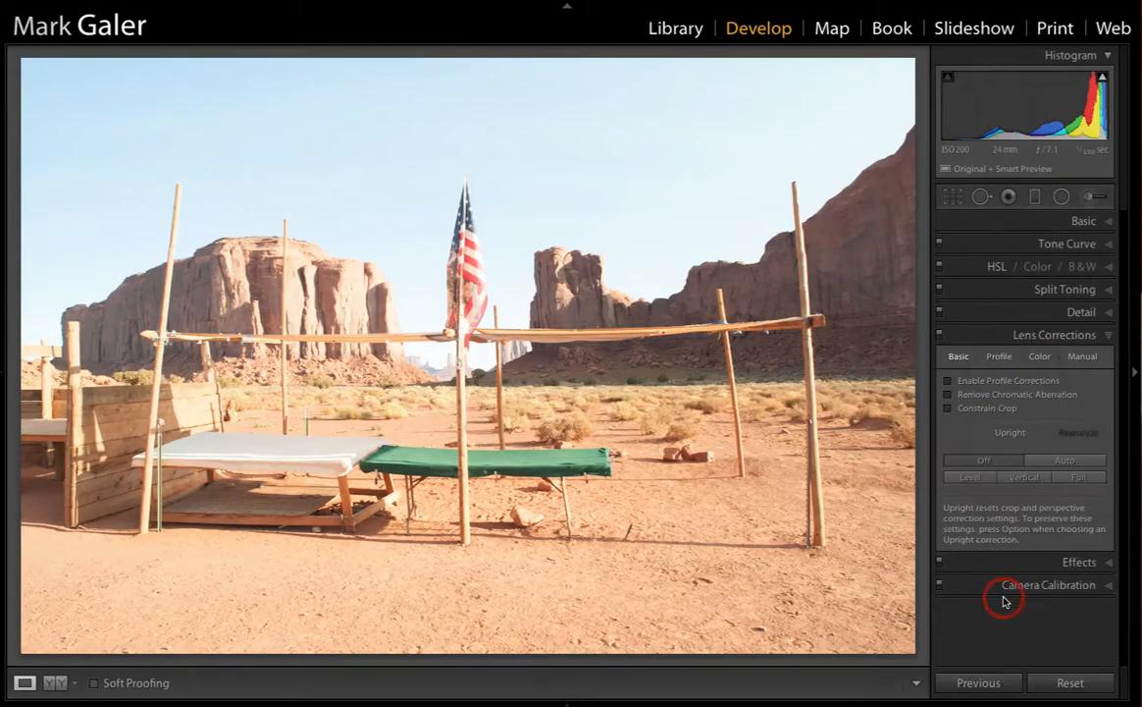
left_click(948, 382)
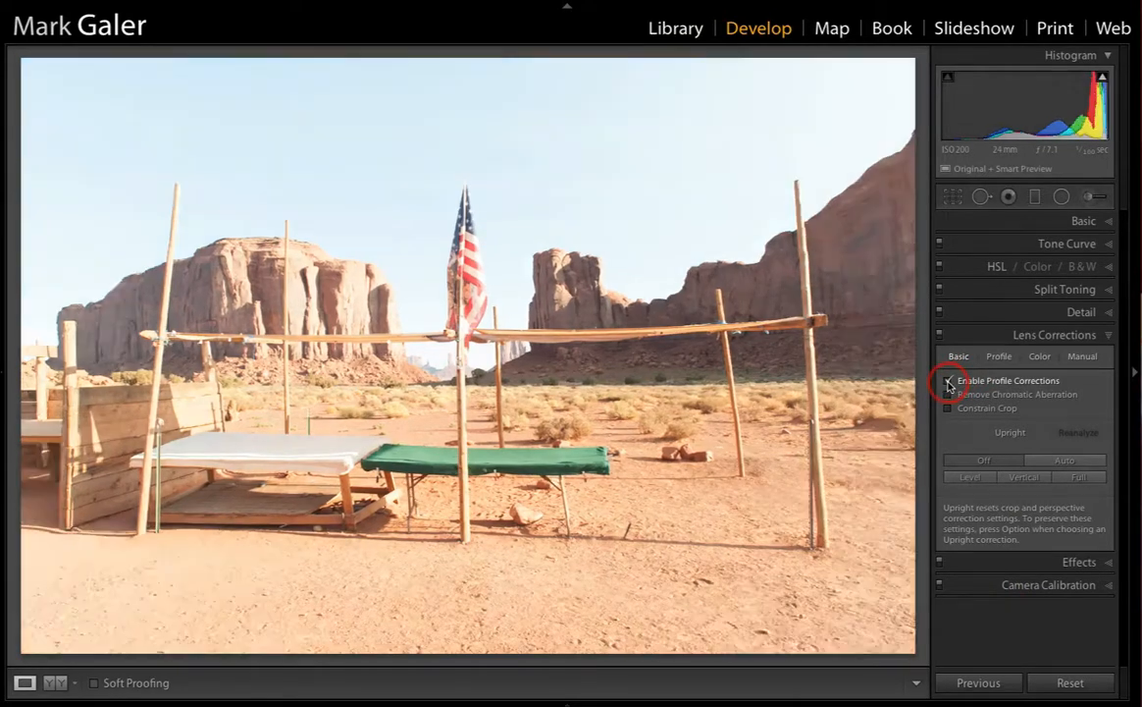
left_click(949, 396)
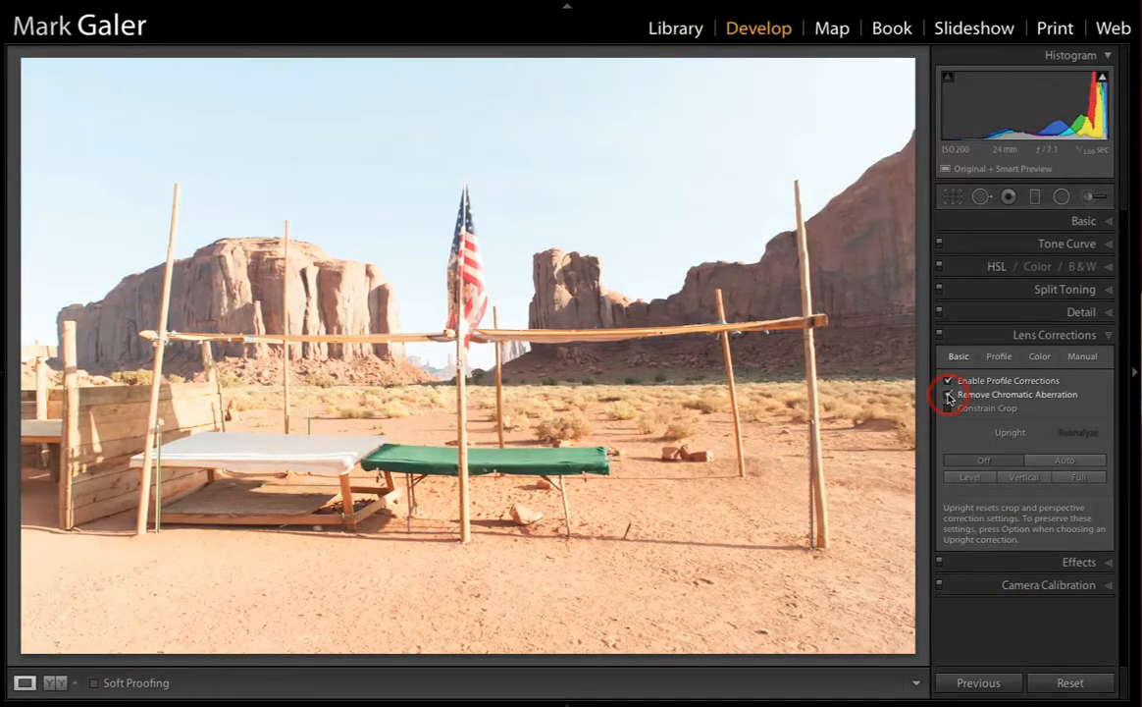
left_click(949, 411)
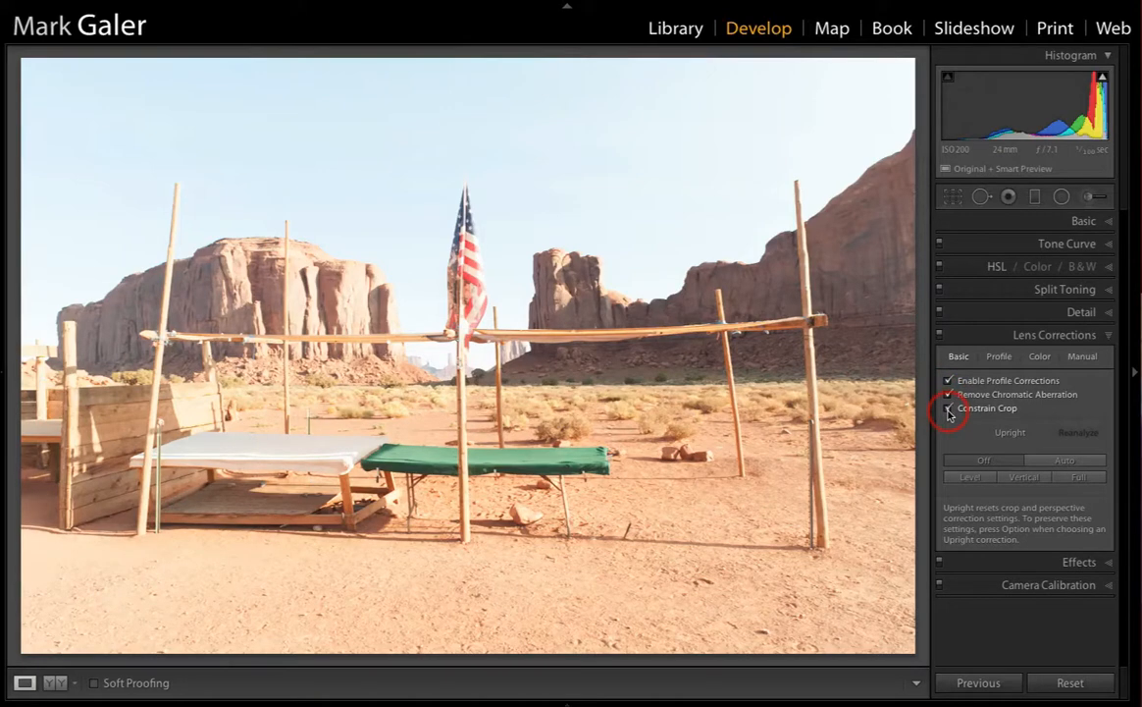
left_click_drag(950, 383, 950, 405)
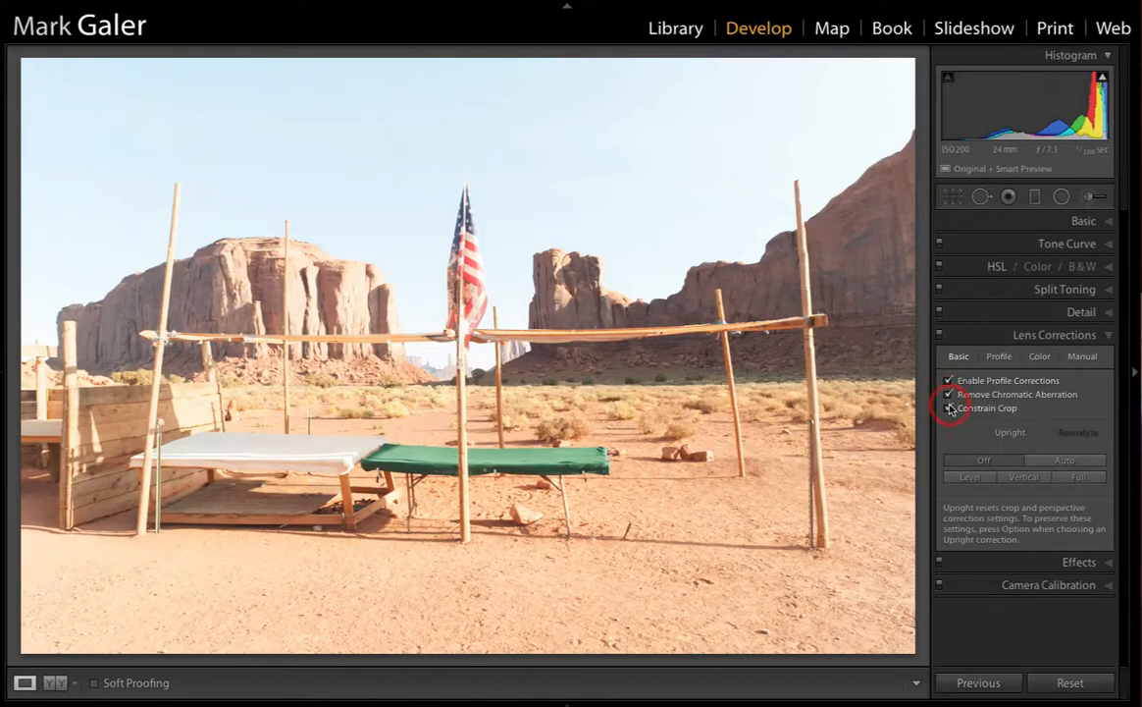
- Review the Sigma lens profile and save the current develop settings as the default for the Nikon D700
left_click(998, 356)
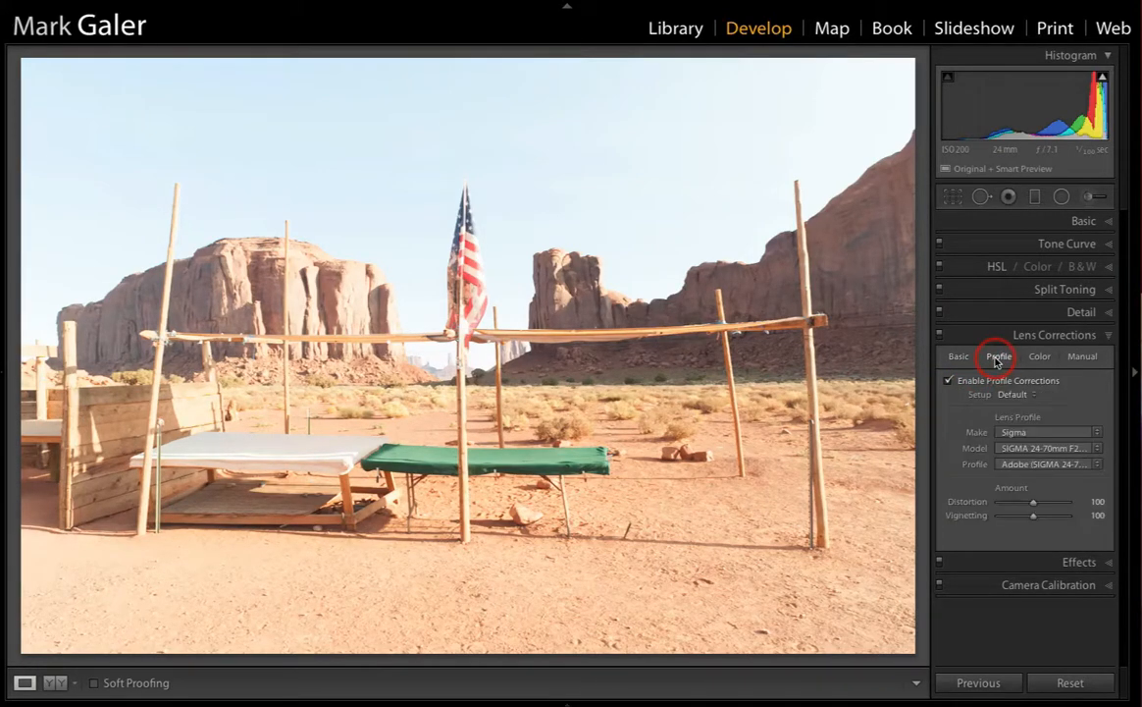
left_click(1020, 419)
key("alt")
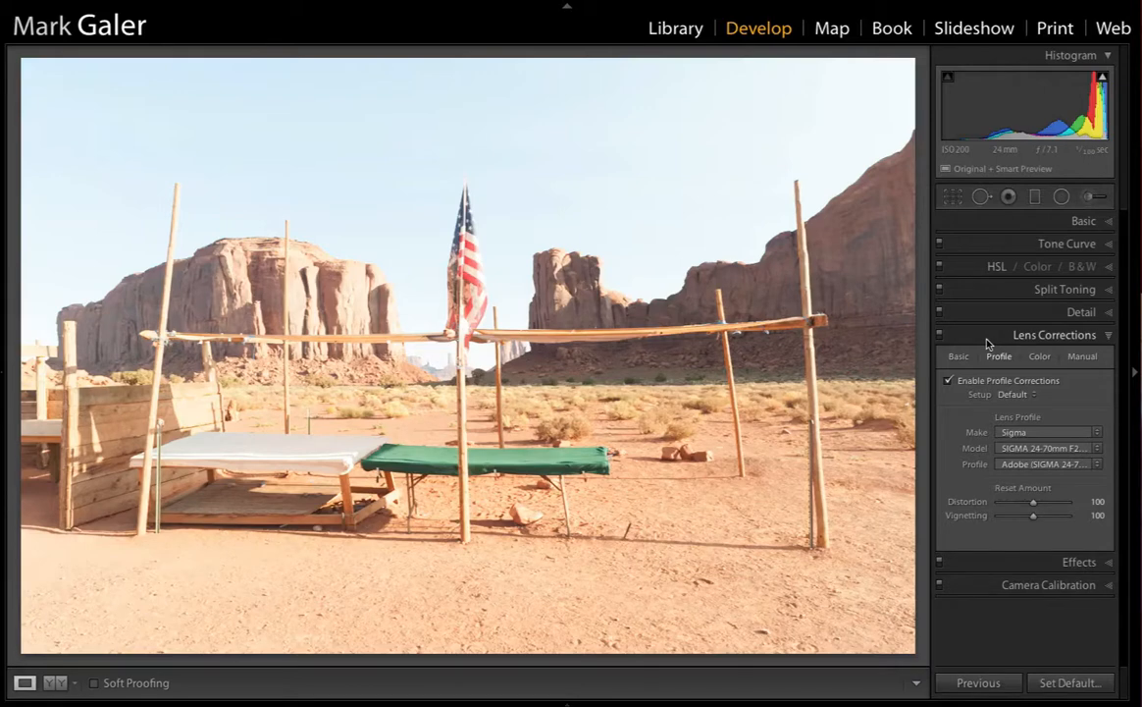
left_click(1070, 680)
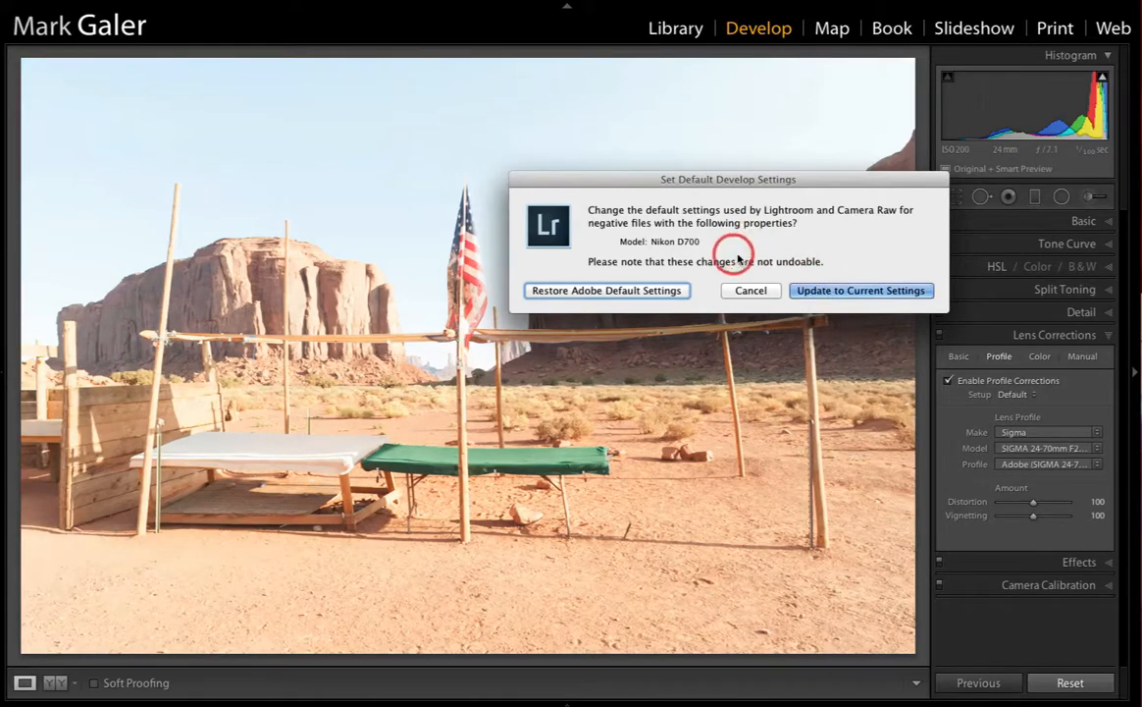
left_click(823, 292)
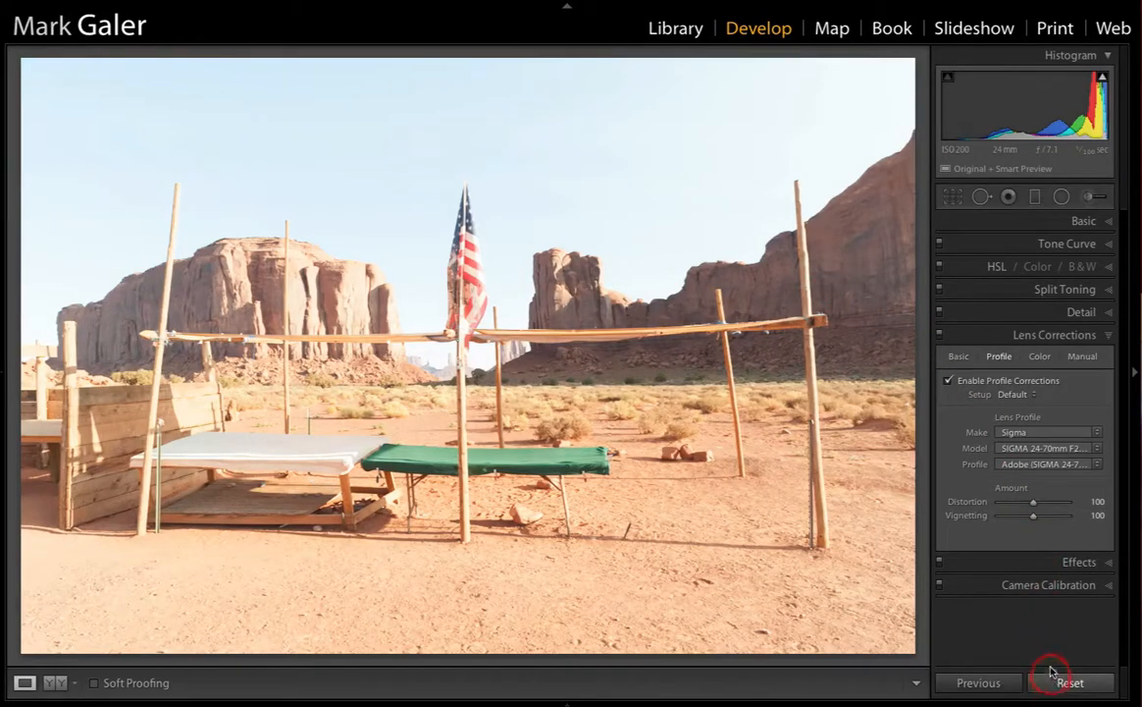
- Check the profile correction and chromatic aberration options in the basic lens correction settings
left_click(957, 358)
left_click(949, 391)
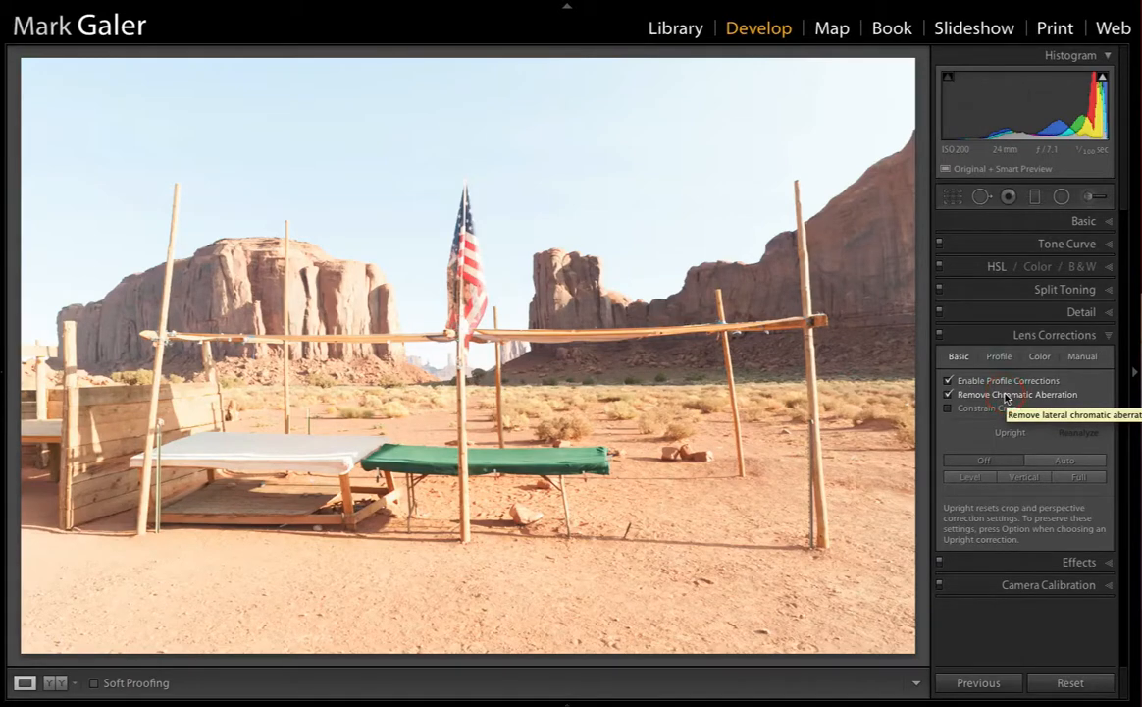
left_click(954, 382)
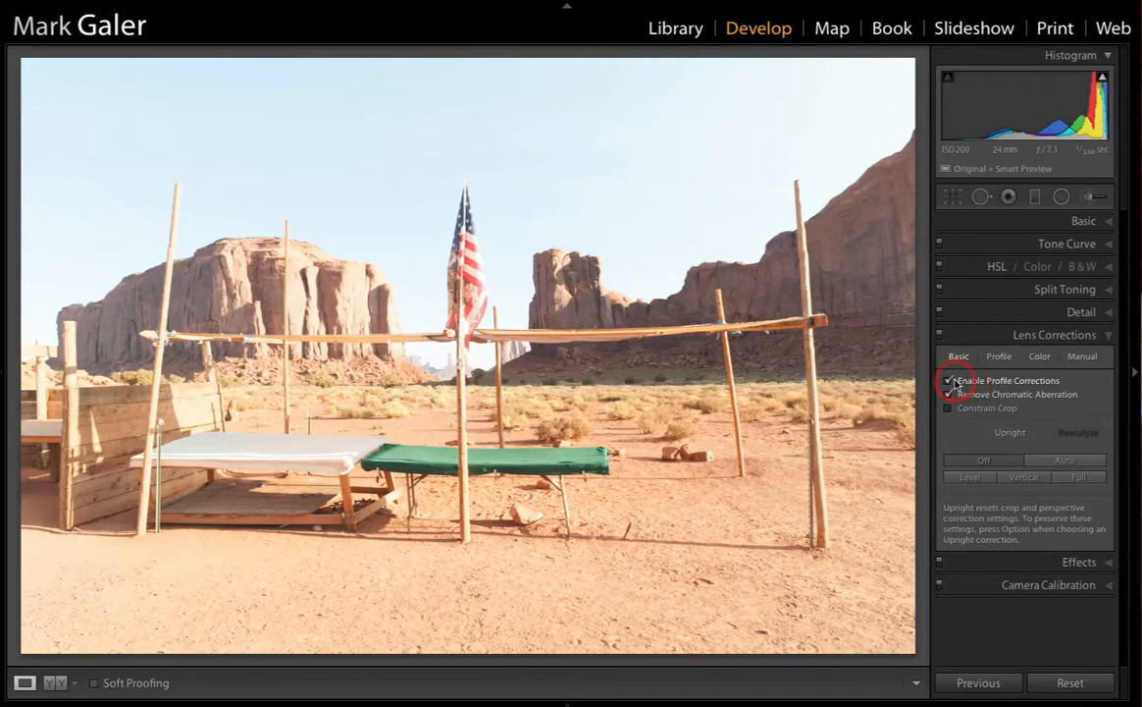
left_click(949, 382)
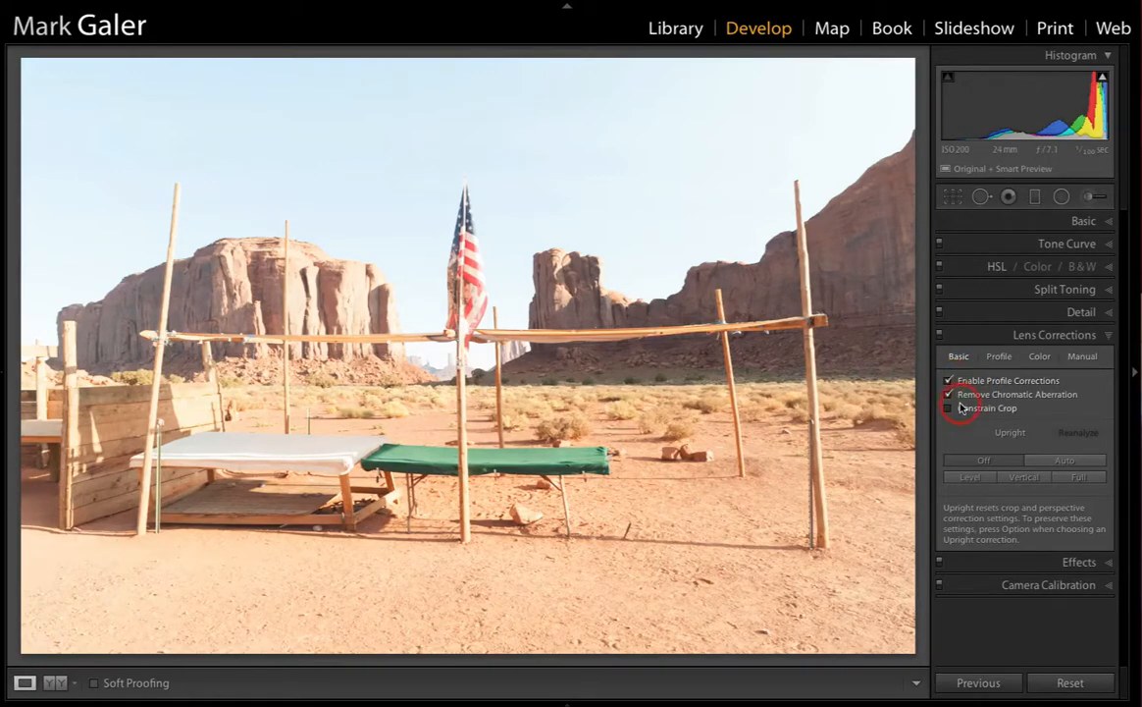
- Restore the Adobe default develop settings for the Nikon D700 and reset the photo's adjustments
key("alt")
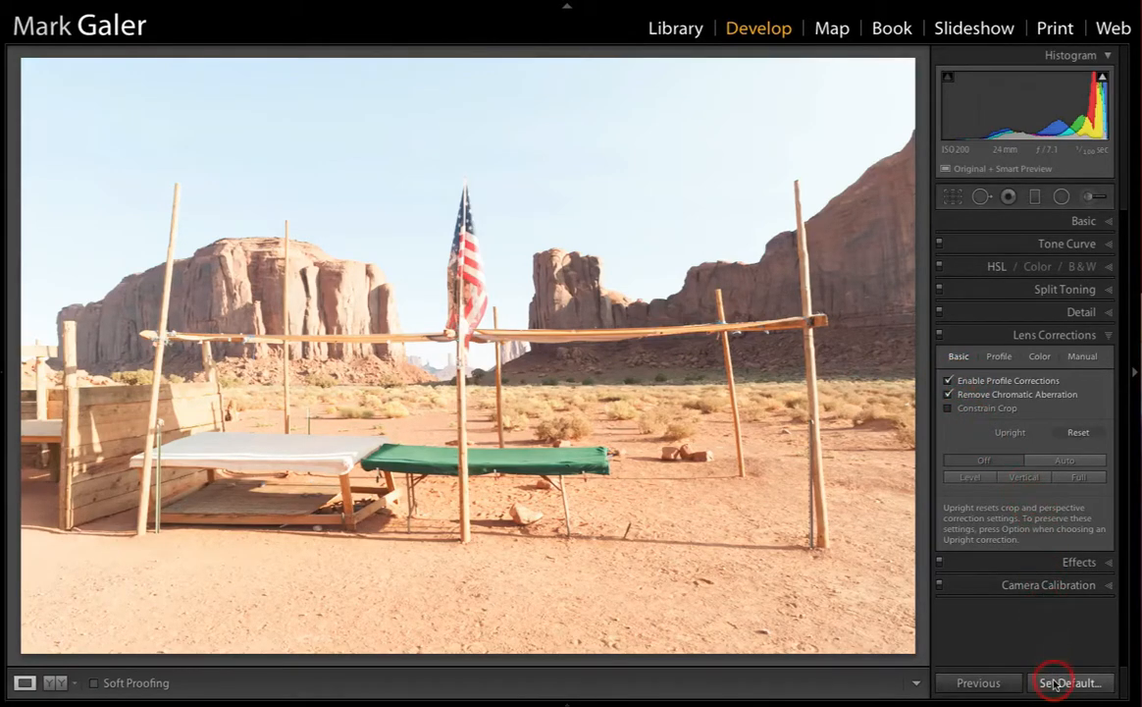
left_click(949, 380)
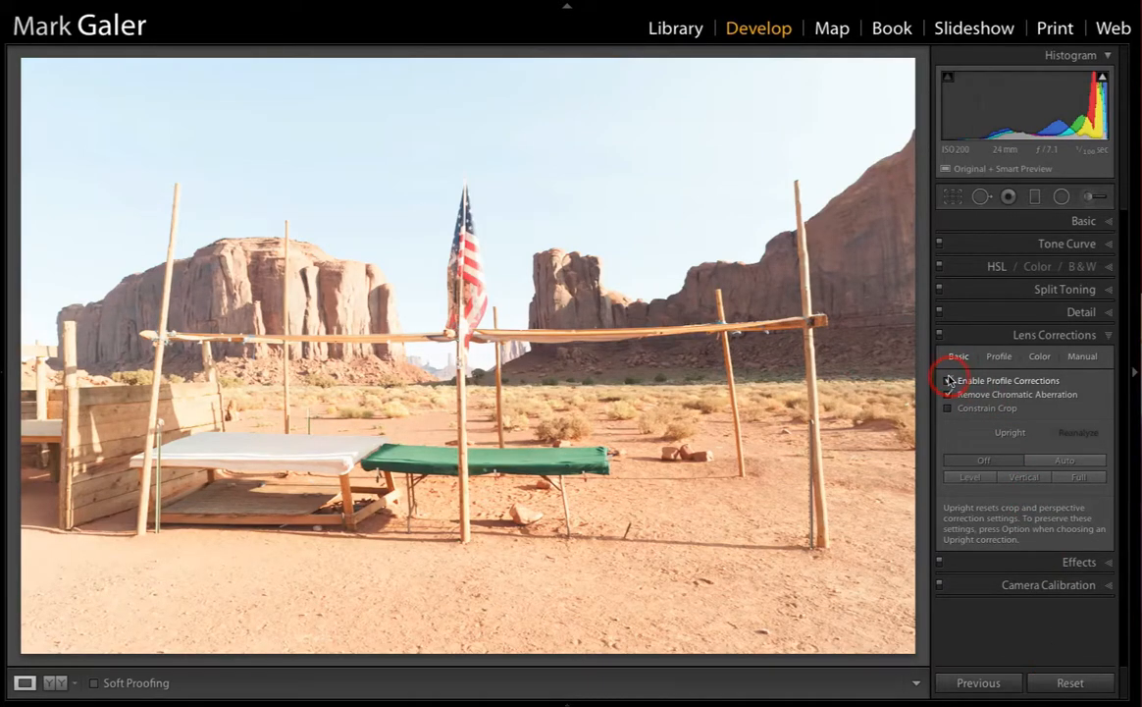
key("alt")
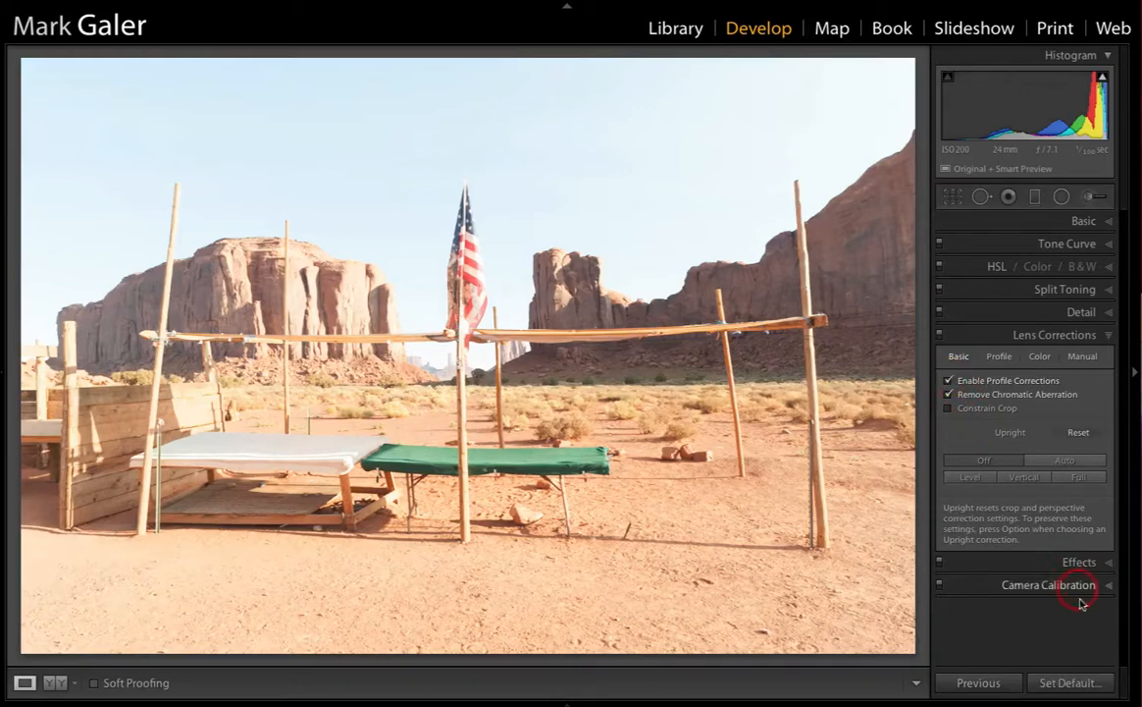
left_click(1070, 682)
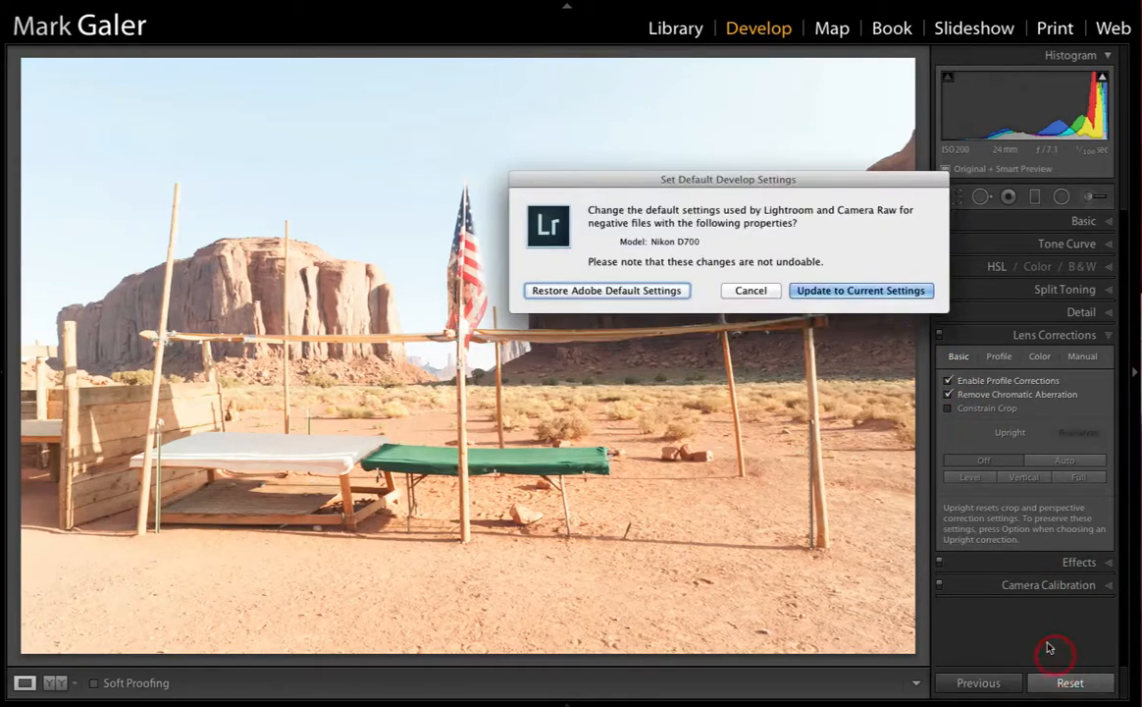
left_click(593, 290)
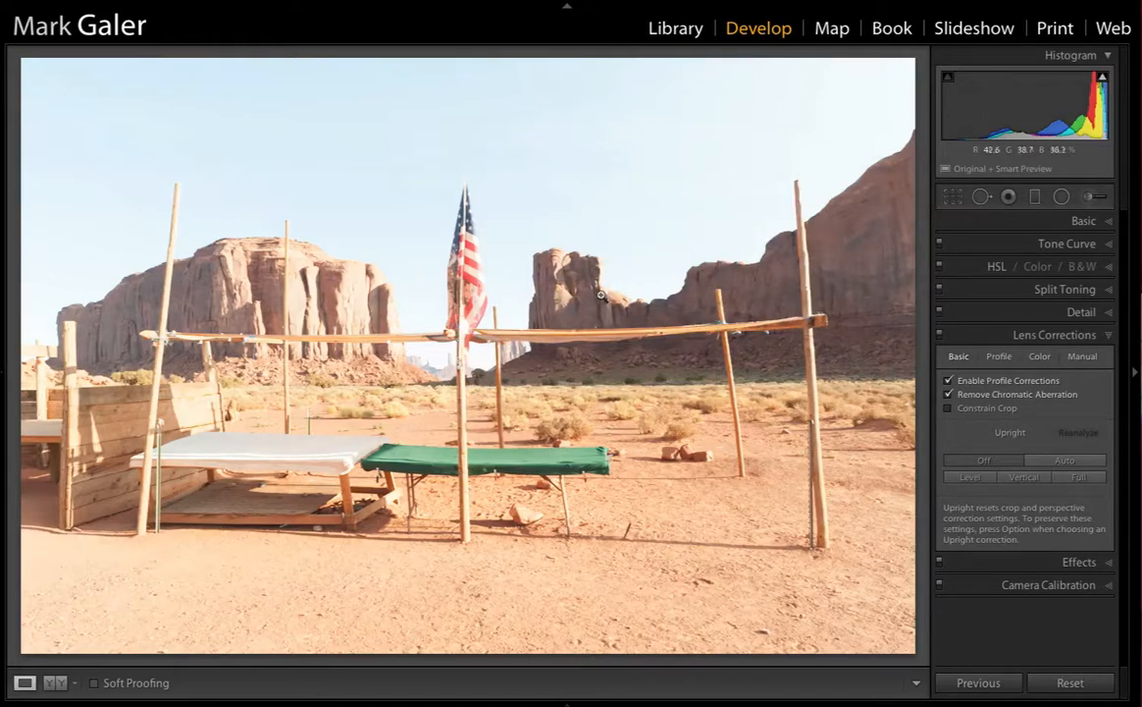
left_click(1070, 683)
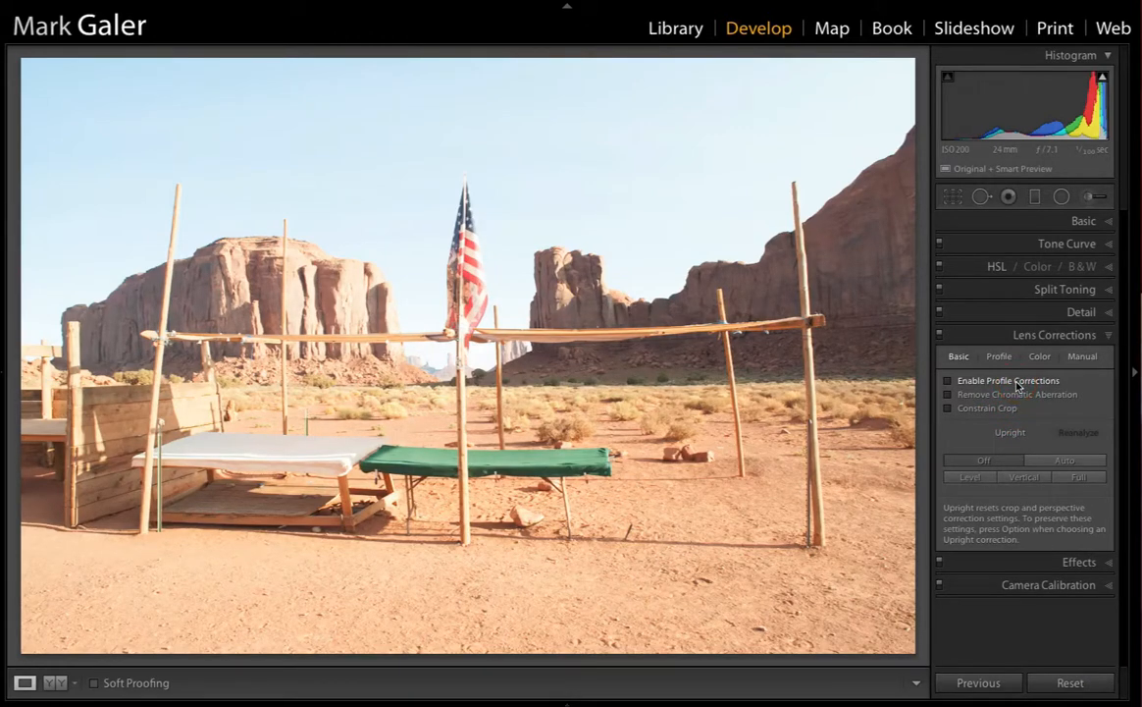
- Enable profile corrections and chromatic aberration removal, and save the current settings as the default for the Nikon D700
left_click(948, 381)
left_click(949, 396)
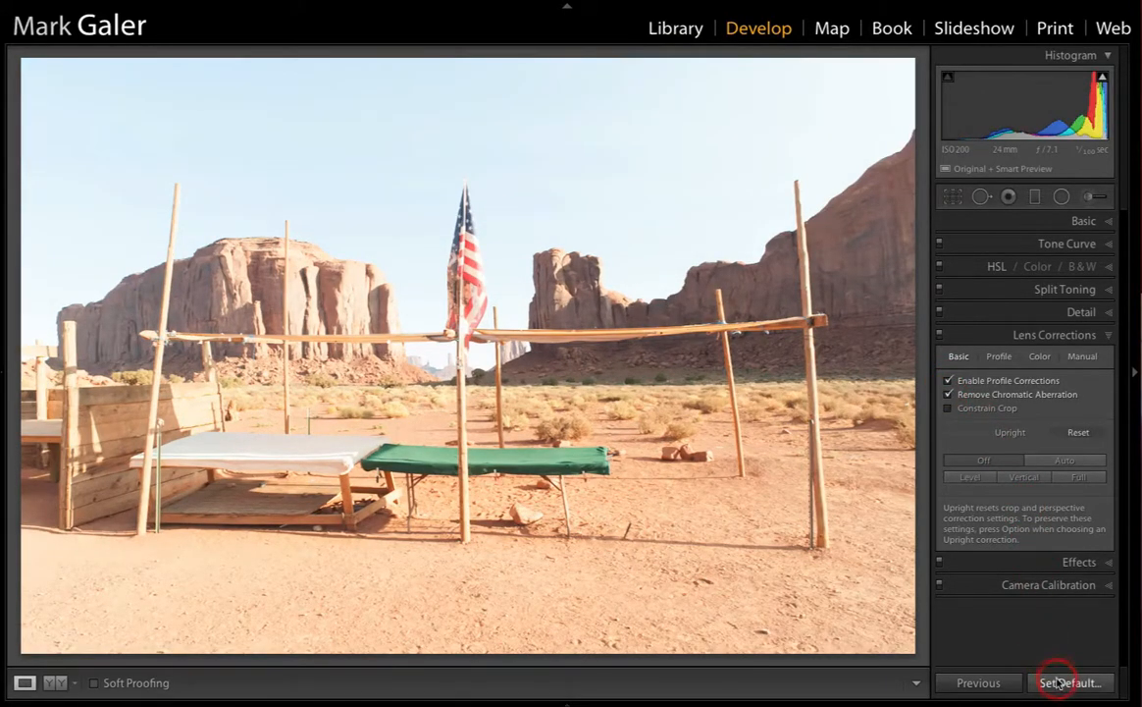
left_click(1050, 679, "alt")
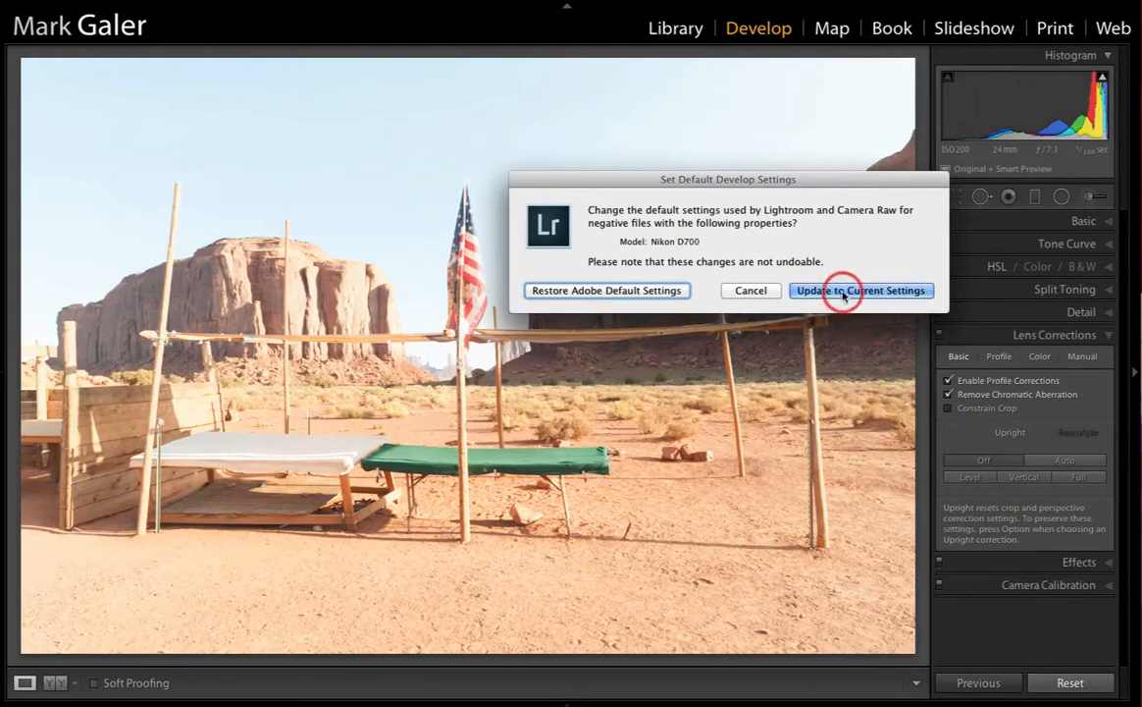
left_click(842, 290)
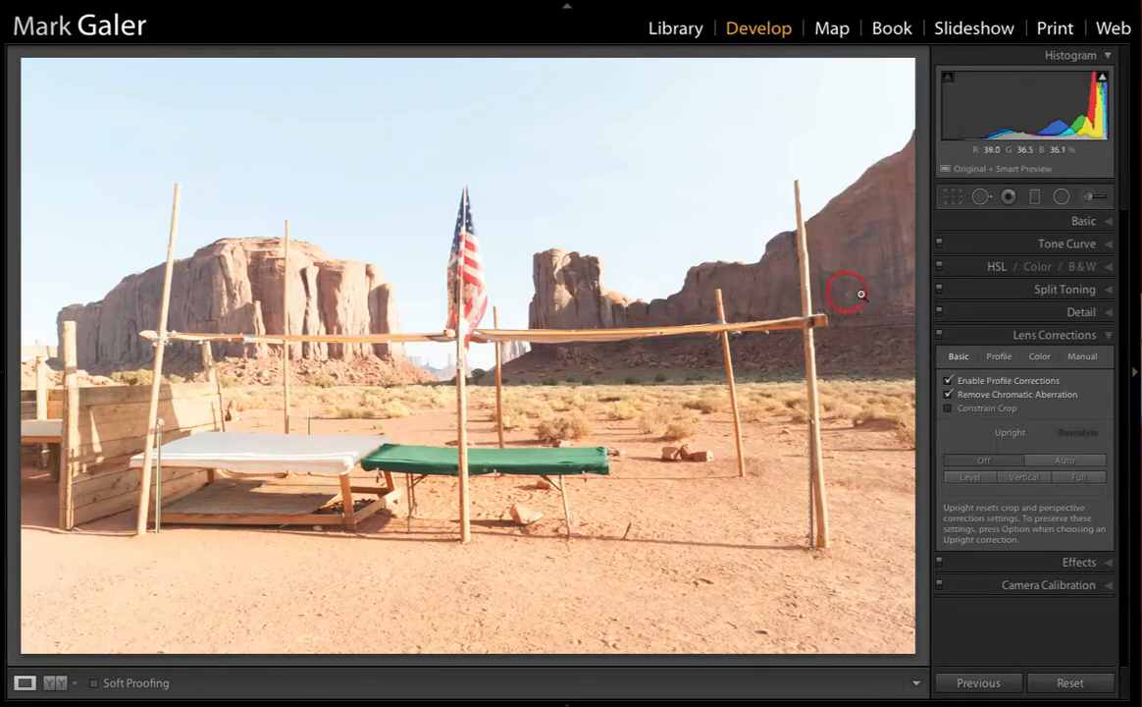
- Switch from the lens corrections to the basic adjustments and lower the photo's exposure to −1.05
left_click(976, 342)
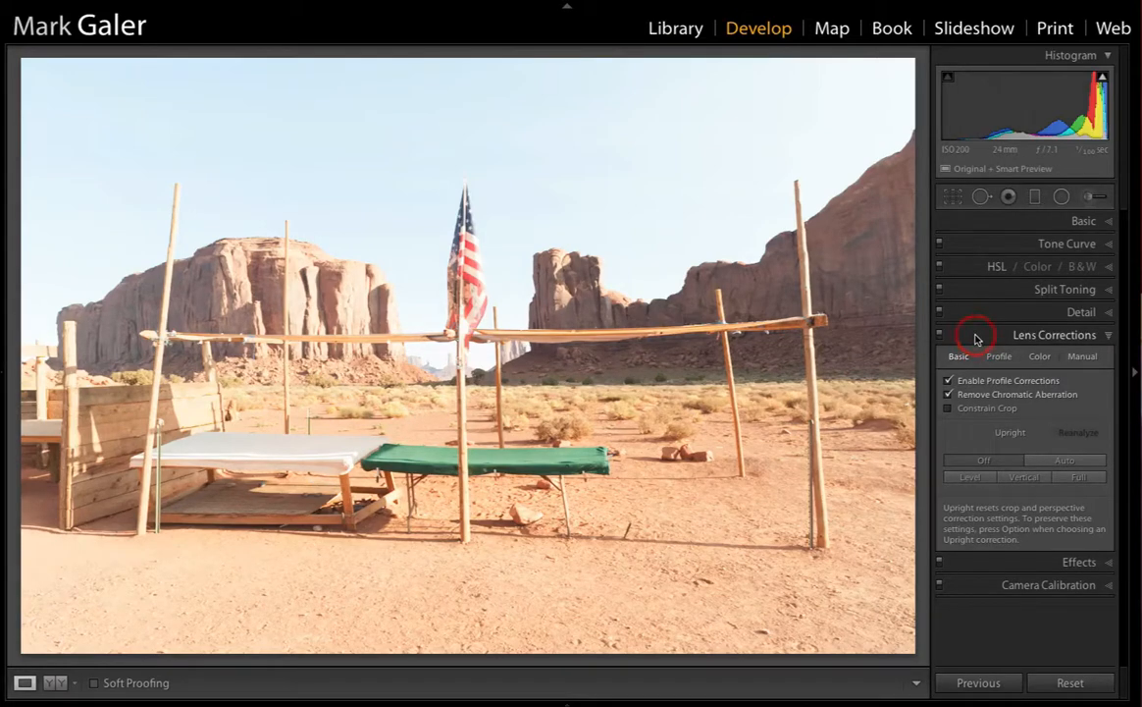
left_click(976, 340)
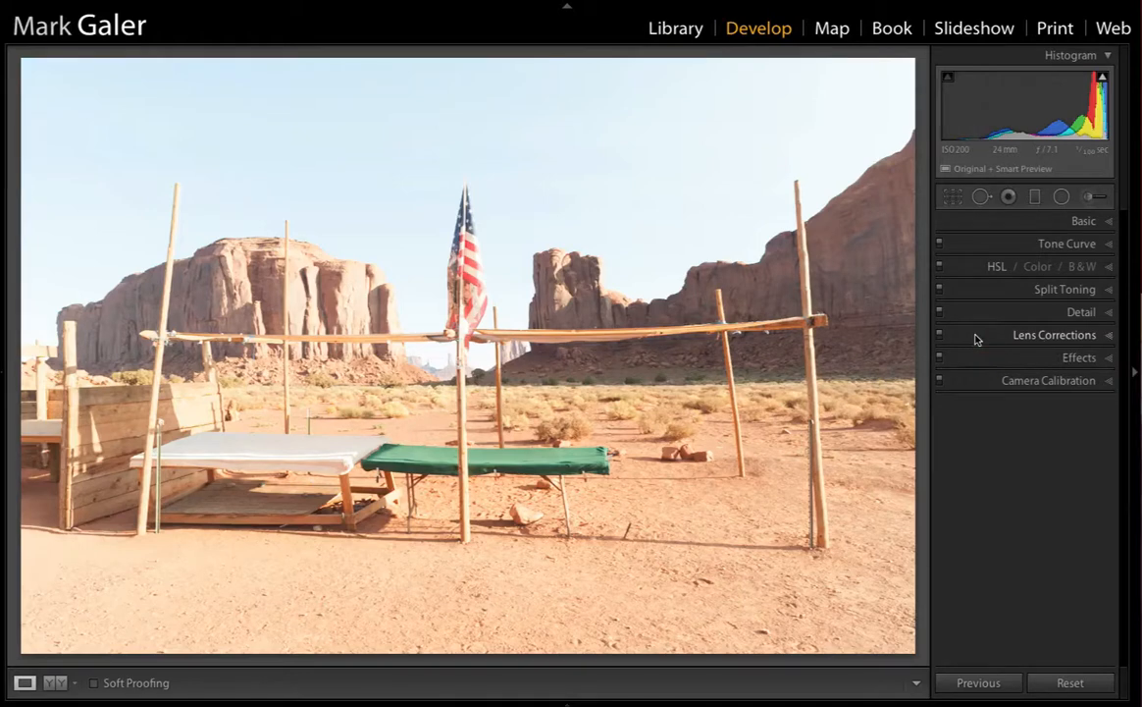
left_click(991, 223)
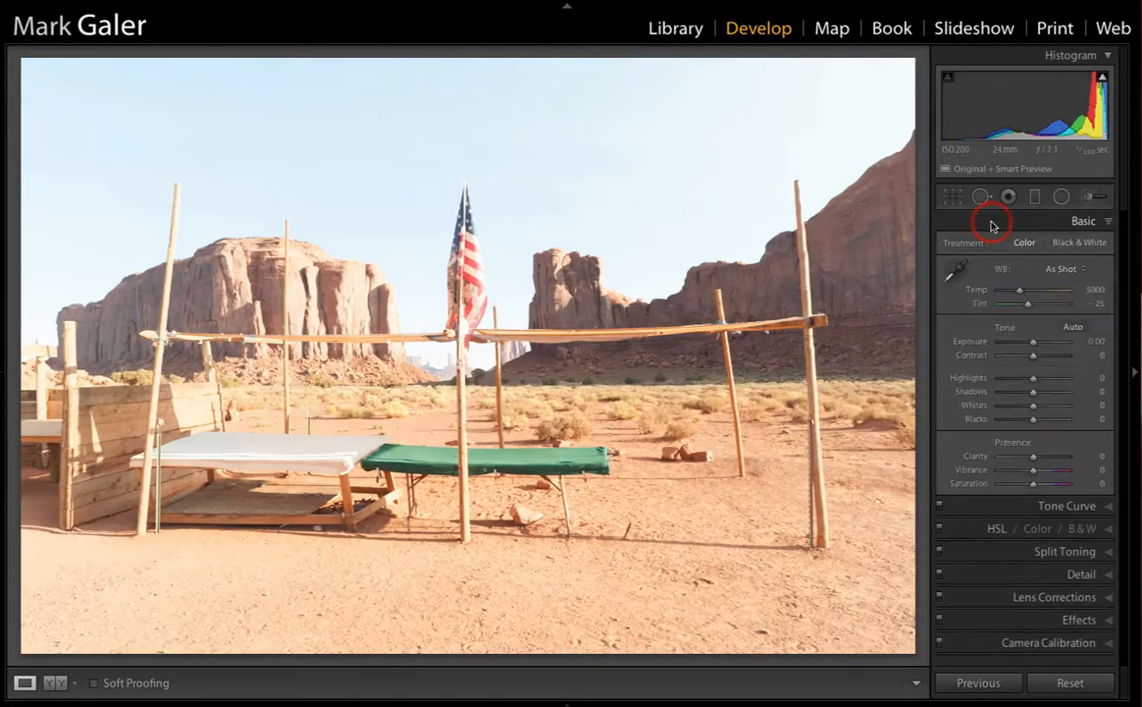
left_click(996, 273)
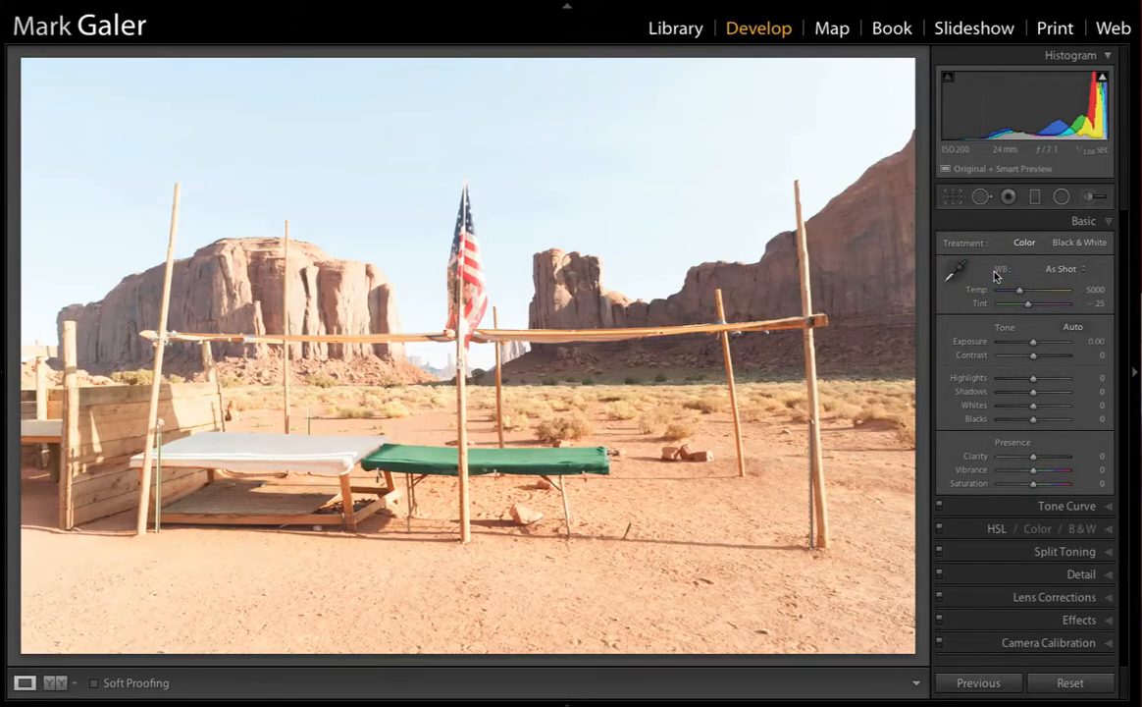
left_click(1032, 356)
left_click(1035, 345)
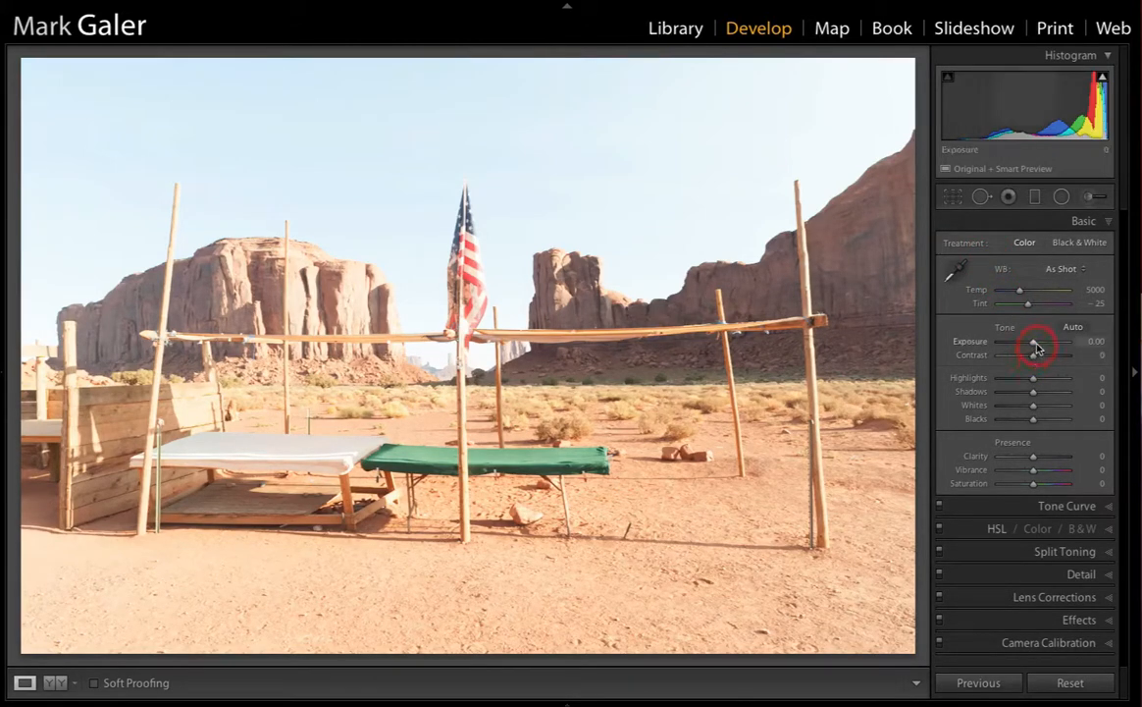
left_click_drag(1035, 345, 1027, 345)
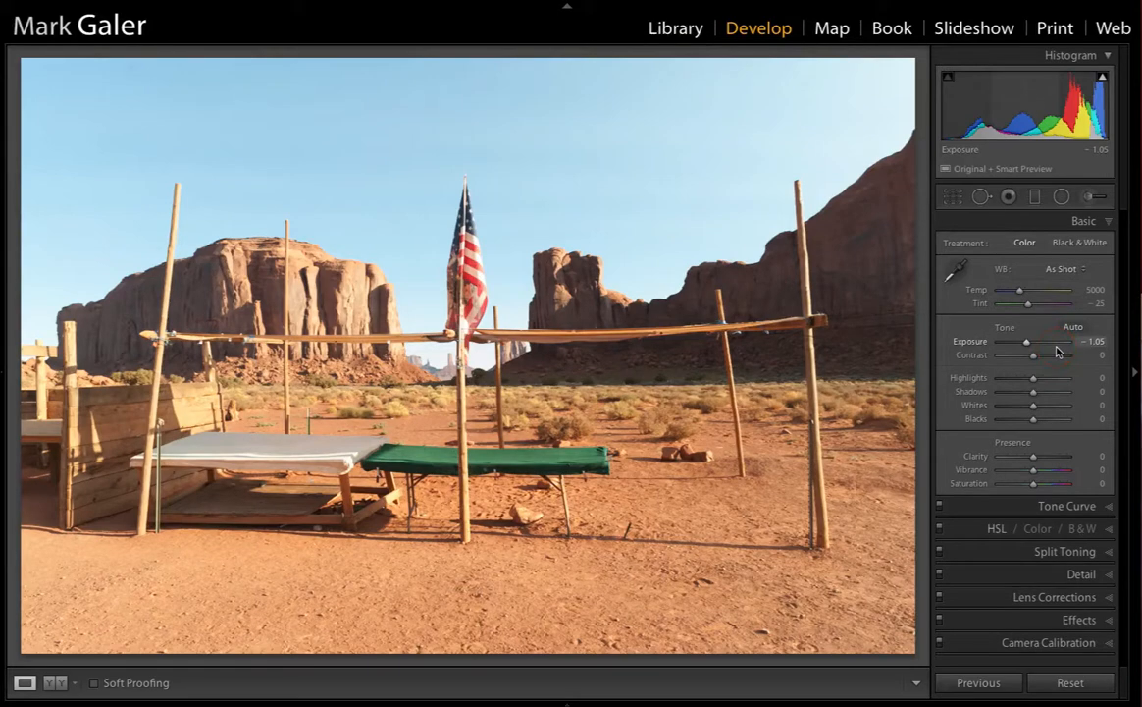
left_click_drag(1057, 345, 1034, 334)
left_click(1024, 247)
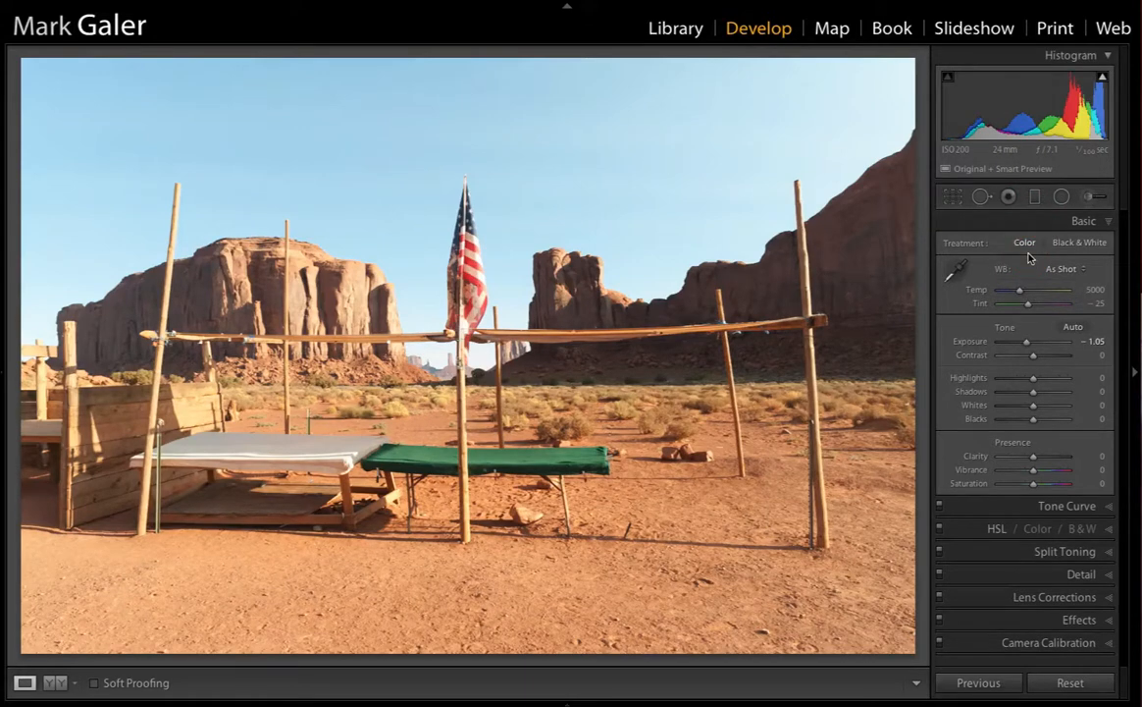
- Try the Daylight white balance preset and replace it with a custom white balance sampled from the pale tabletop
mouse_move(1037, 286)
left_mouse_down()
mouse_move(1029, 295)
mouse_move(1060, 288)
left_mouse_up()
left_click(1083, 271)
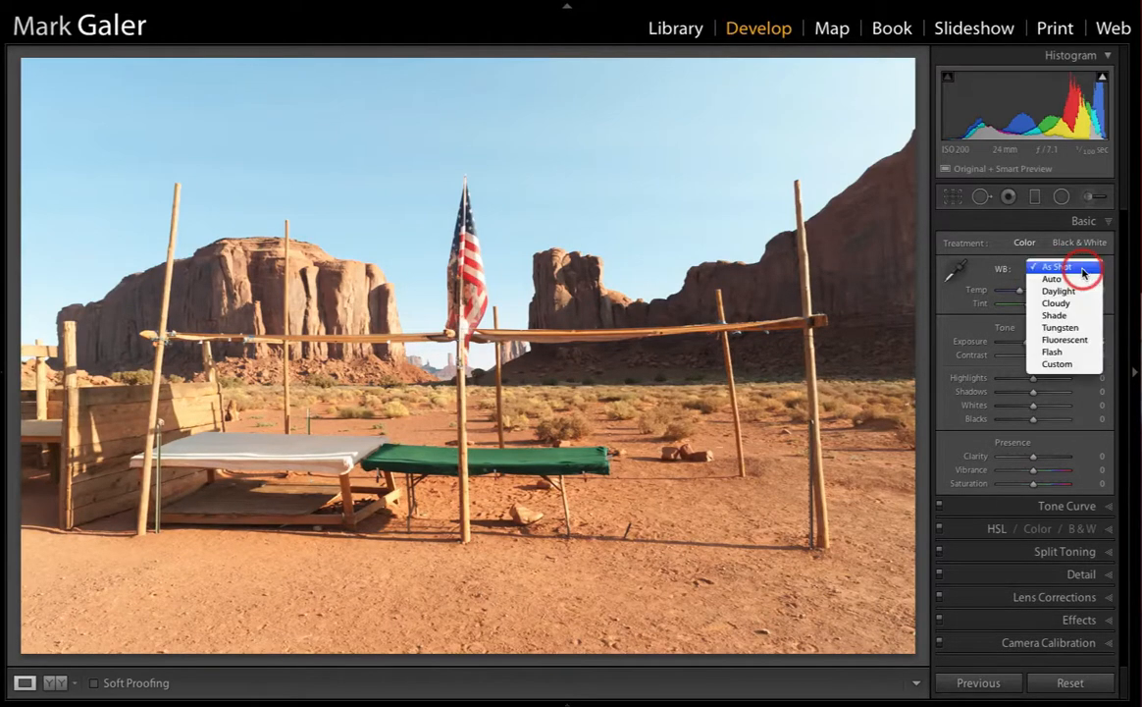
left_click(1062, 292)
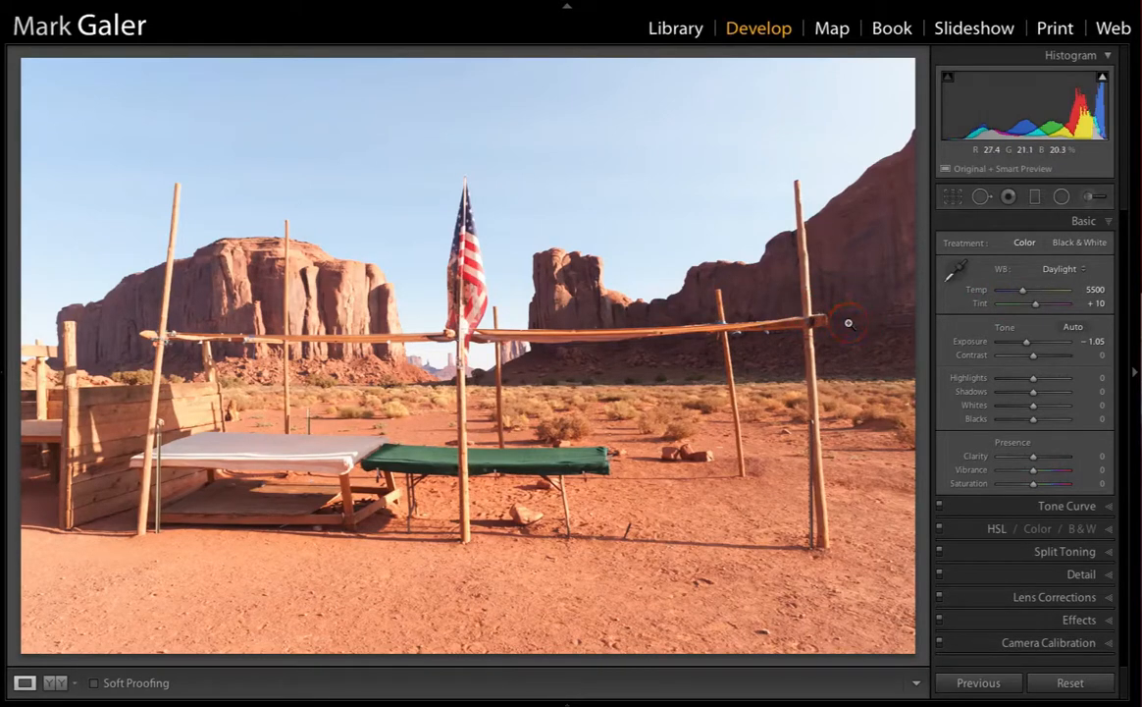
left_click(959, 274)
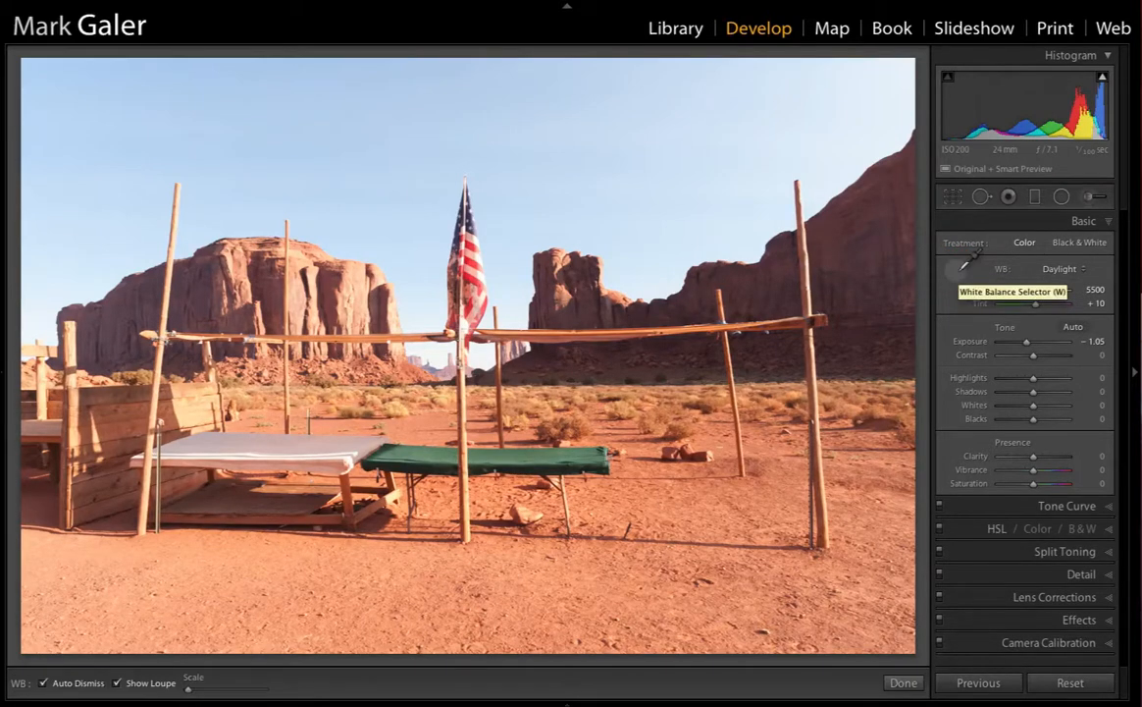
left_click(262, 440)
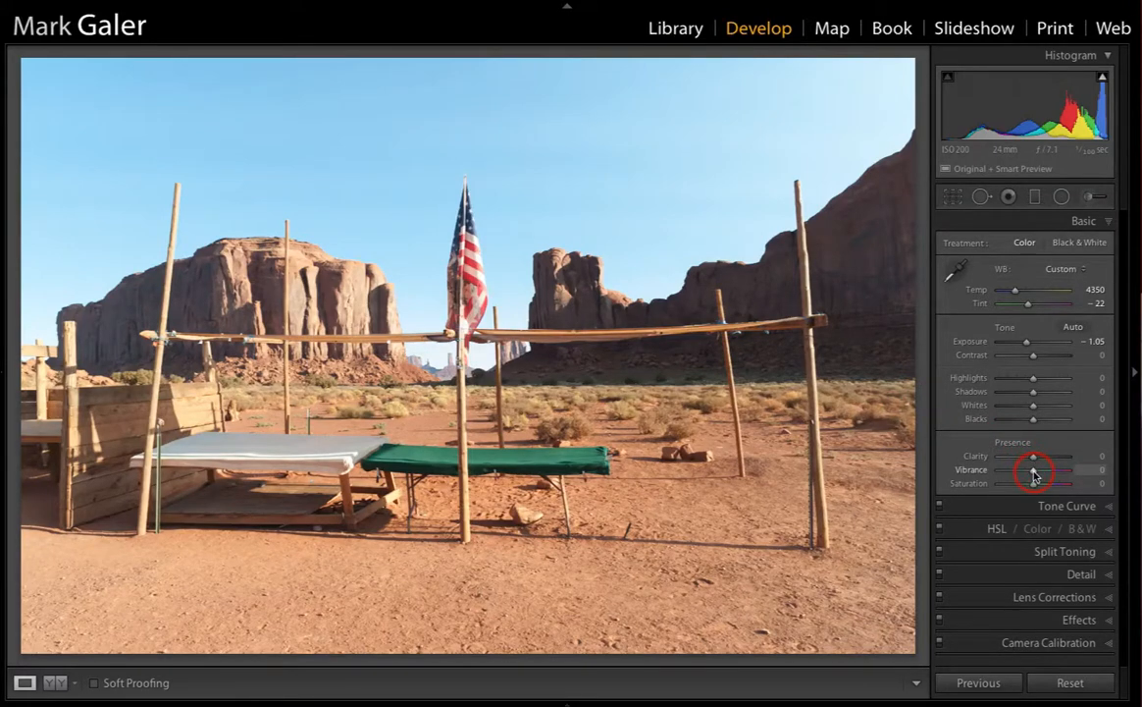
- Raise the photo's vibrance to +53 and its saturation to +5
left_click_drag(1034, 475, 1053, 475)
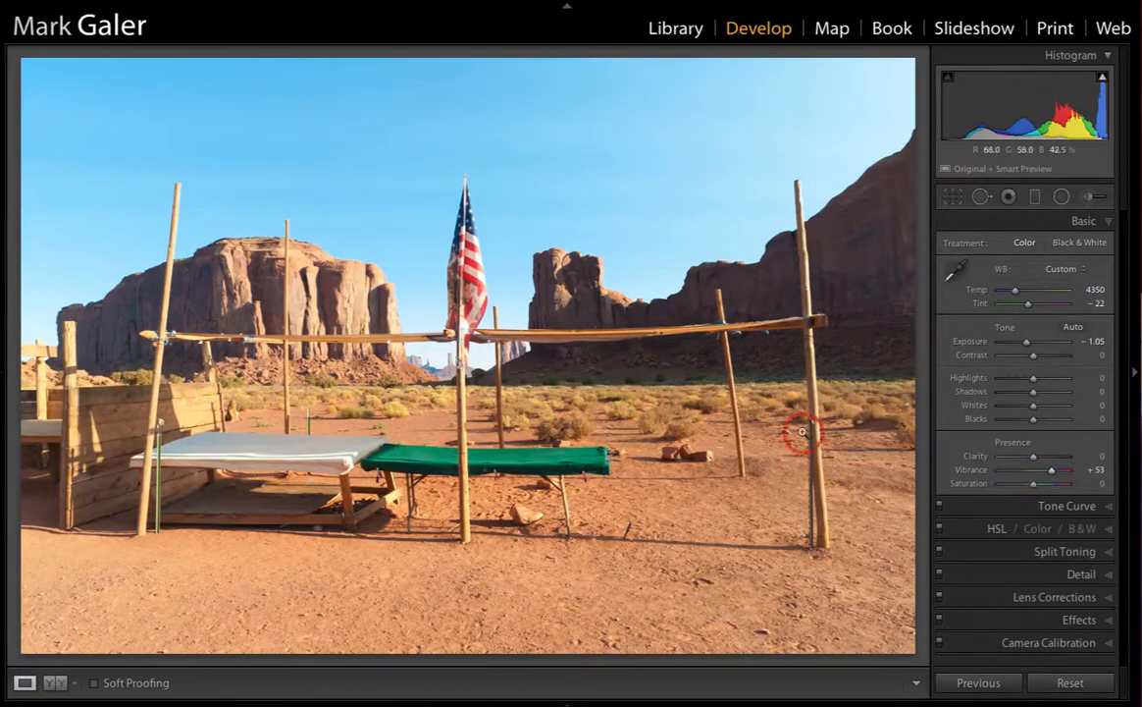
left_click(1034, 486)
left_click(1050, 470)
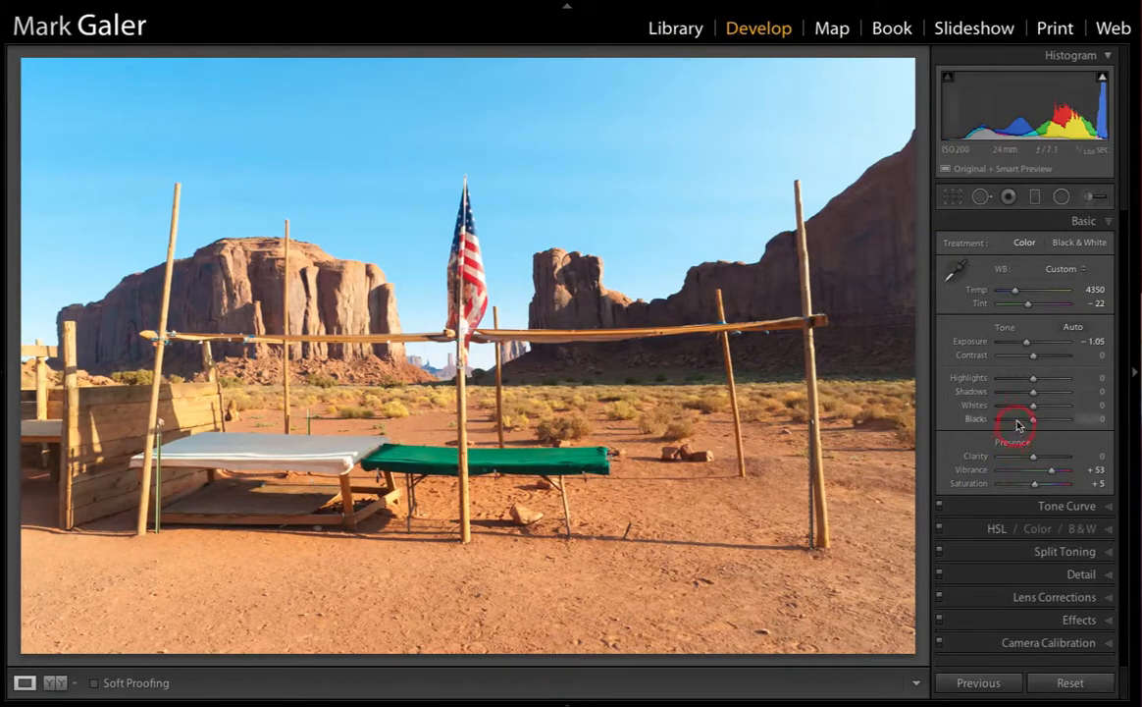
- Set the contrast to +20 and lighten the shadows to +17, after trying and resetting a shadows value of +93
left_click_drag(1033, 359, 1041, 359)
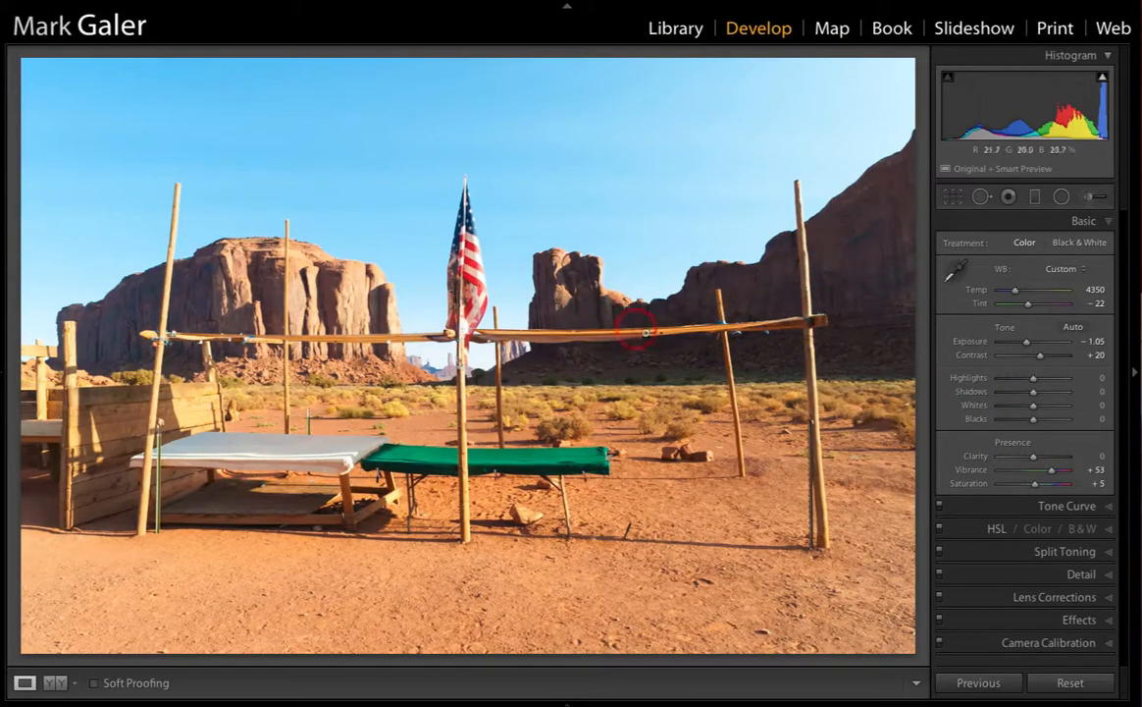
left_click_drag(1032, 393, 1066, 396)
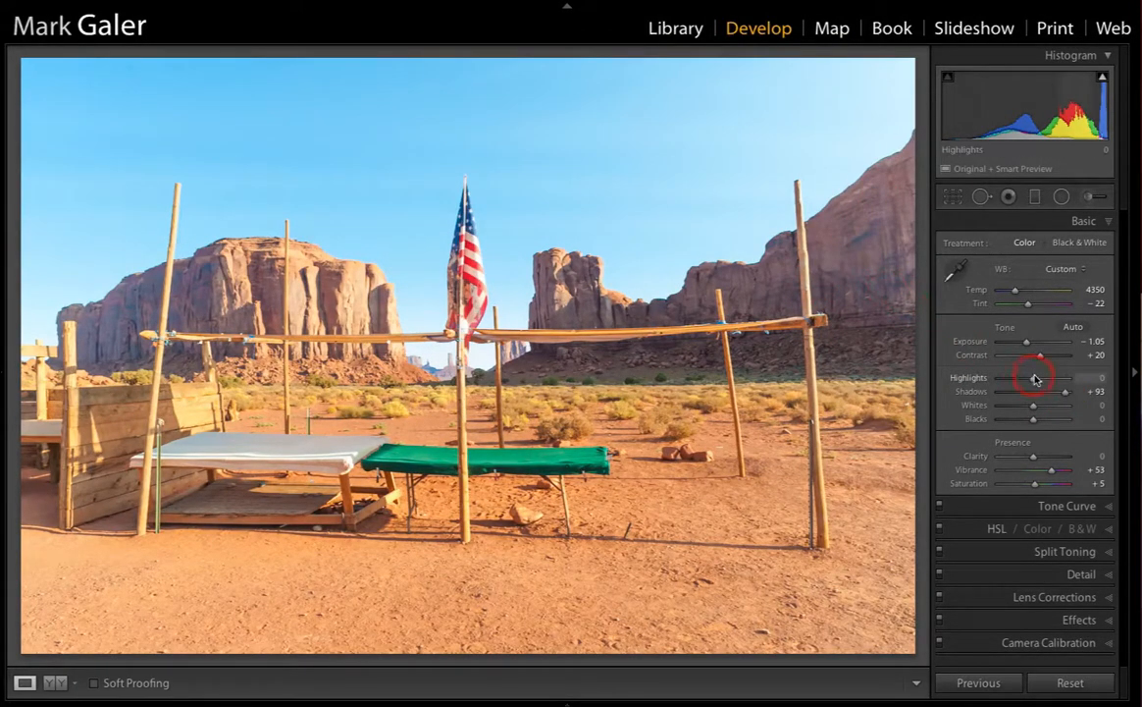
double_click(1066, 394)
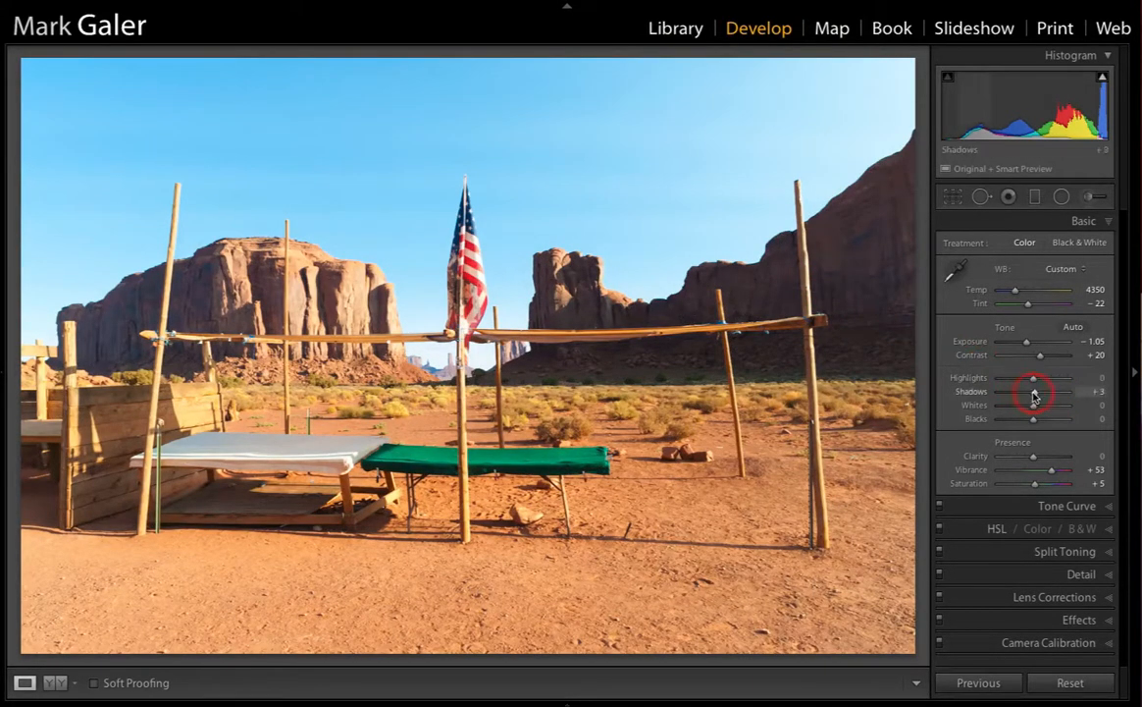
left_click_drag(1034, 397, 1039, 397)
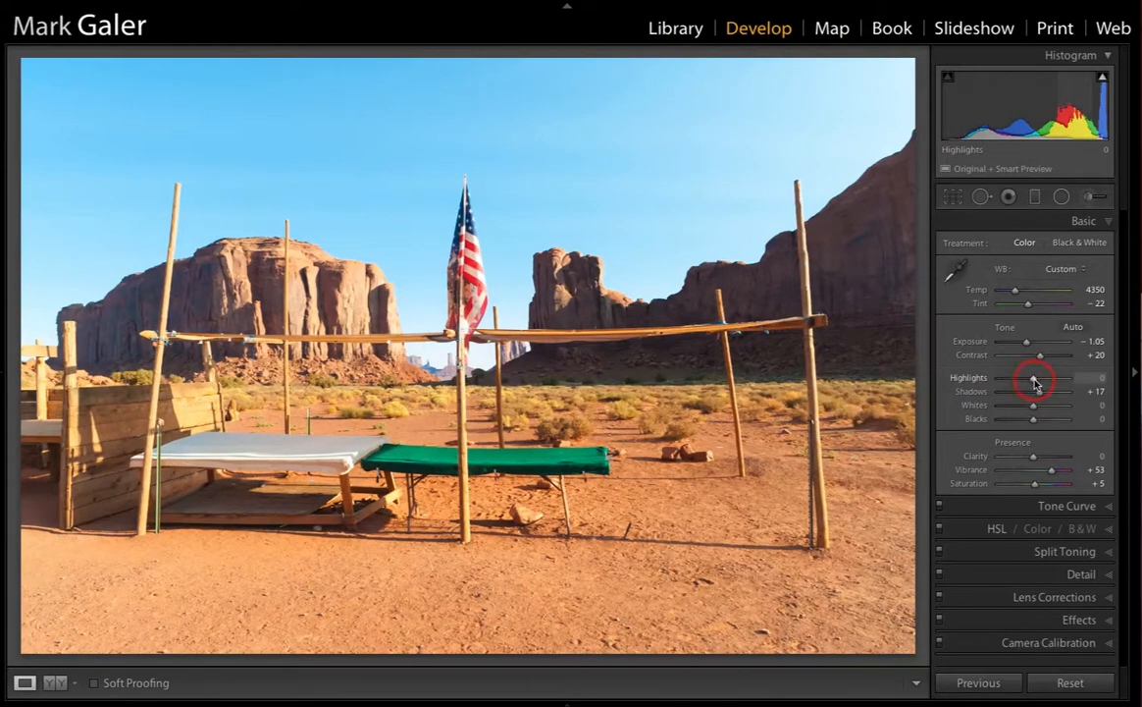
- Lower the highlights to −100 to test the effect on the sky, and settle on −31
left_click_drag(1035, 383, 996, 382)
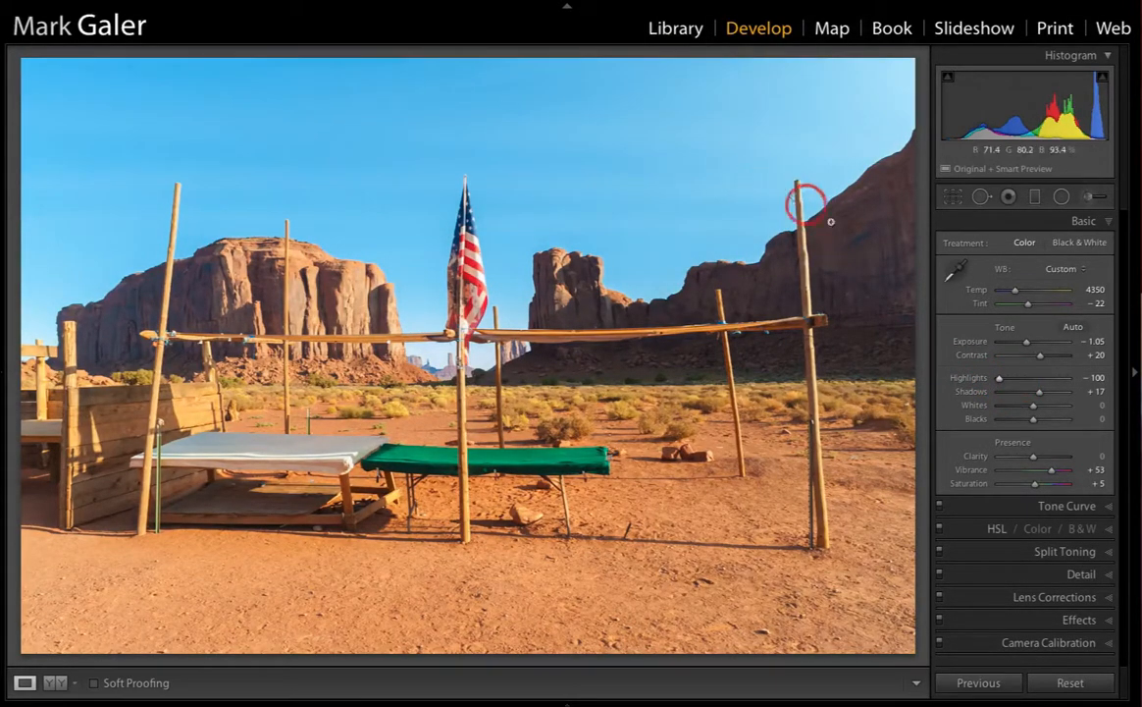
left_click_drag(999, 382, 1023, 383)
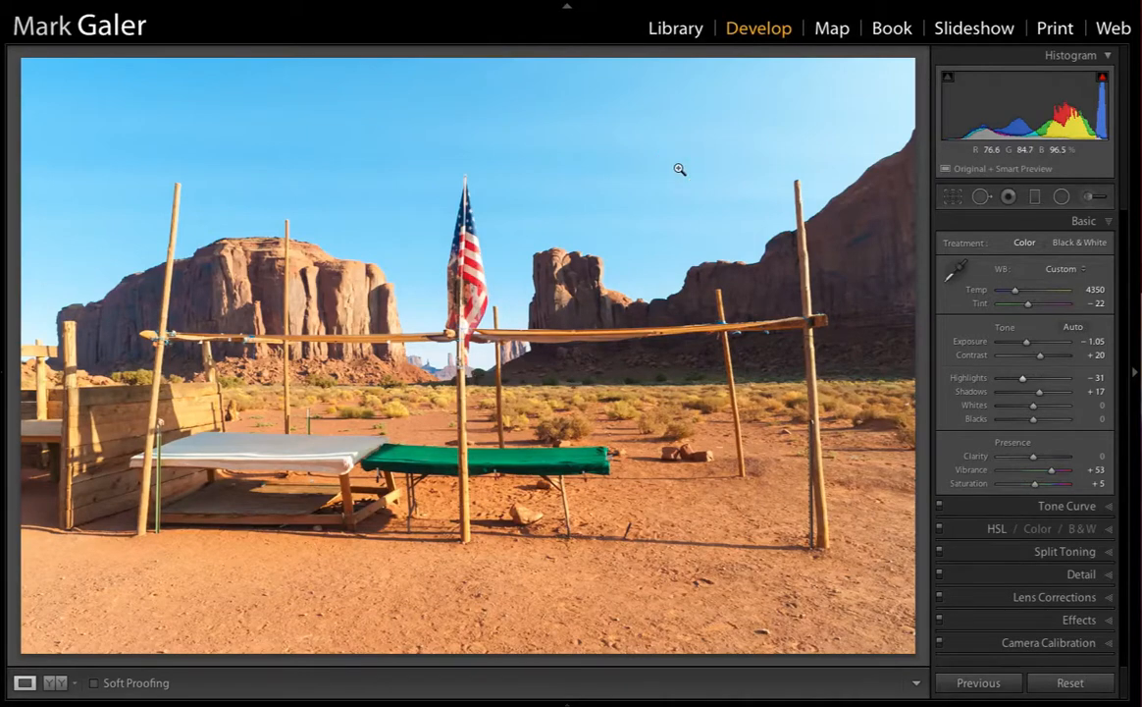
left_click(679, 169)
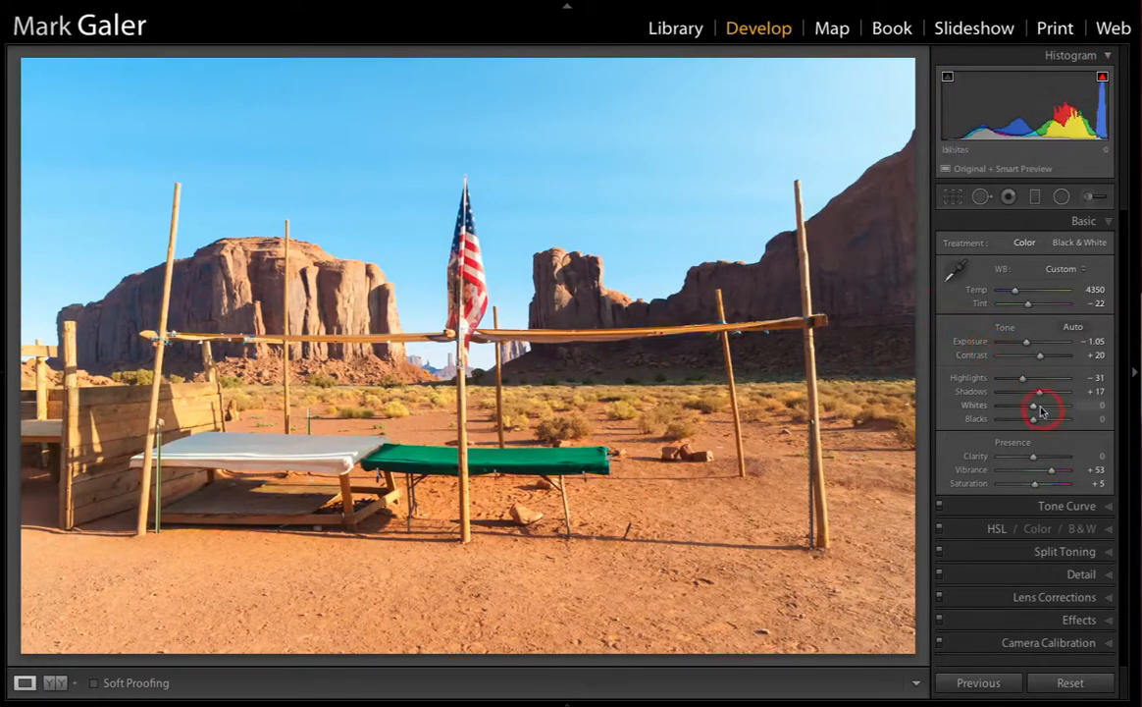
- Try whites at +94 and blacks at −96 with the clipping warnings on, resetting each value to 0
left_click_drag(1033, 410, 1060, 405)
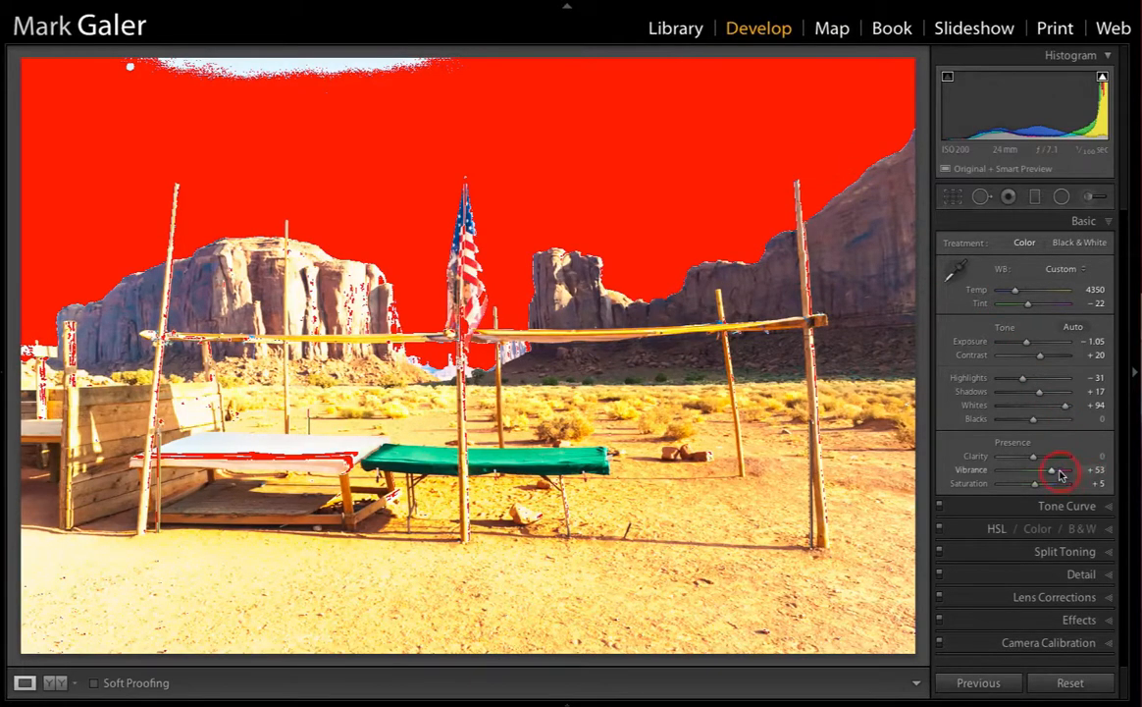
double_click(1067, 407)
left_click_drag(1033, 419, 1001, 422)
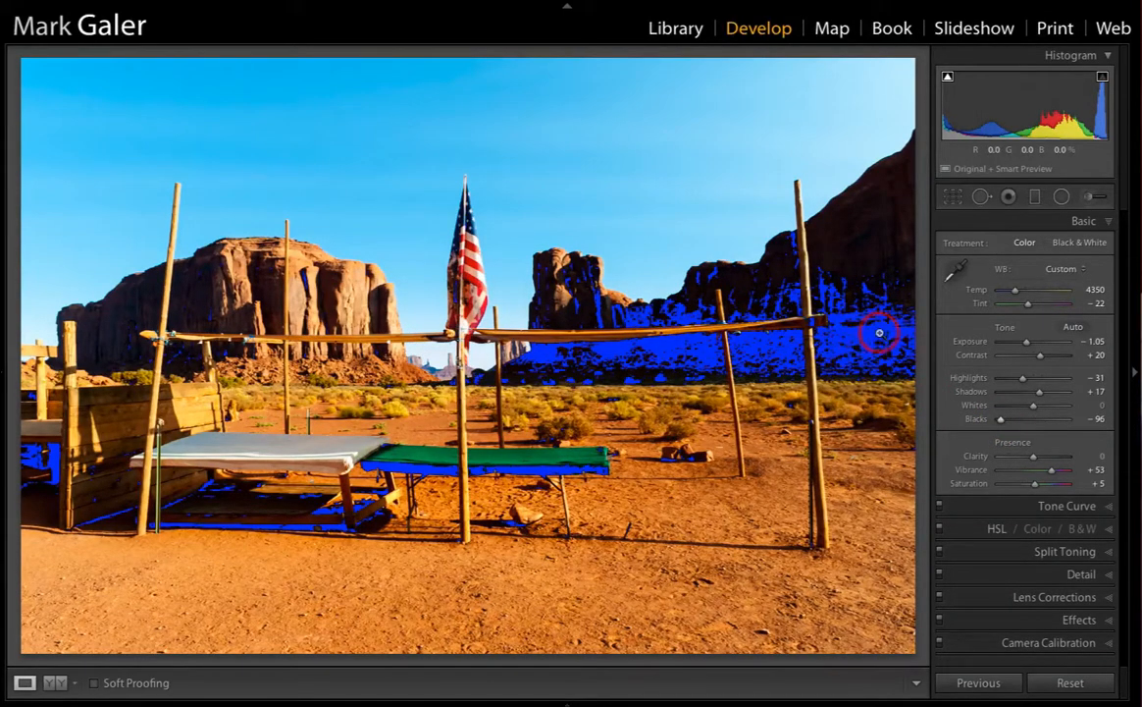
left_click(1000, 421)
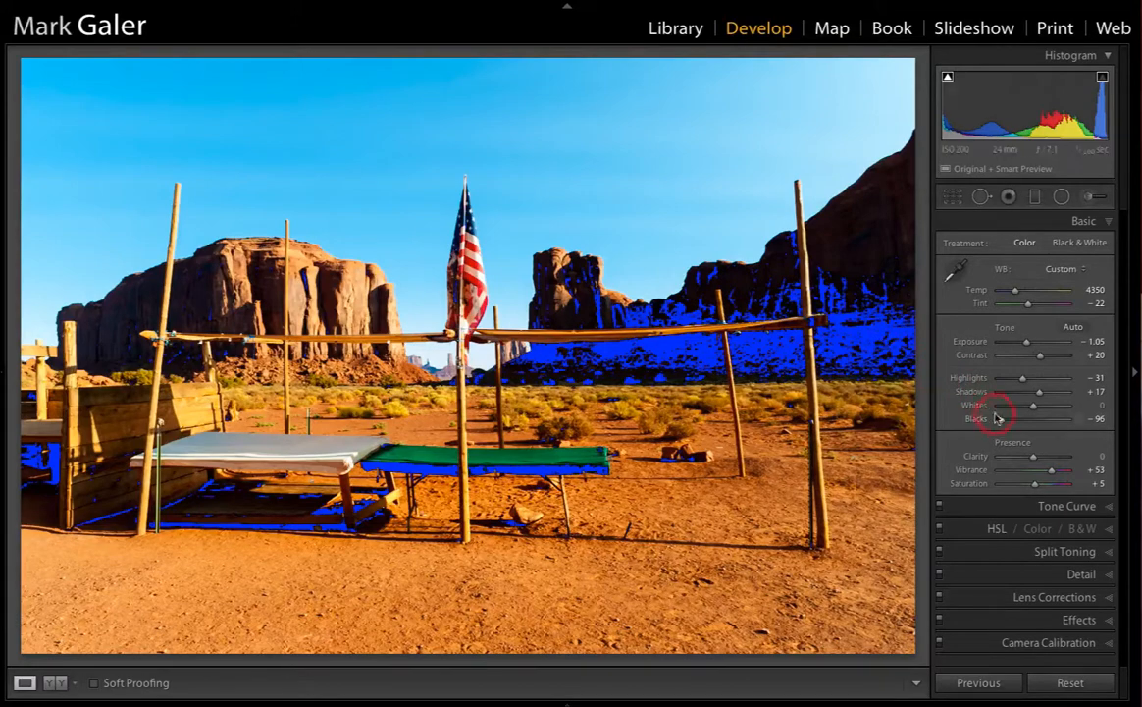
double_click(1000, 420)
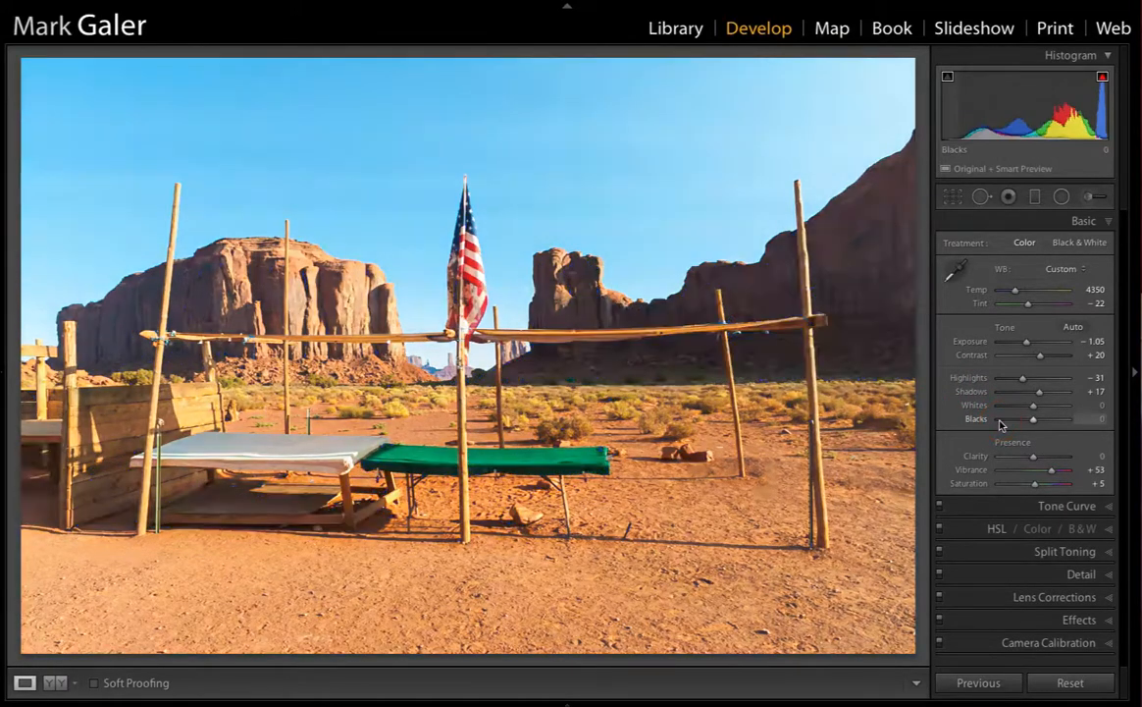
left_click(1034, 420)
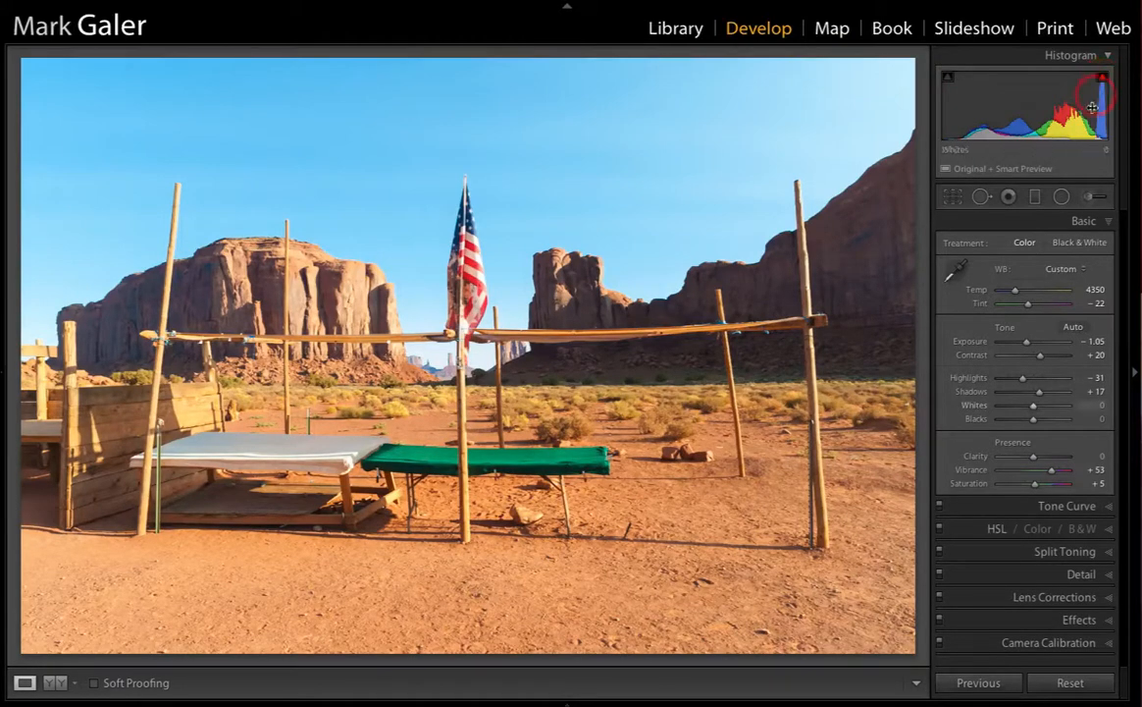
- Lower the blacks to −38 while previewing the shadow clipping
key("alt")
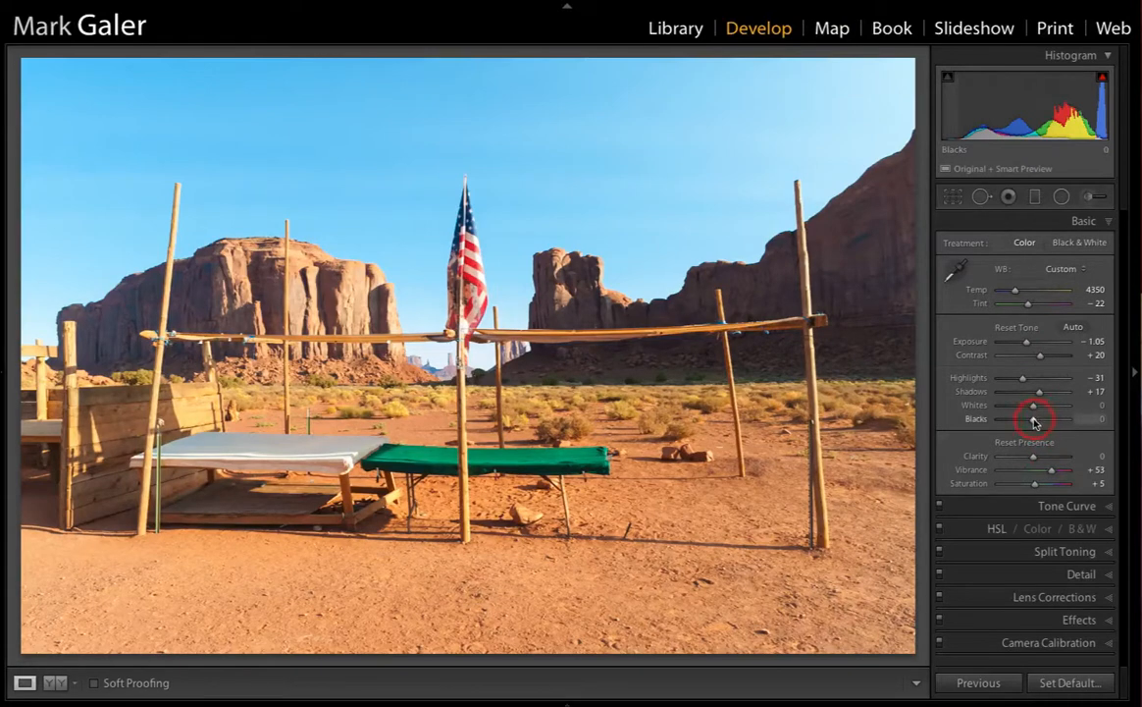
left_click(1034, 420, "alt")
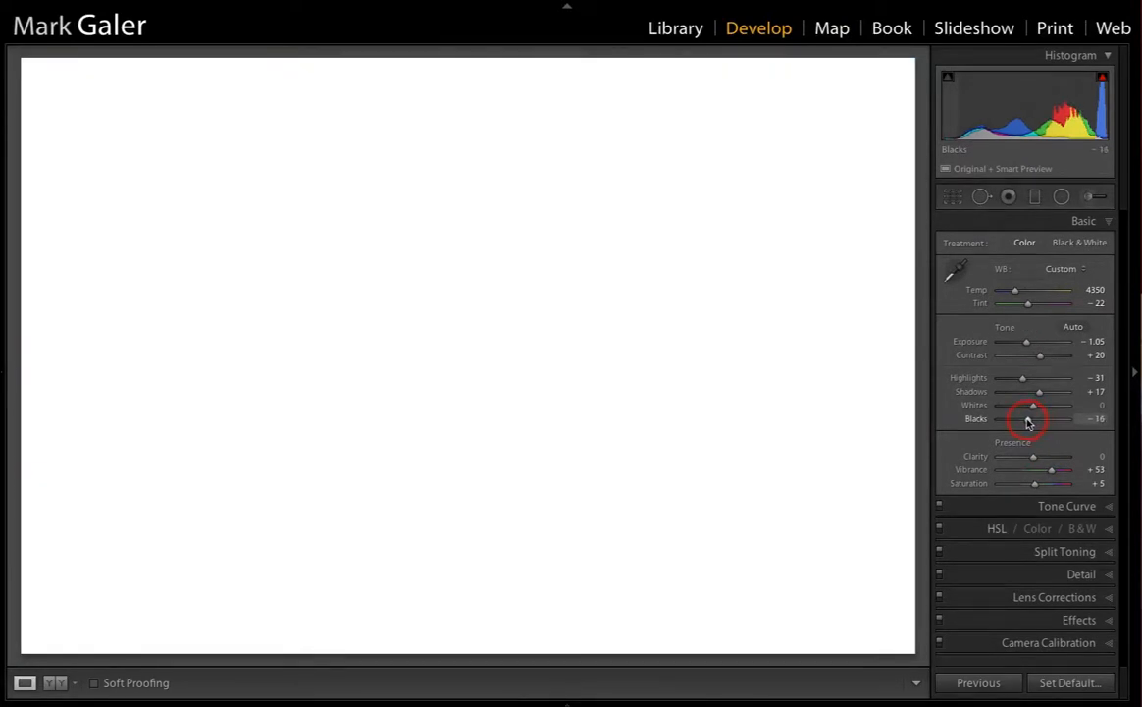
left_click_drag(1026, 422, 1021, 422)
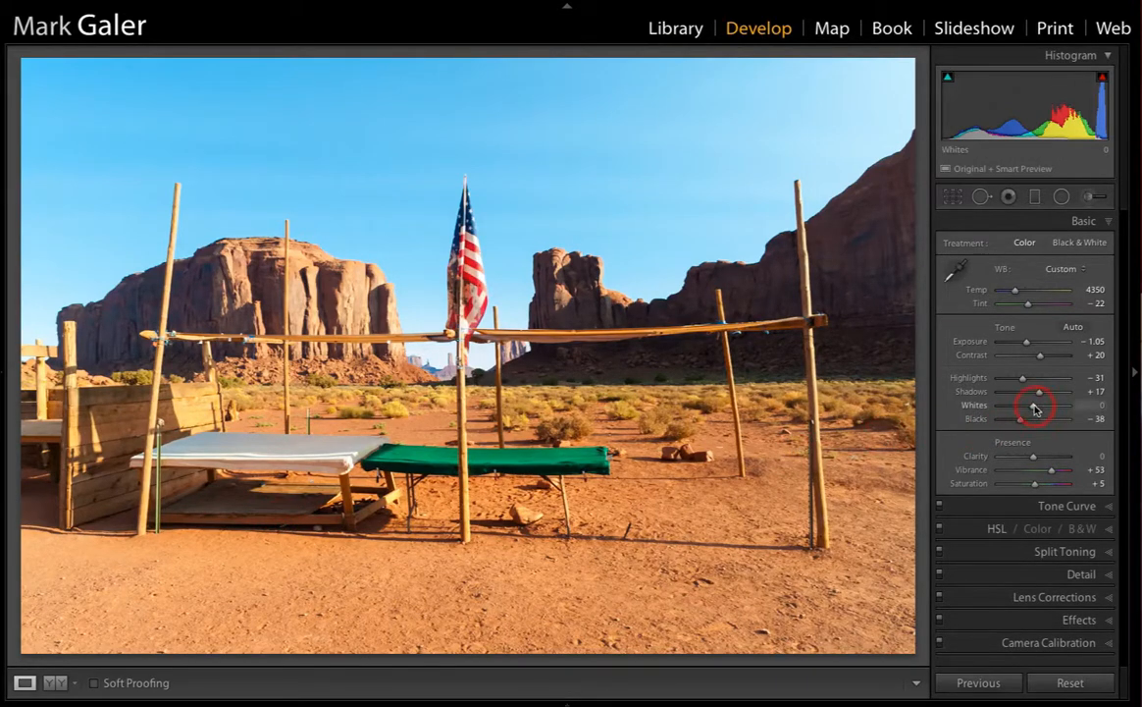
- Adjust the whites while previewing the highlight clipping, and settle on −8
key("alt")
left_click(1035, 407, "alt")
left_click_drag(1036, 407, 1039, 408)
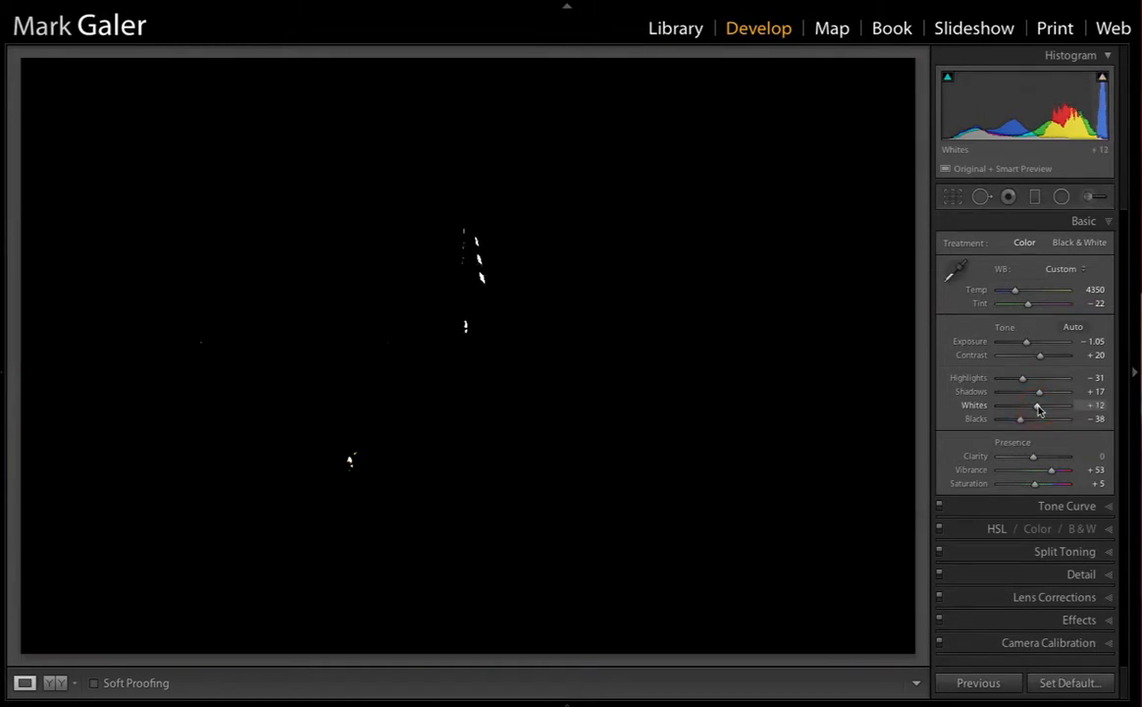
left_click_drag(1039, 409, 1032, 409)
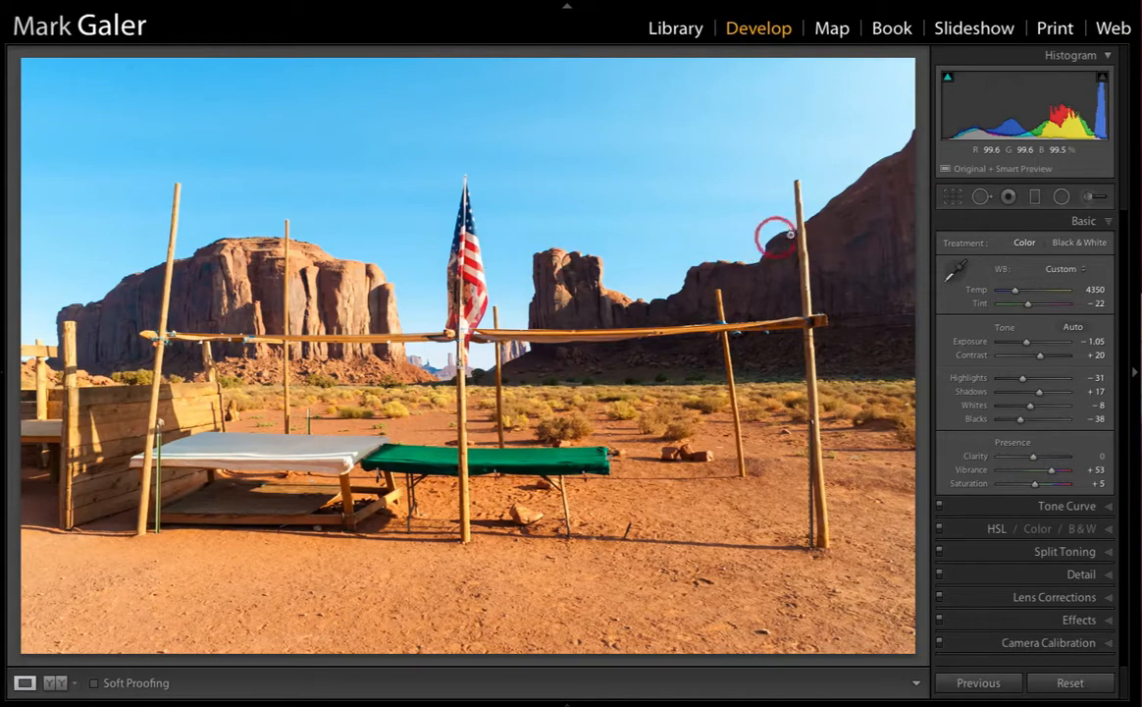
left_click(1013, 408)
key("ctrl+n")
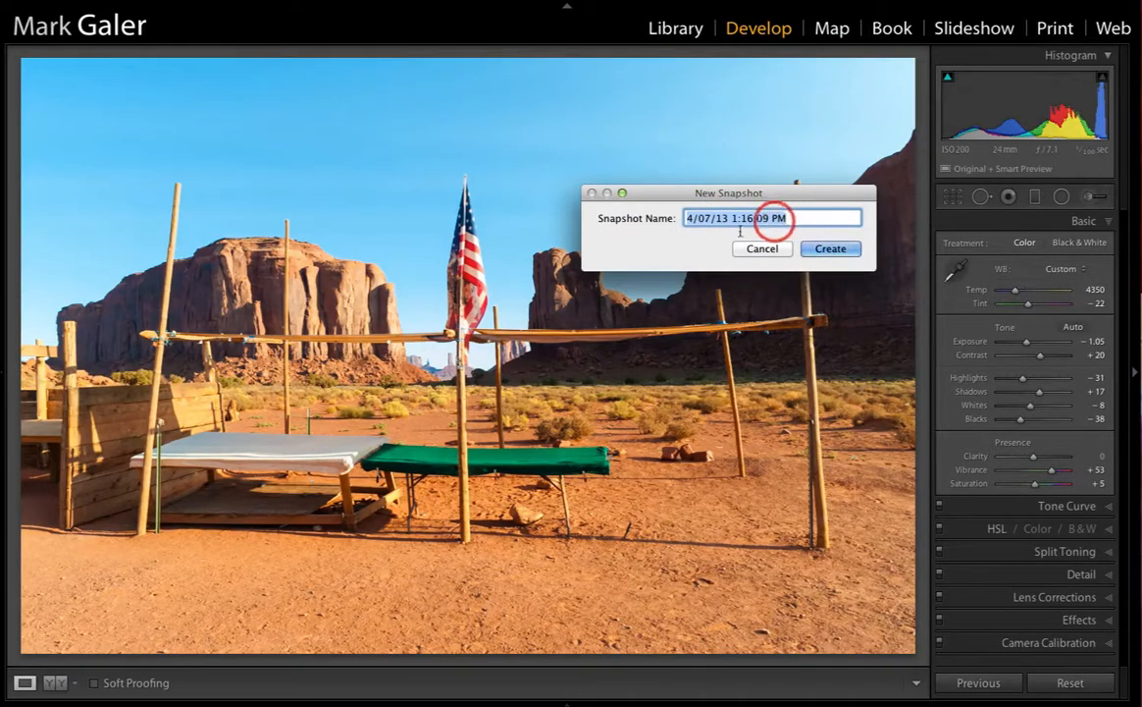
mouse_move(6, 329)
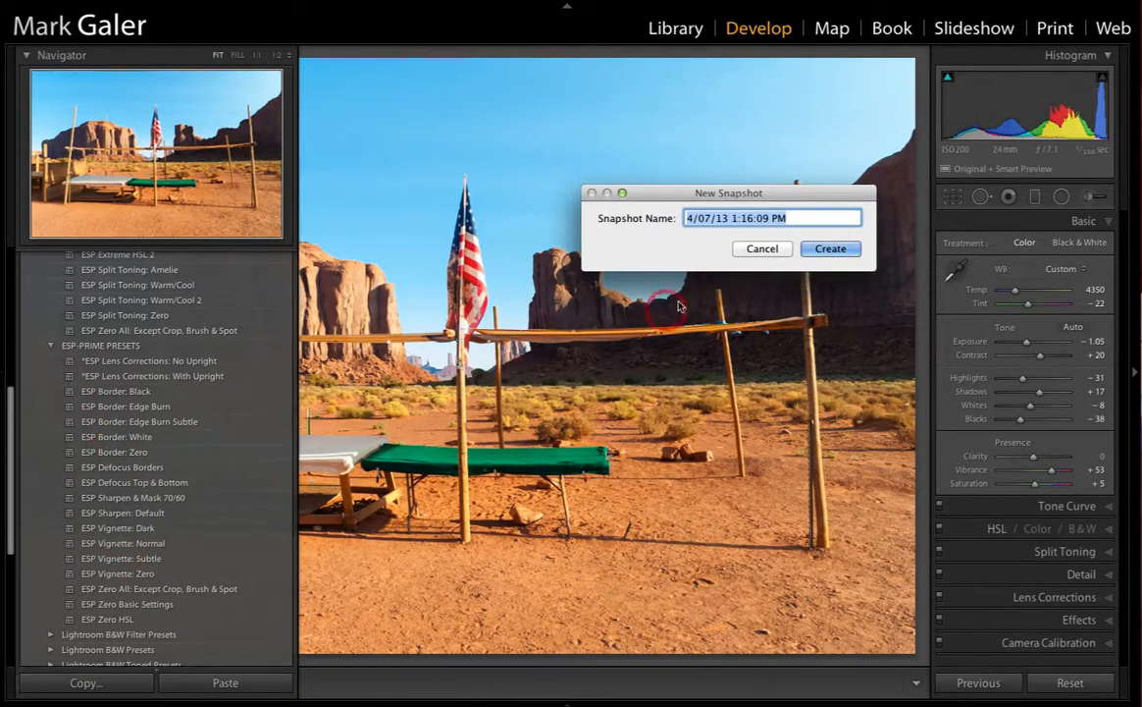
left_click(756, 249)
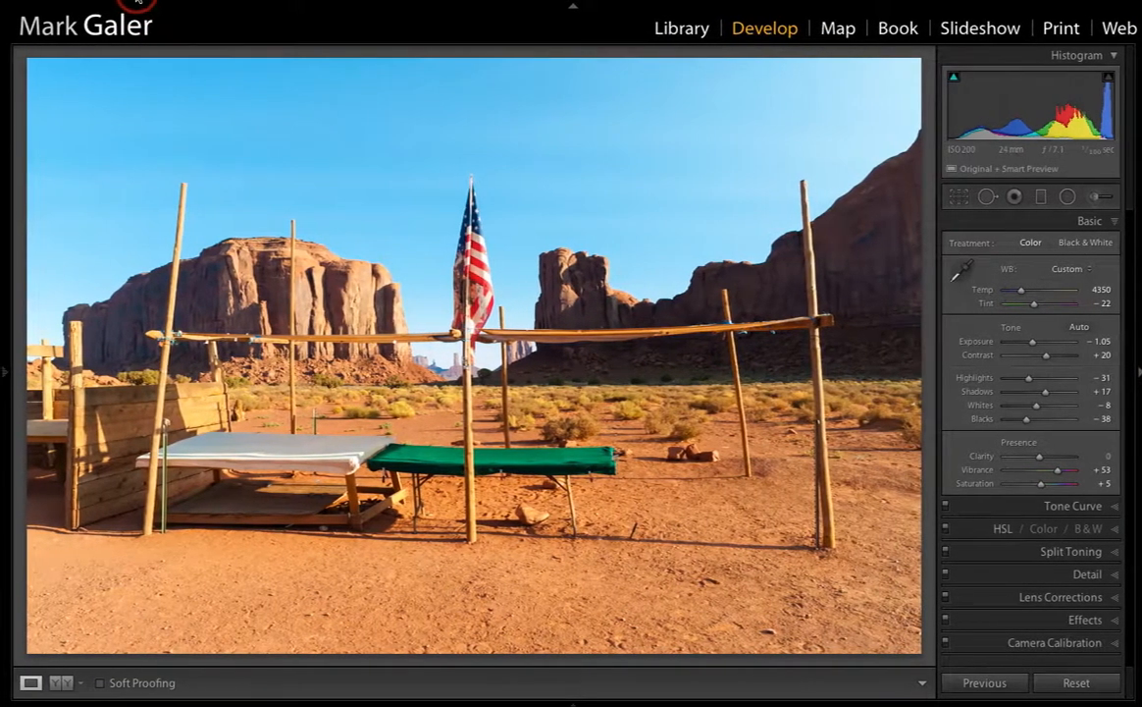
- Show the photo's saved snapshots below the presets, and return to the larger photo view
left_click(5, 371)
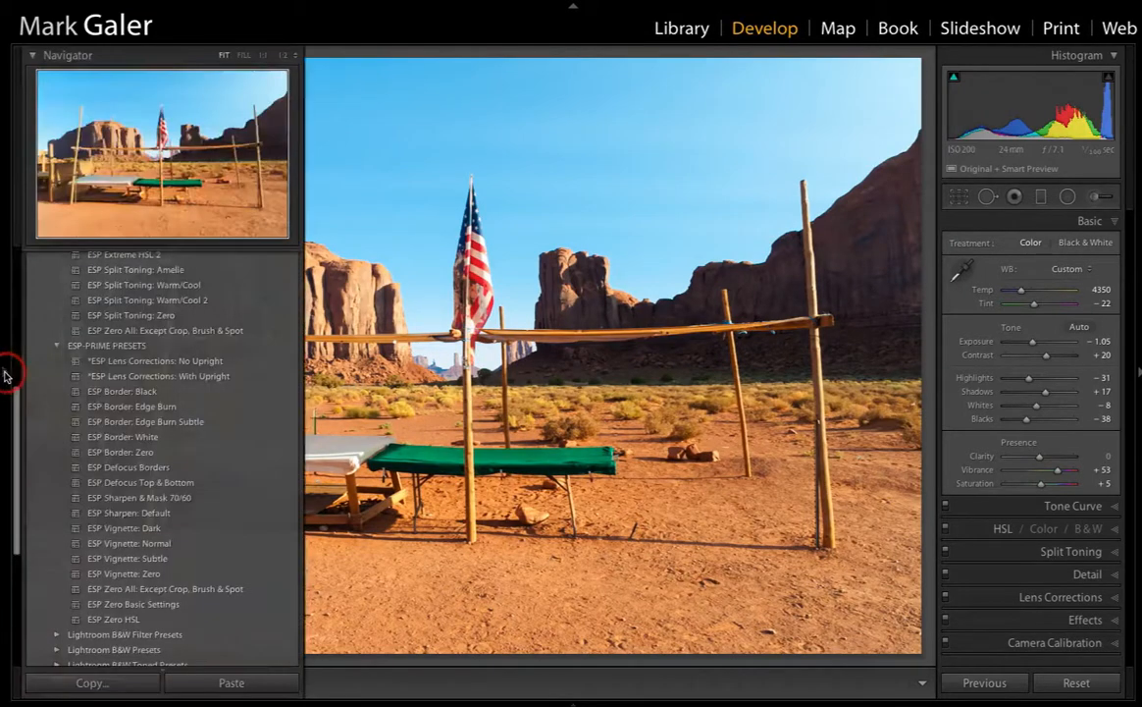
scroll(61, 390, "down", 10)
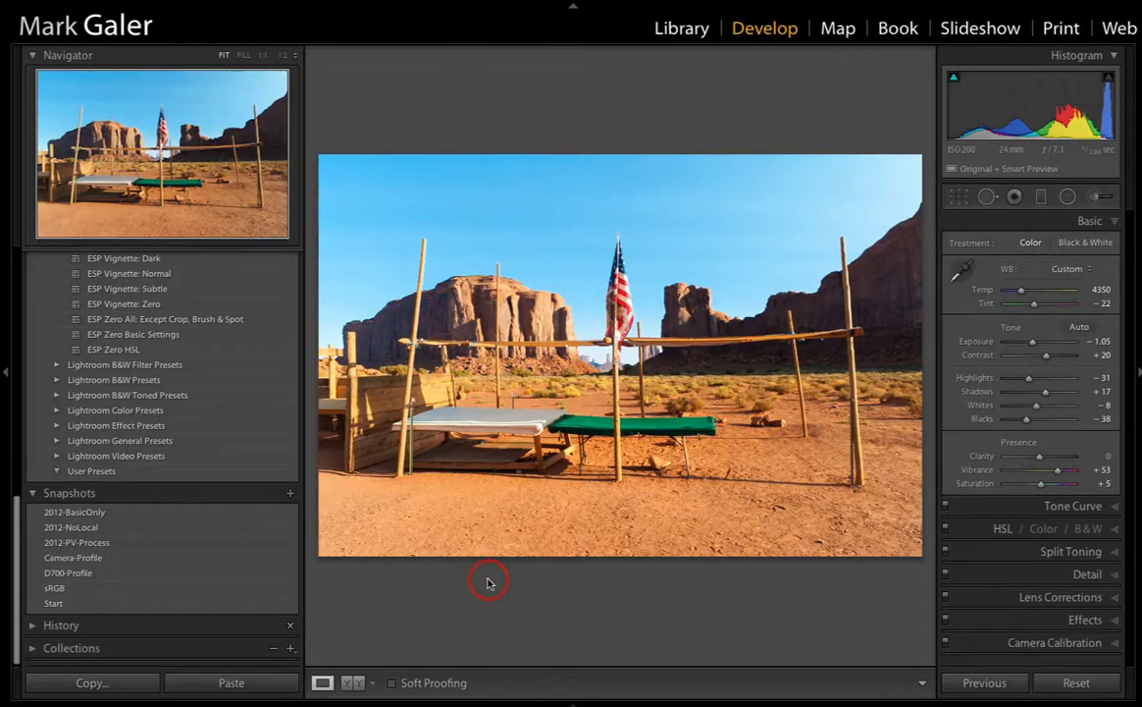
key("F7")
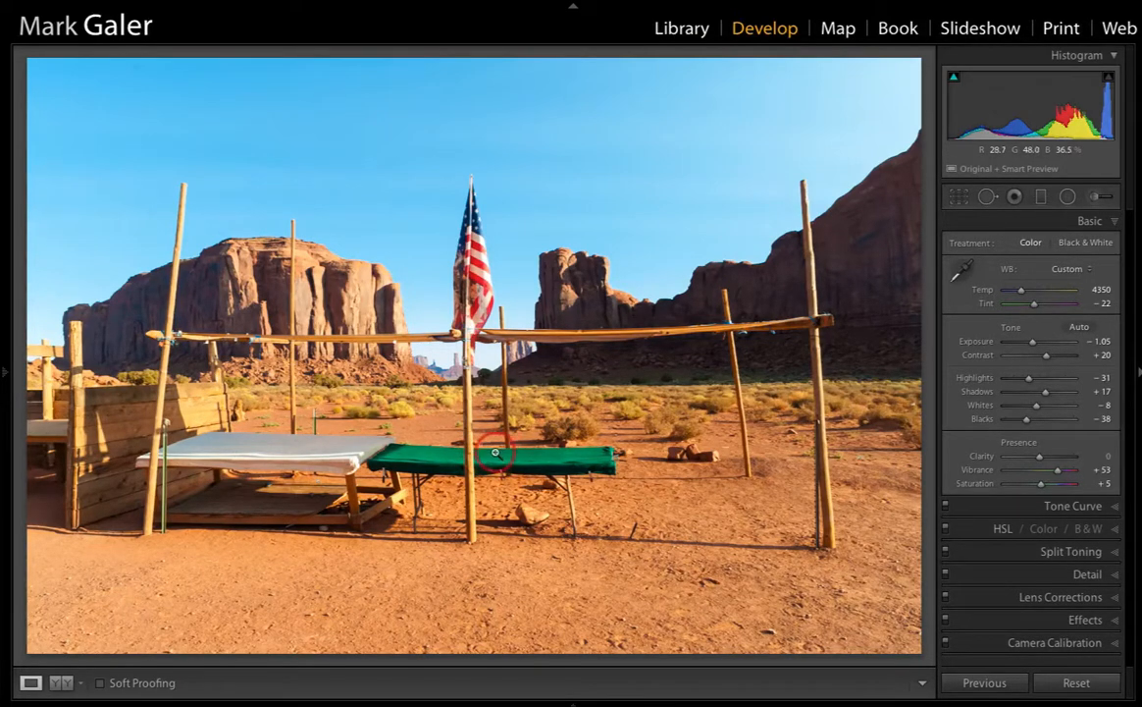
left_click(661, 456)
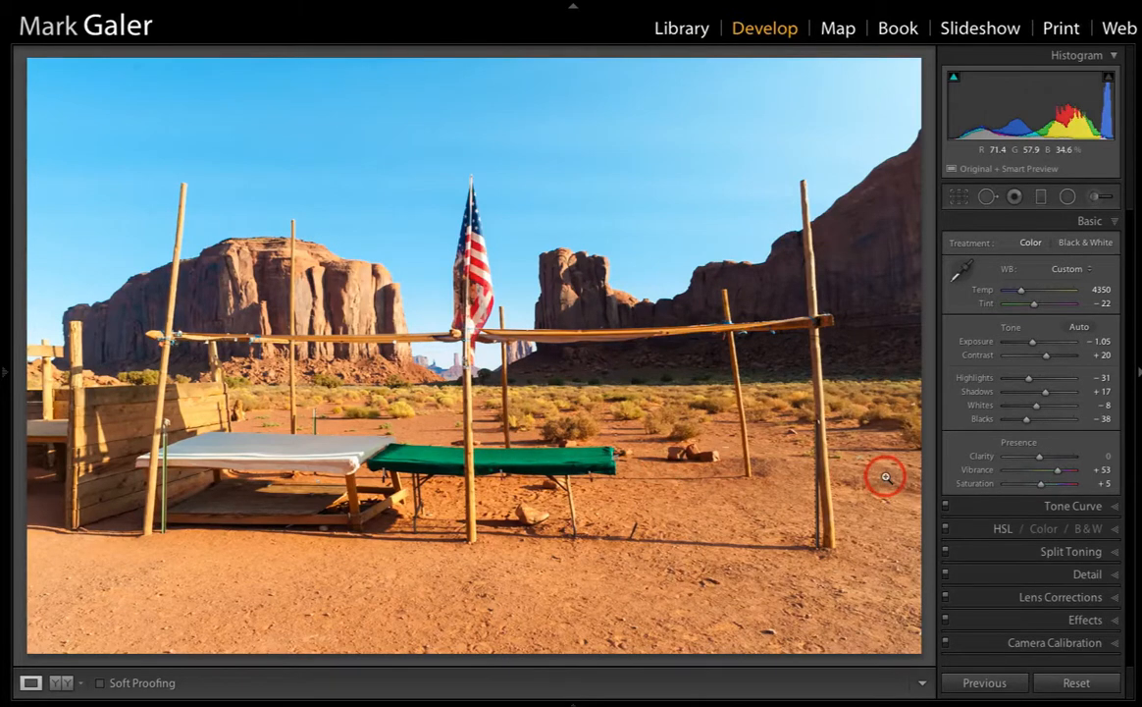
- Darken the blue sky with the HSL luminance targeted adjustment, setting Blue to −41 and Aqua to −7
left_click(1000, 532)
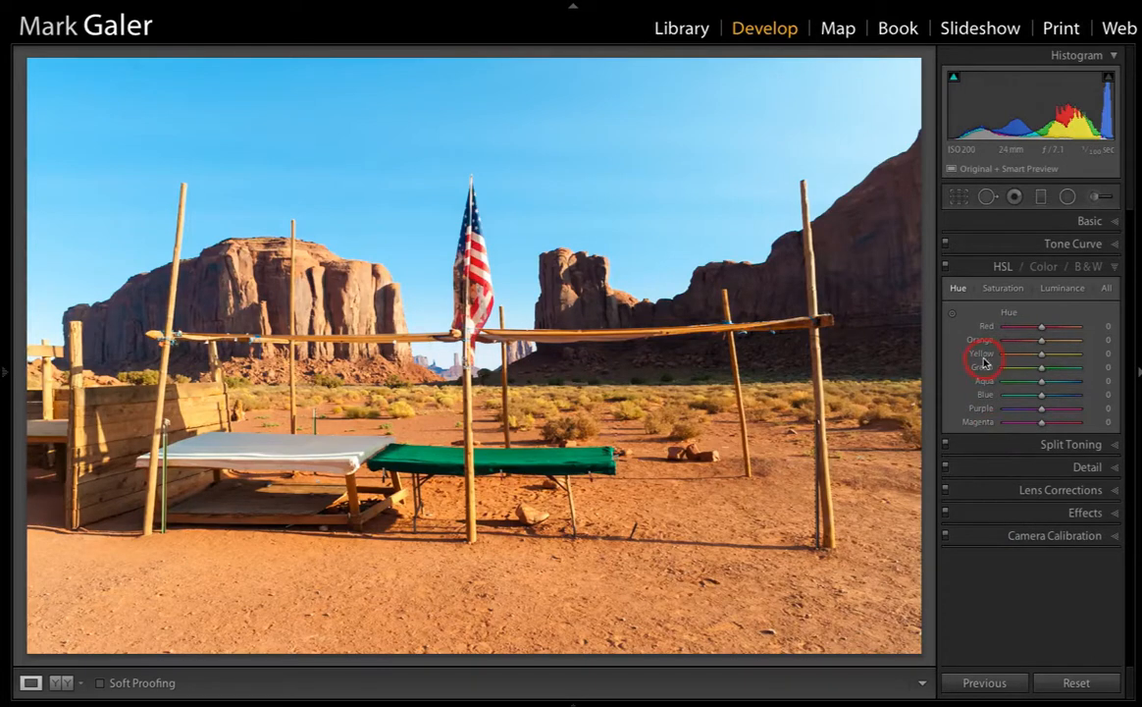
left_click(952, 316)
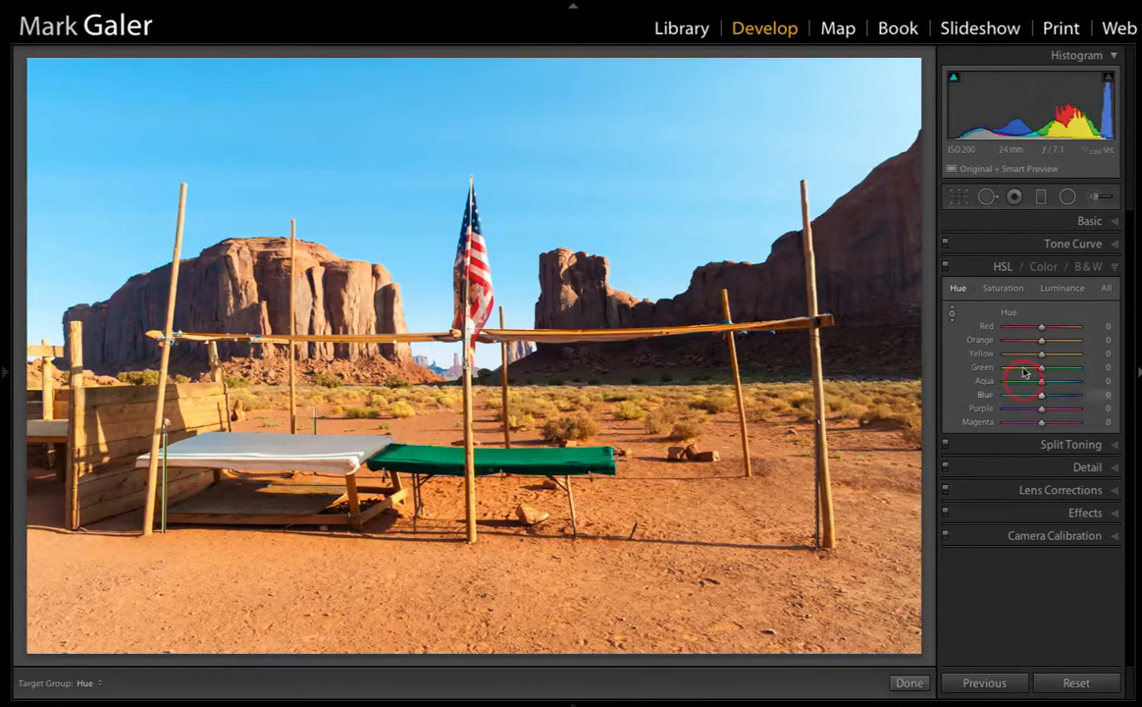
left_click(1056, 290)
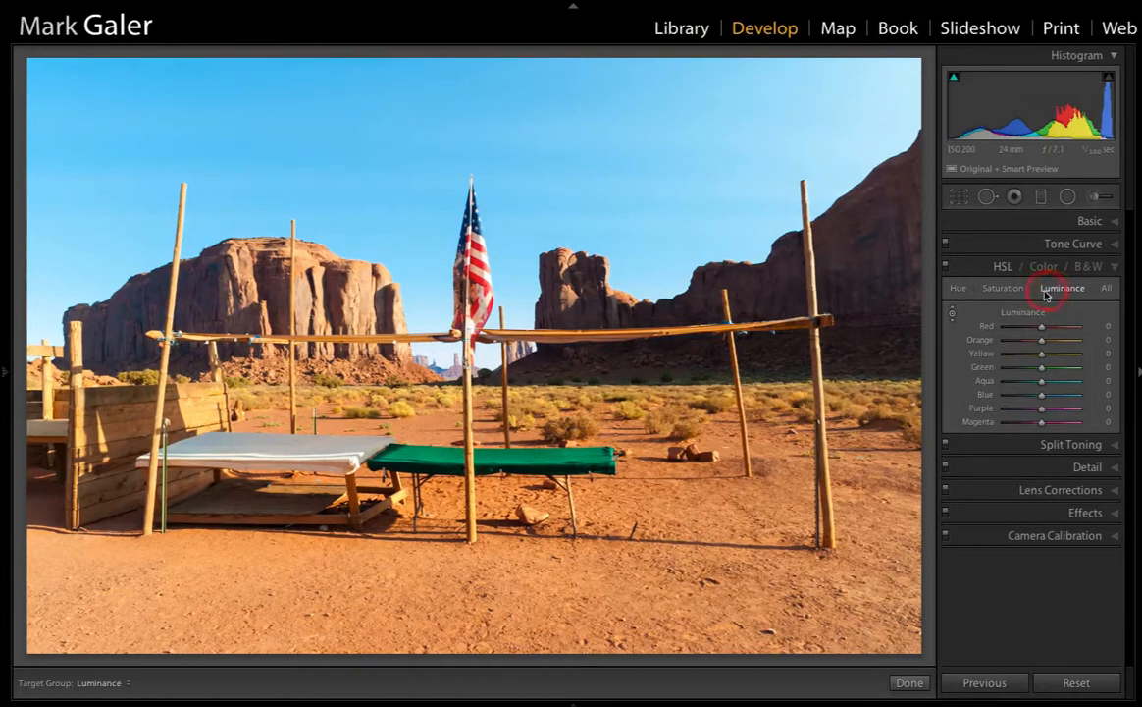
left_click_drag(600, 150, 600, 151)
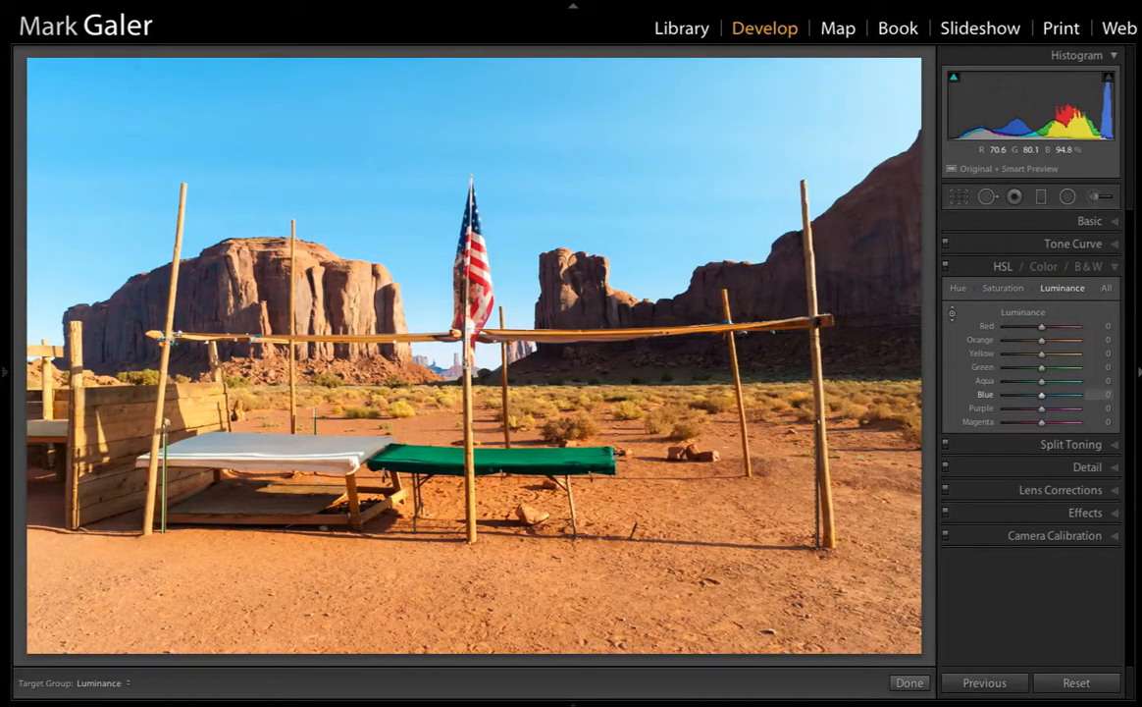
left_click_drag(599, 152, 601, 192)
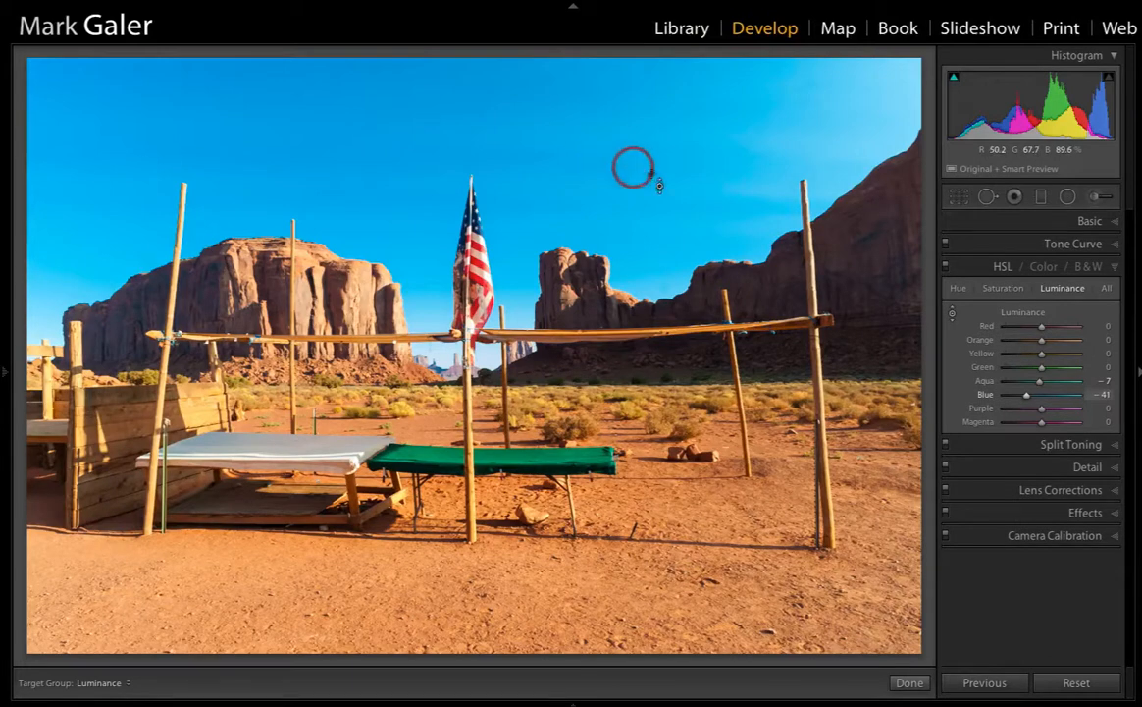
- Use the HSL targeted adjustment on the sky to set saturation to Blue −25 and Aqua −5, and hue to Blue +9 and Aqua +2
left_click(998, 289)
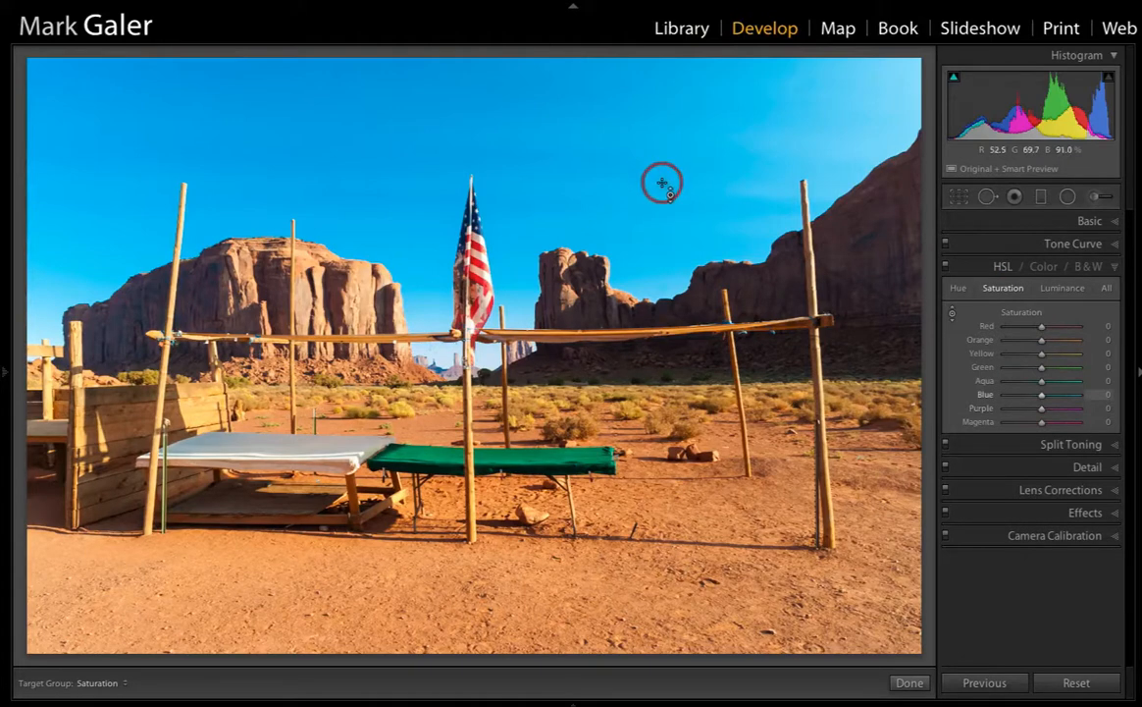
left_click_drag(662, 188, 664, 197)
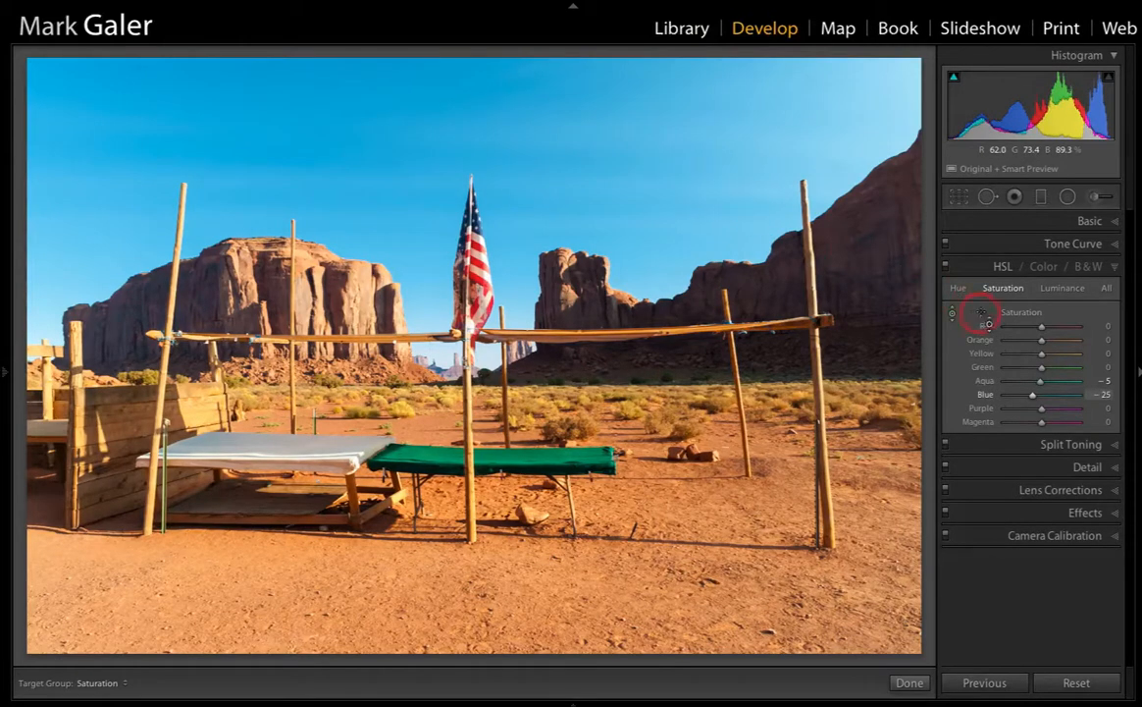
left_click(958, 288)
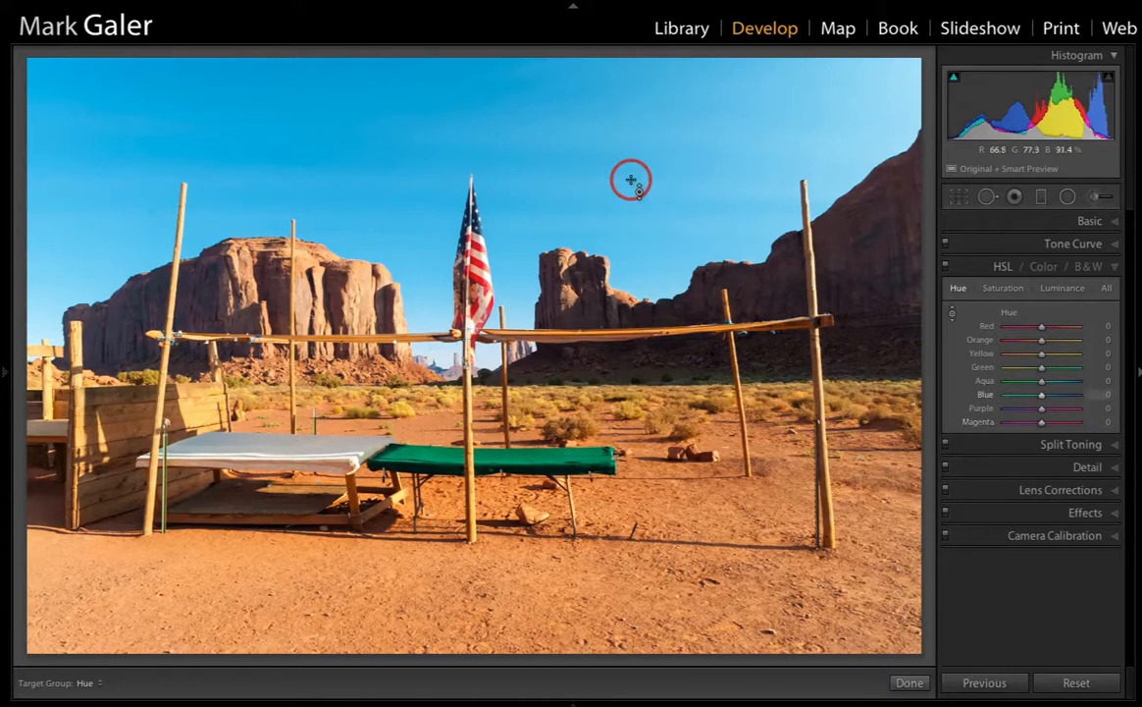
mouse_move(630, 179)
left_mouse_down()
mouse_move(632, 198)
mouse_move(634, 175)
left_mouse_up()
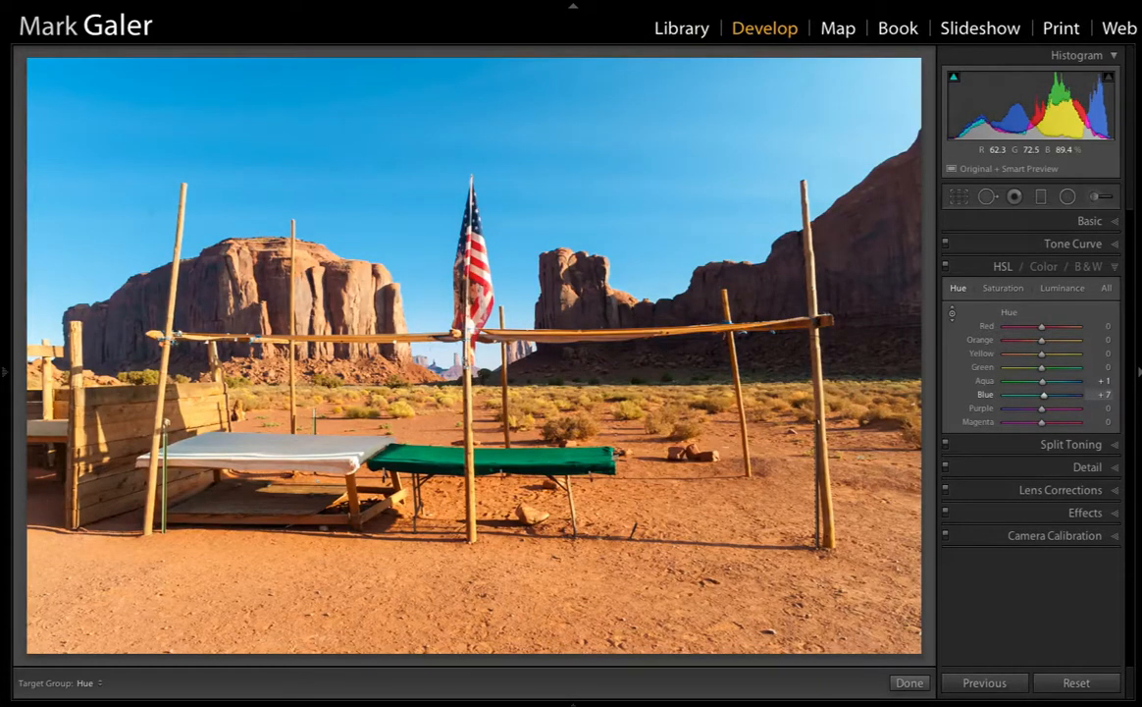
left_click_drag(633, 175, 634, 172)
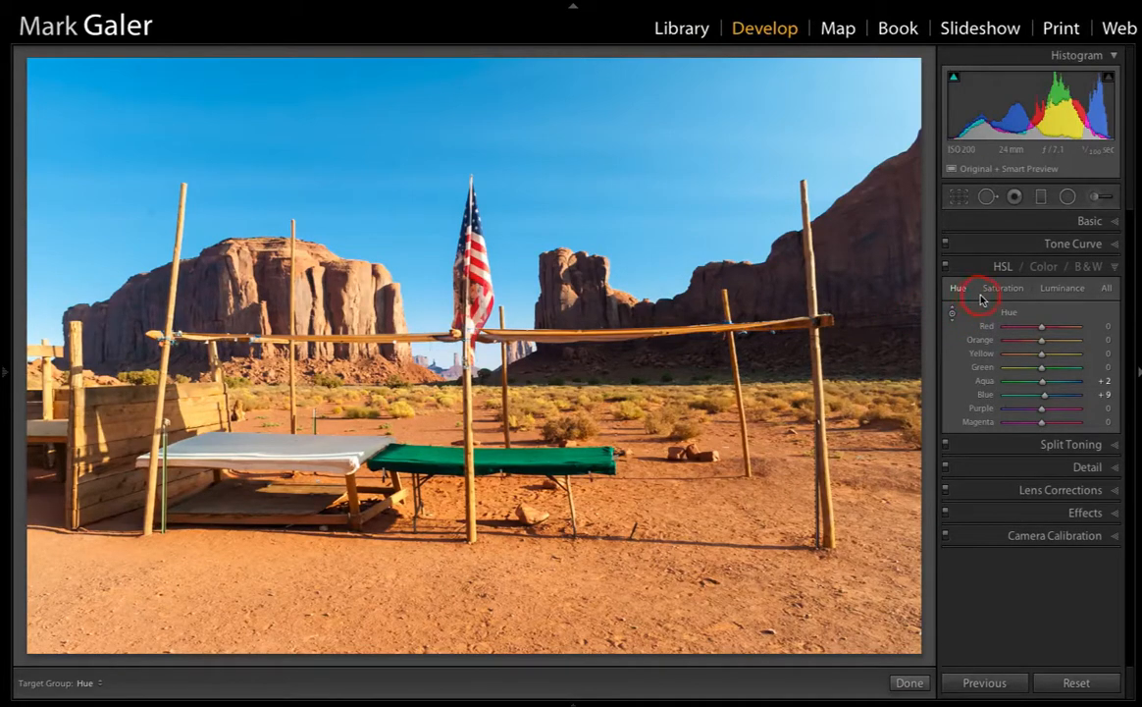
left_click(910, 683)
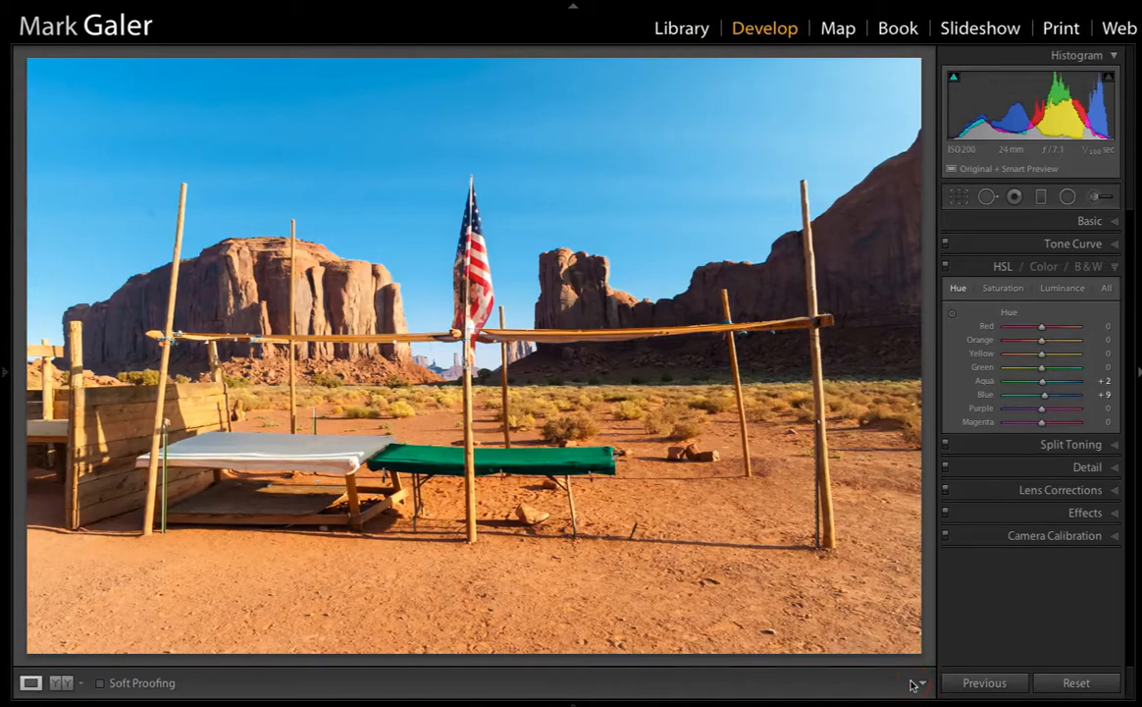
- Reset the Graduated Filter effects and draw a filter from the upper sky down to the horizon with exposure −0.58
left_click(991, 226)
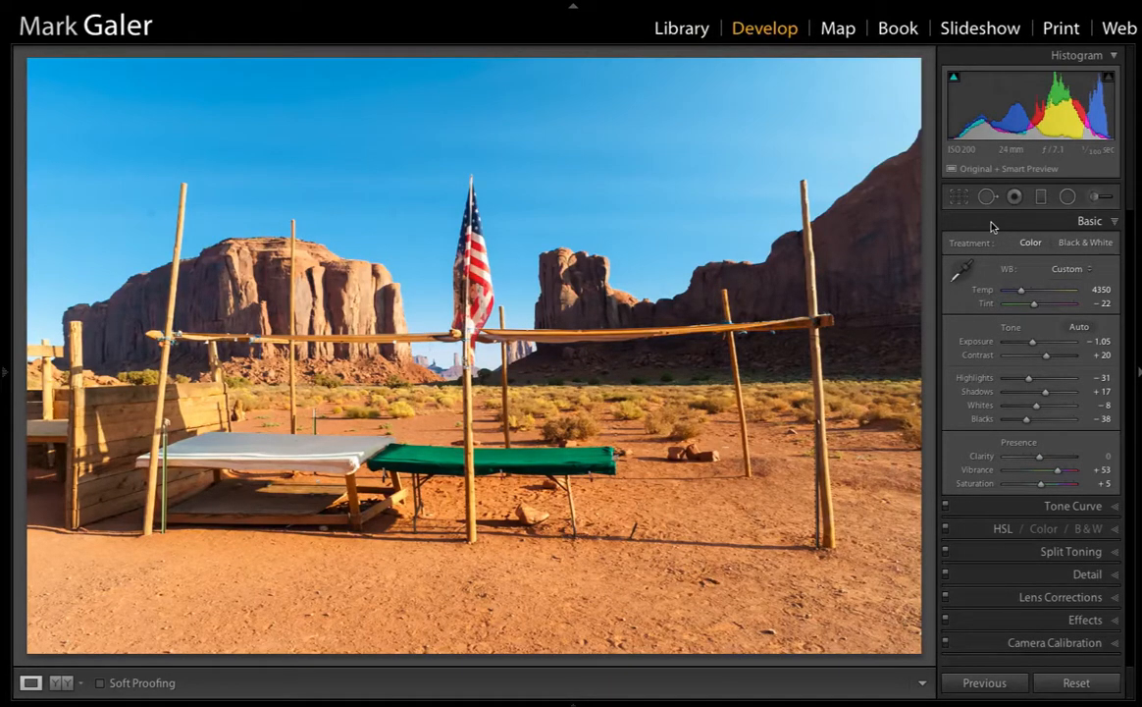
left_click(1041, 199)
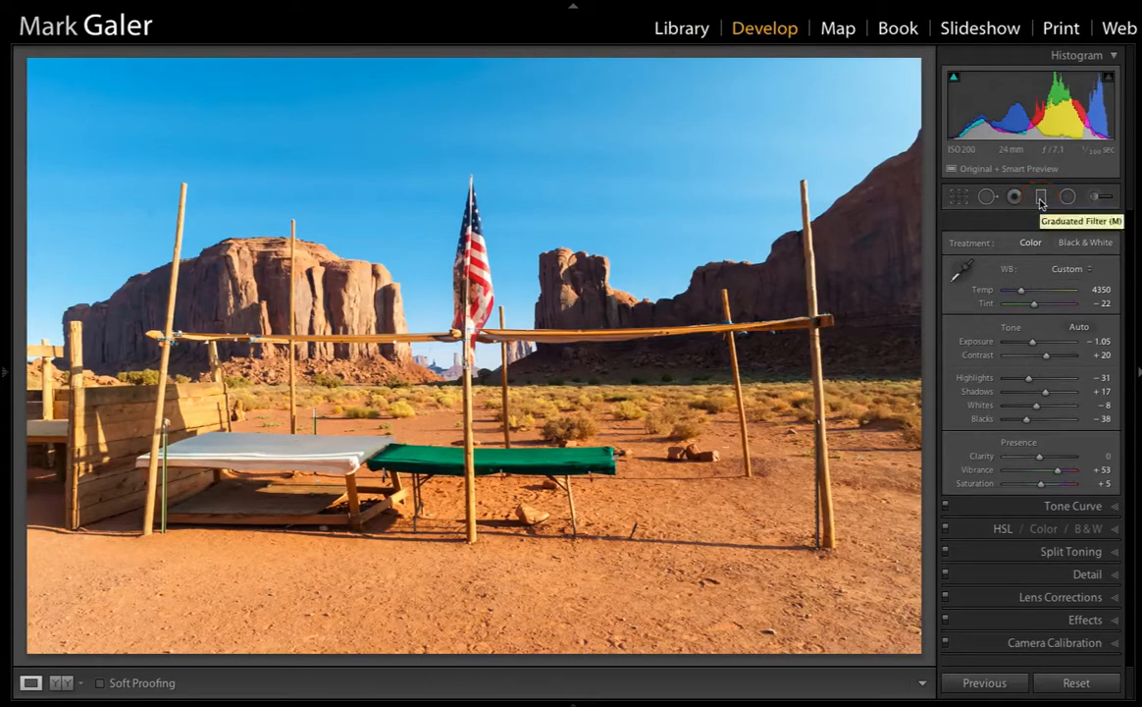
left_click(1042, 200)
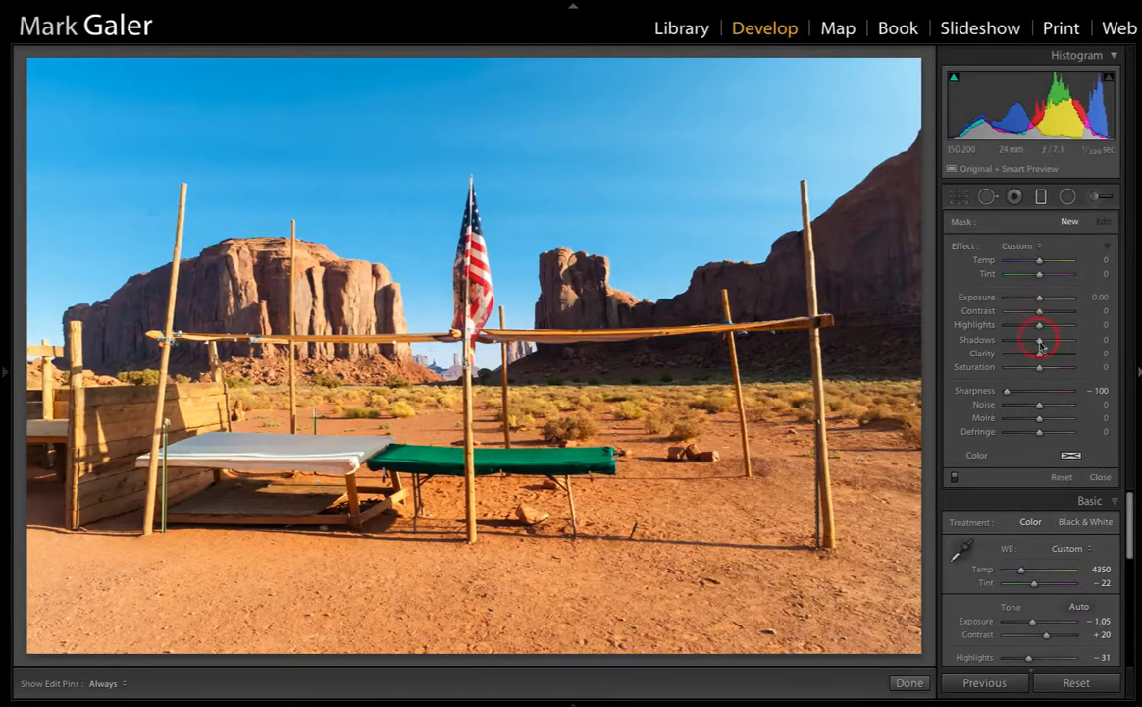
double_click(964, 247)
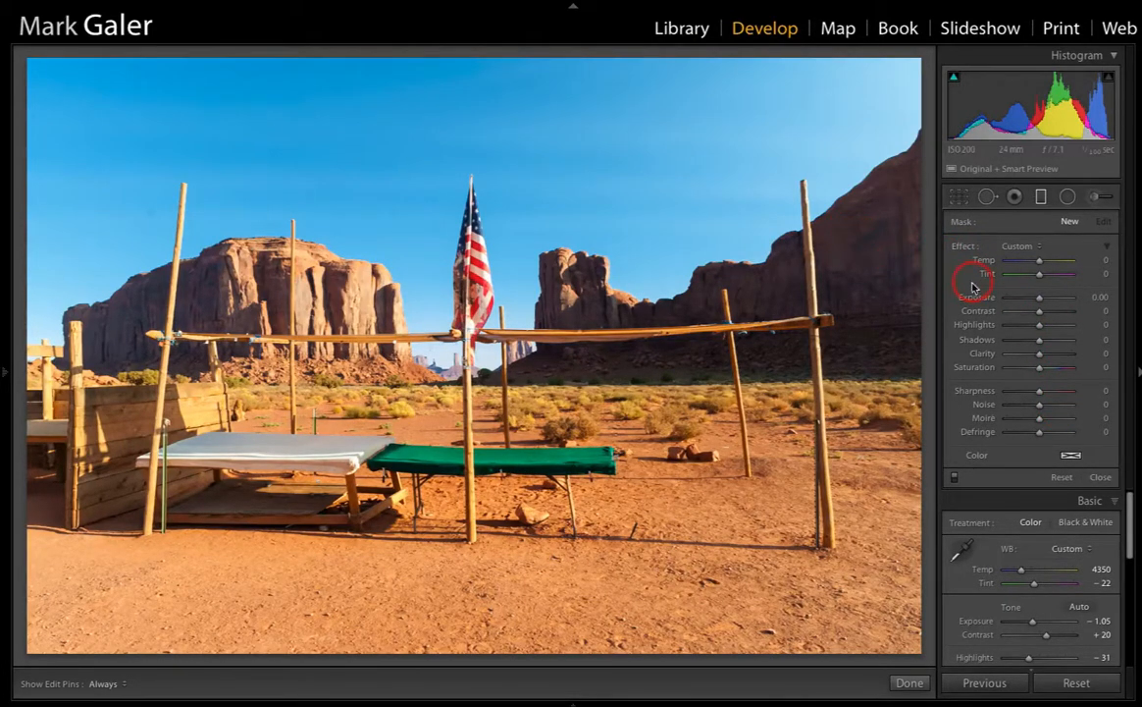
left_click_drag(1040, 305, 1035, 303)
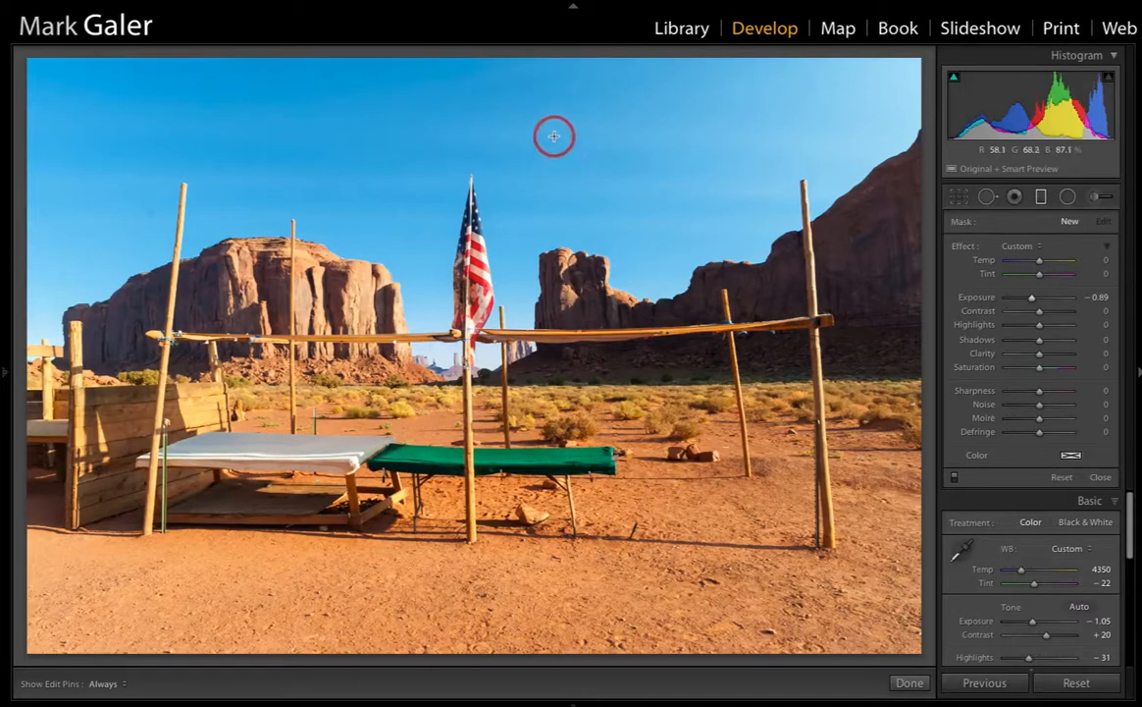
left_click_drag(553, 138, 581, 372)
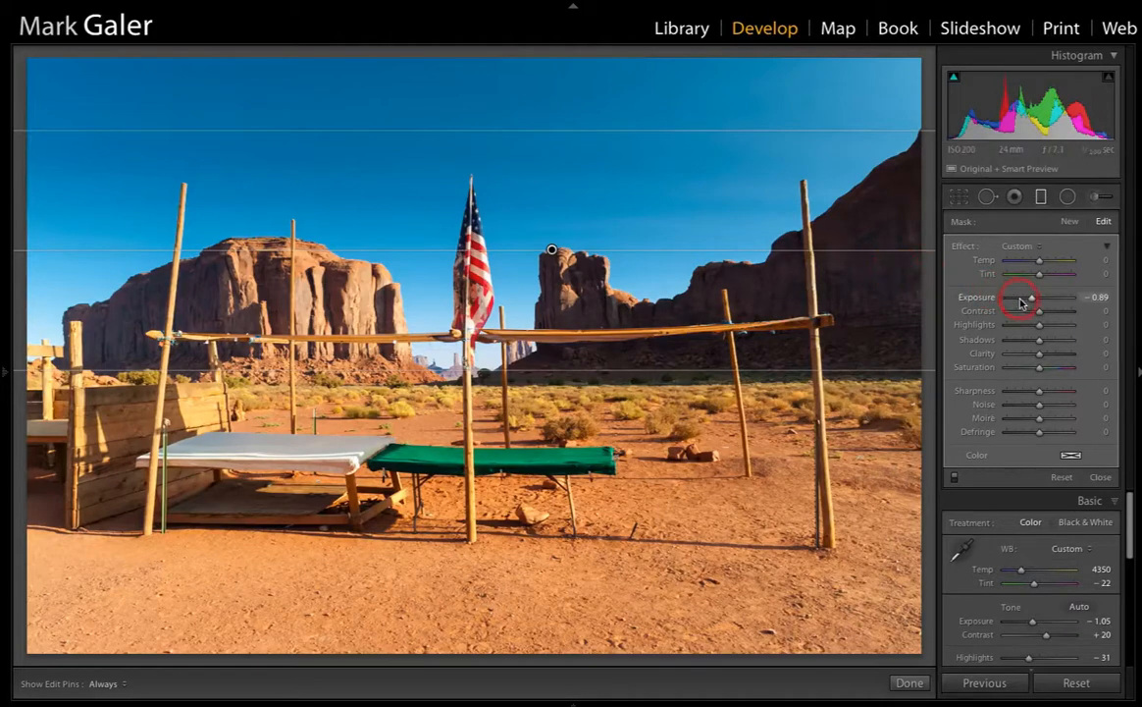
left_click_drag(1032, 302, 1036, 306)
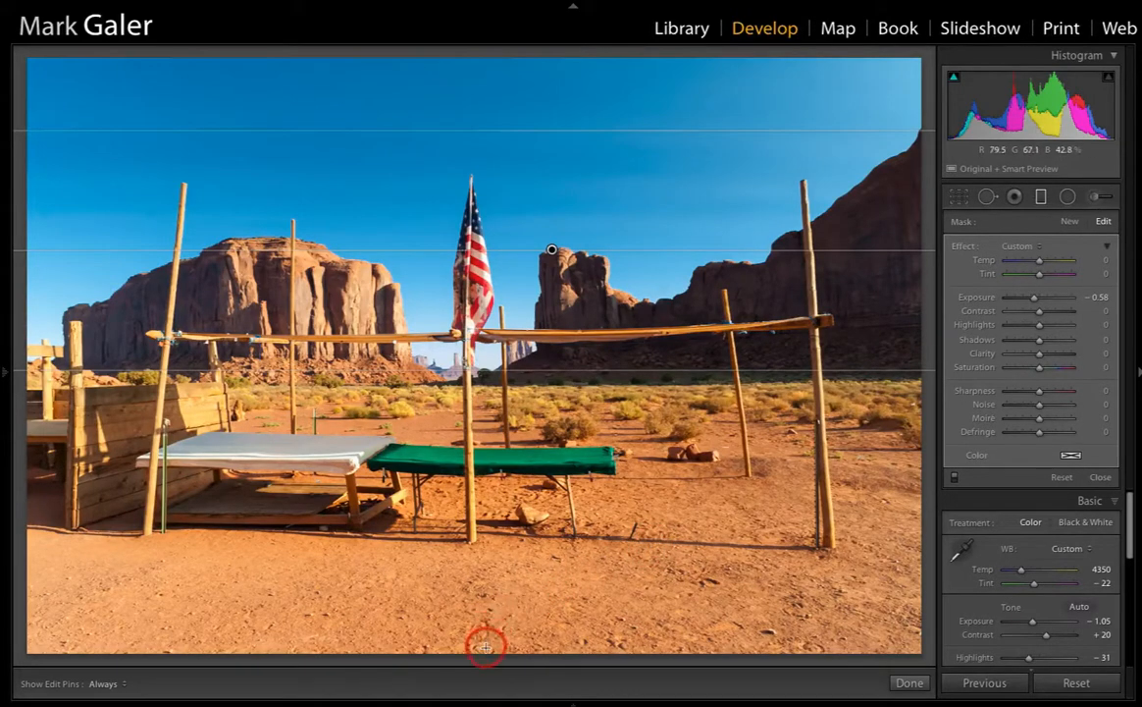
- Add a second graduated filter rising from the photo's lower edge over the foreground sand, with exposure −1.16 and saturation −26
left_click_drag(486, 647, 493, 544)
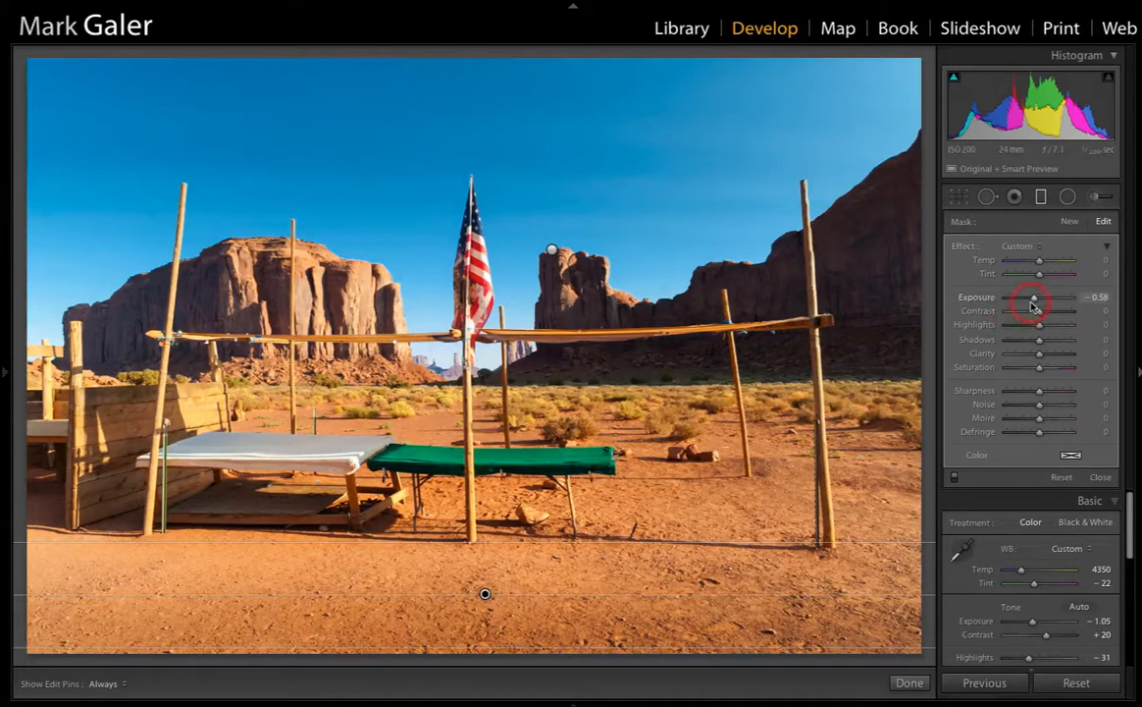
left_click_drag(1036, 301, 1031, 302)
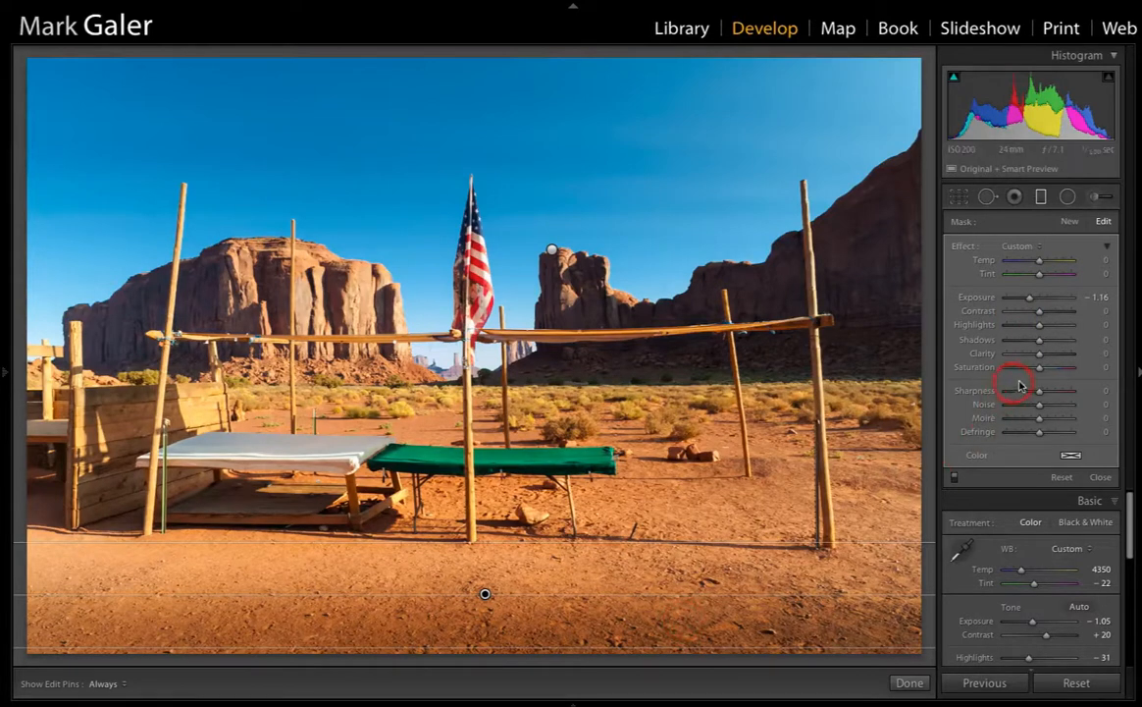
left_click_drag(1040, 372, 1036, 372)
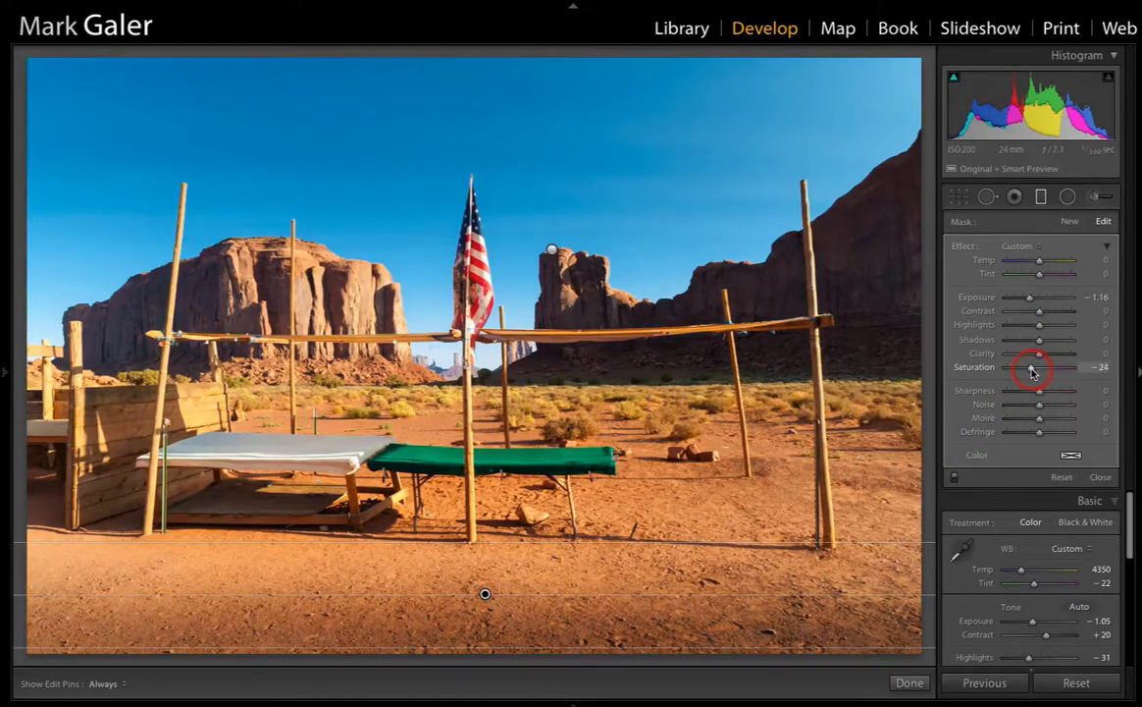
left_click_drag(1031, 372, 1030, 373)
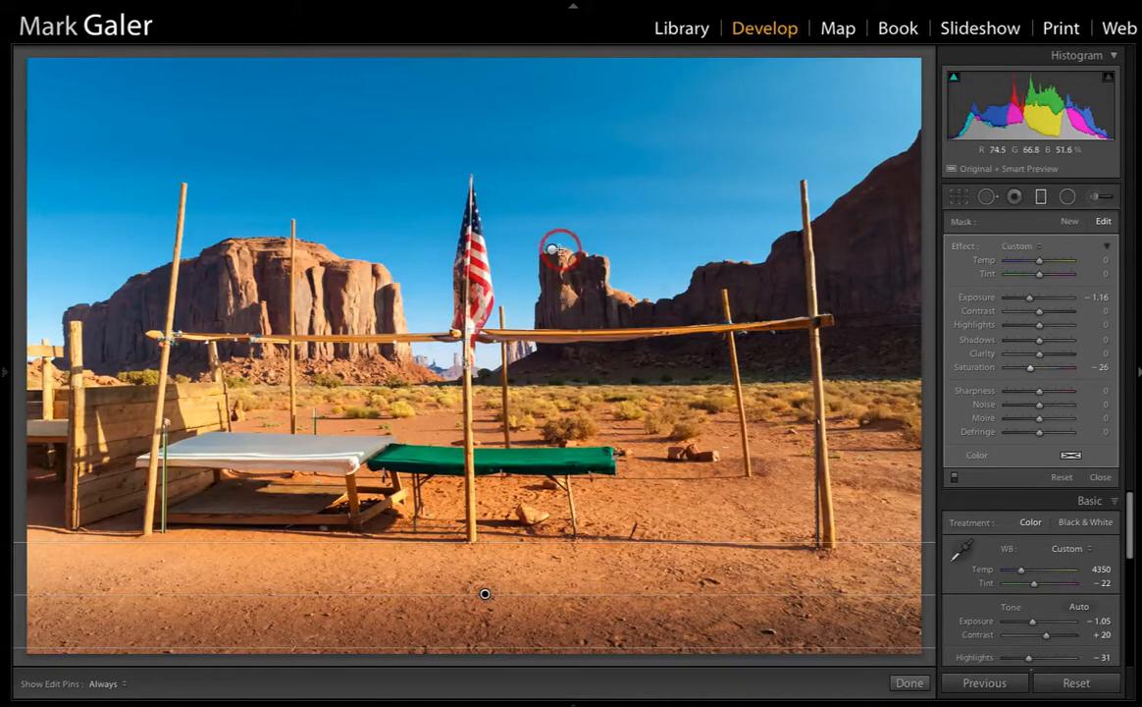
- Reselect the sky's graduated filter, and close the Graduated Filter tool
left_click(552, 251)
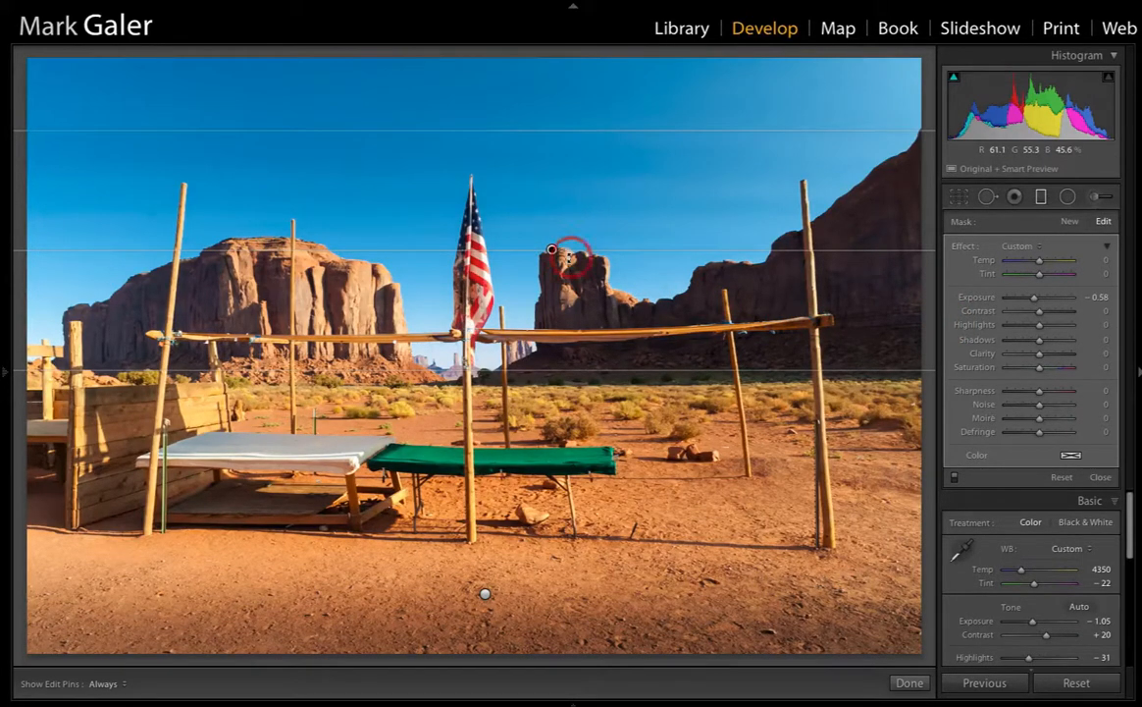
left_click(1041, 200)
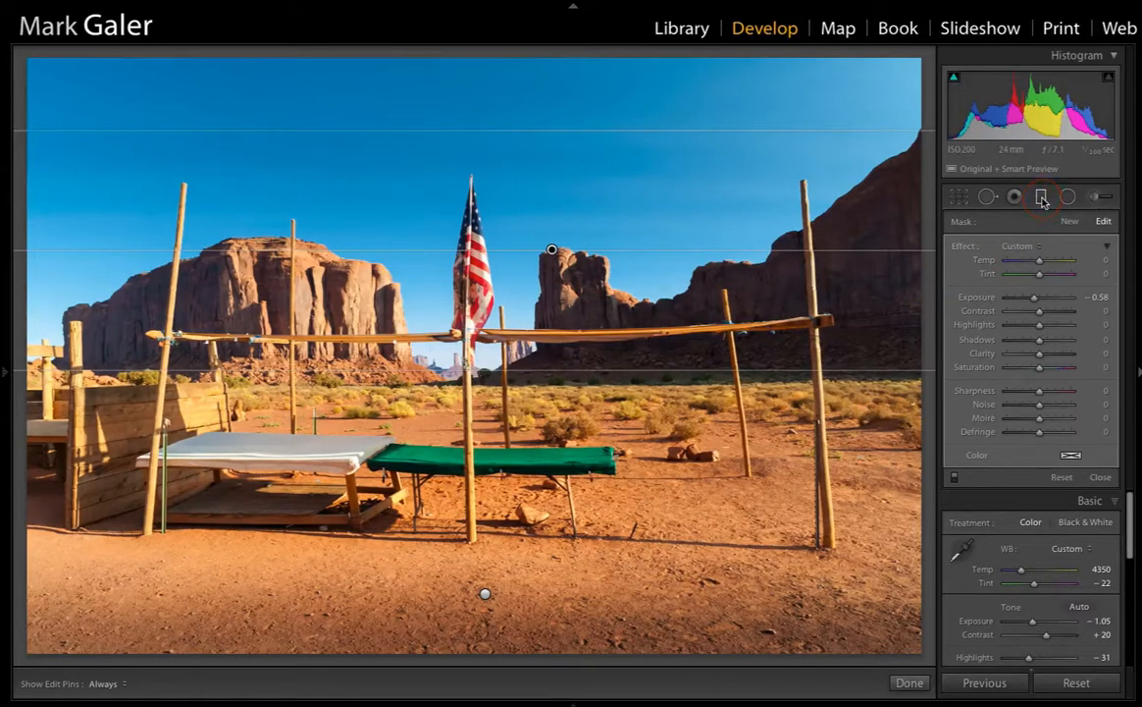
left_click(1042, 201)
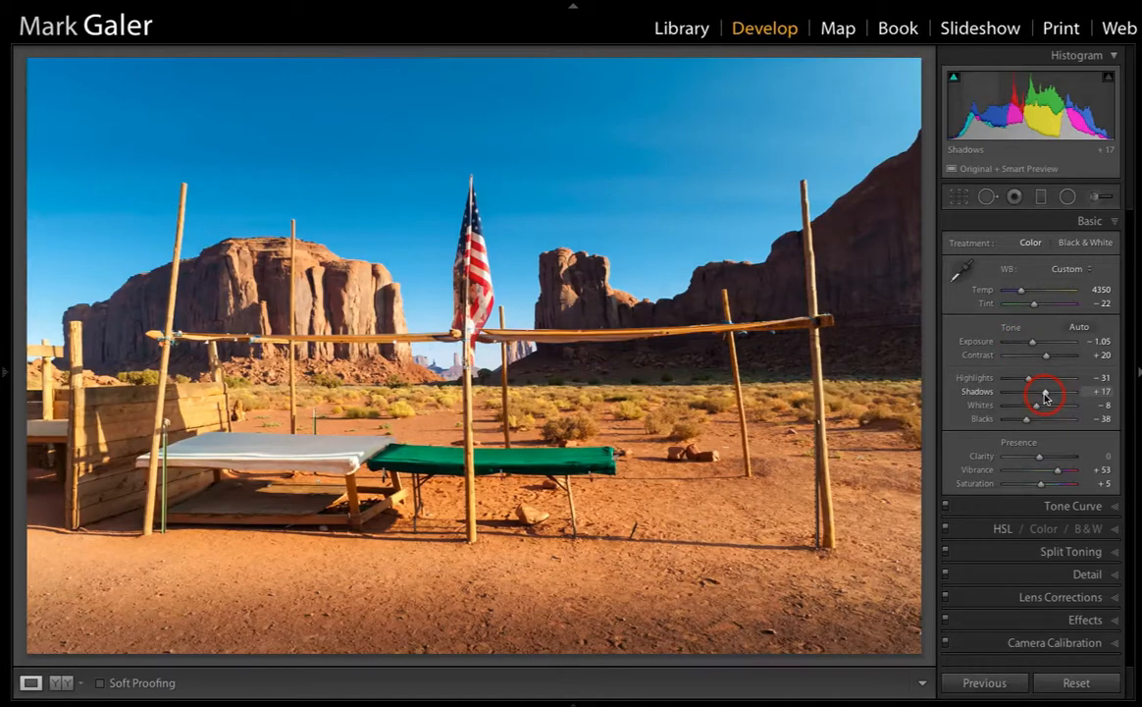
- Start the Adjustment Brush with its effect settings reset to zero and the exposure set to 0.72
left_click(1096, 201)
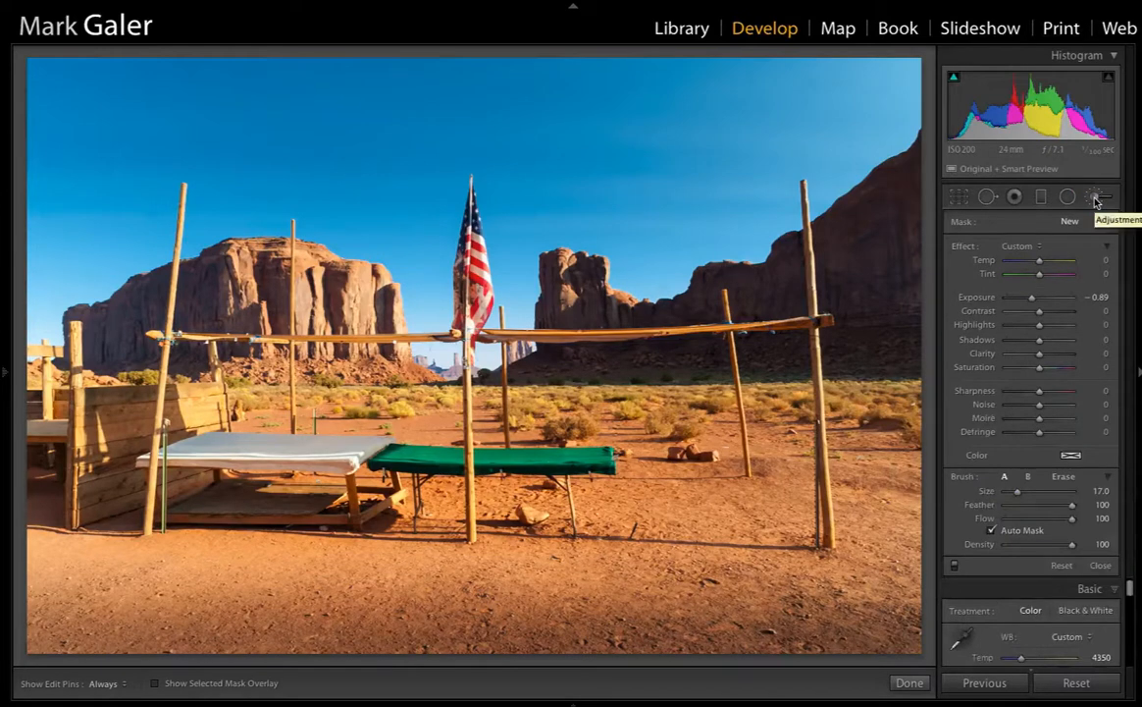
double_click(962, 253)
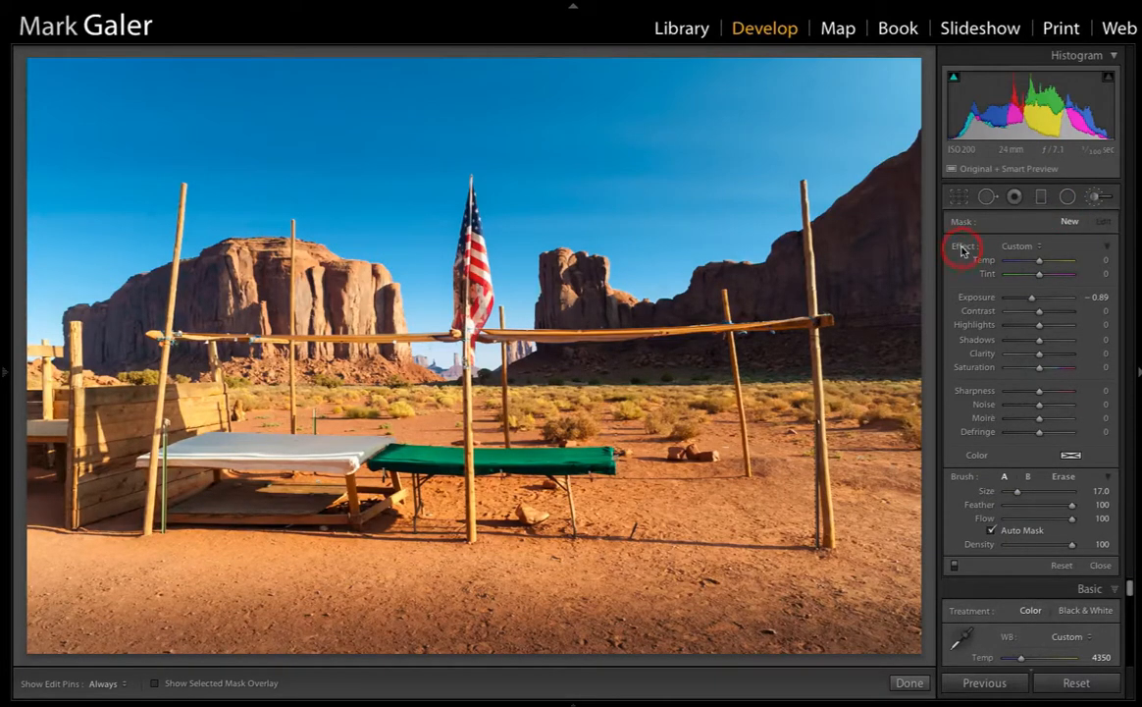
double_click(962, 251)
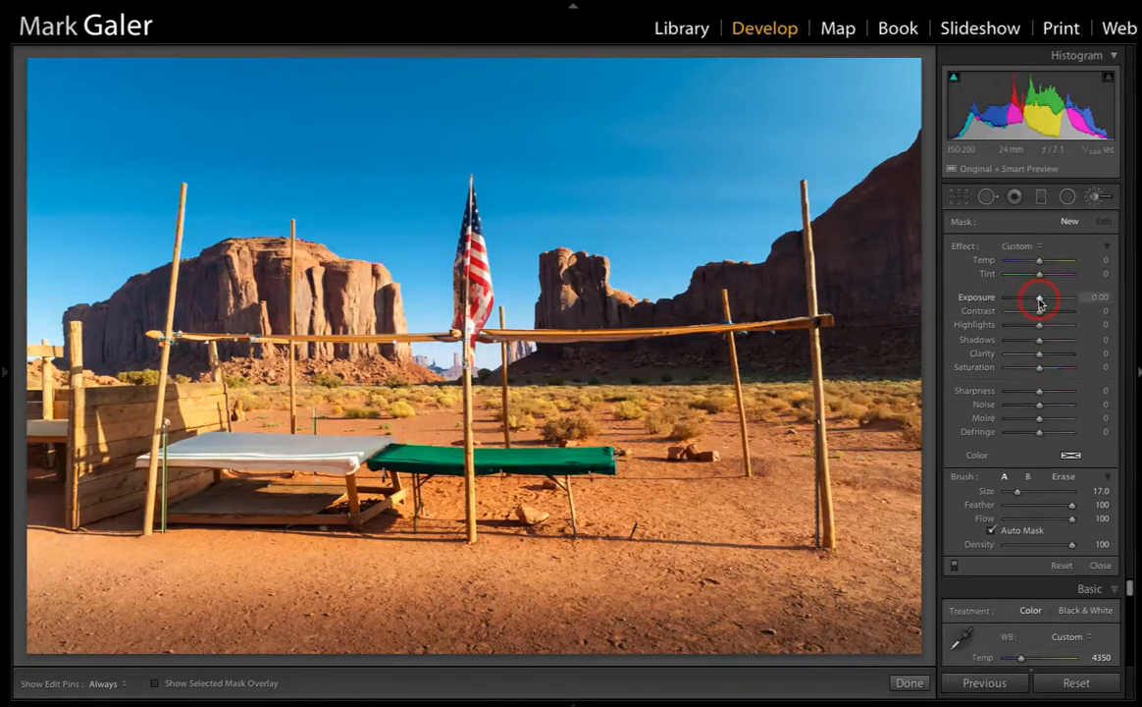
left_click_drag(1039, 303, 1046, 304)
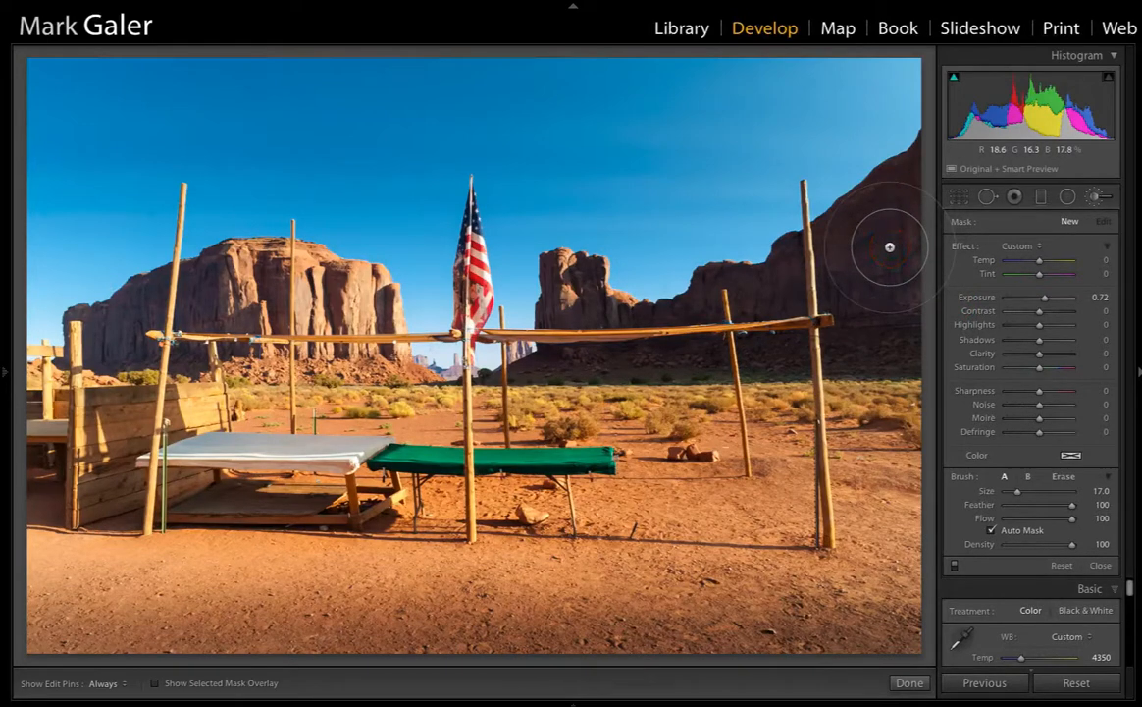
- Turn off Auto Mask and paint over the shadowed cliff on the photo's right side with a size 17 brush
left_click(991, 532)
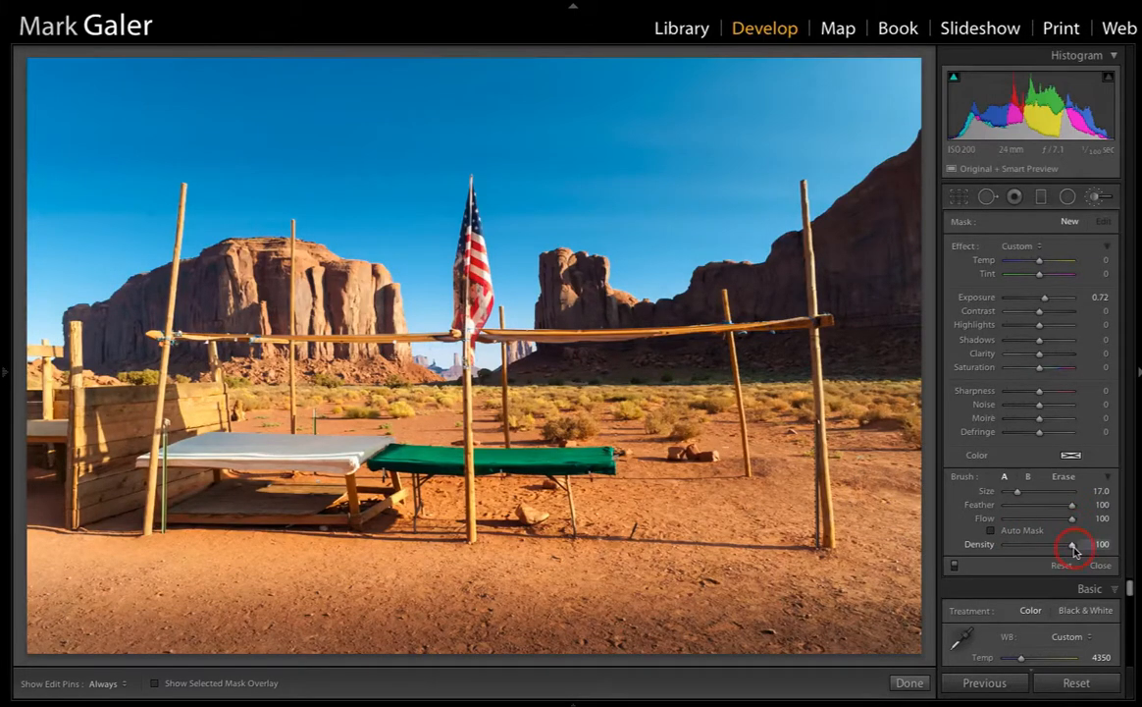
left_click(1018, 493)
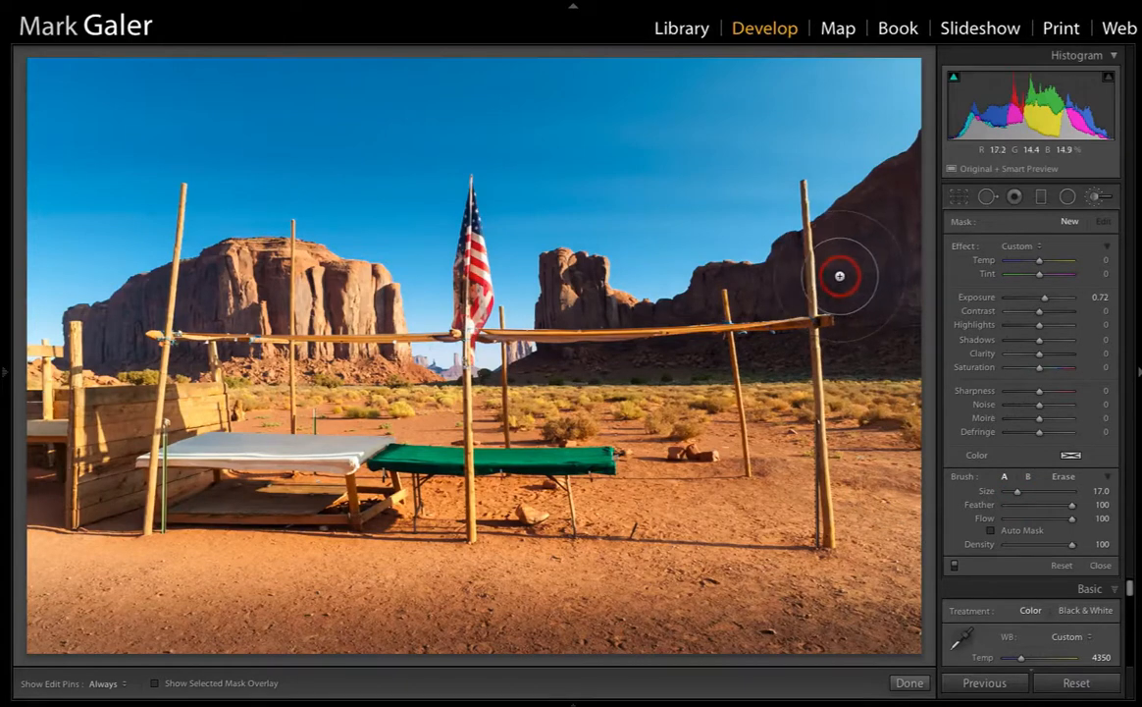
scroll(840, 275, "down", 3)
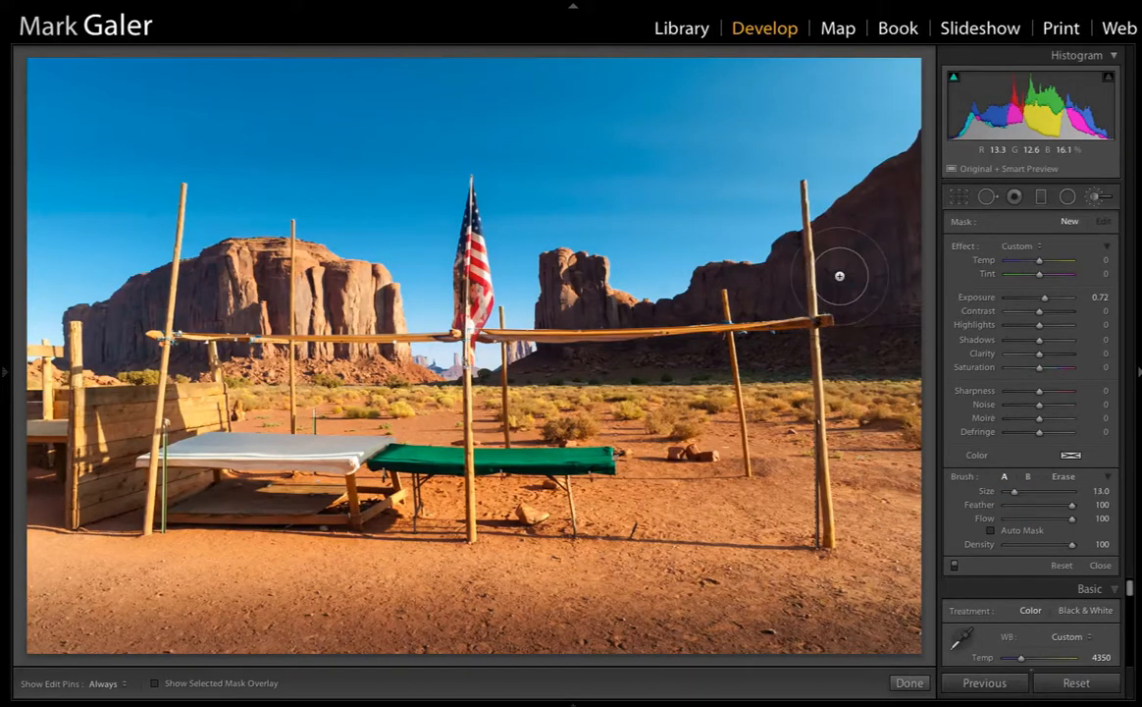
scroll(840, 276, "down", 5)
left_click_drag(842, 276, 847, 272)
scroll(849, 275, "down", 3)
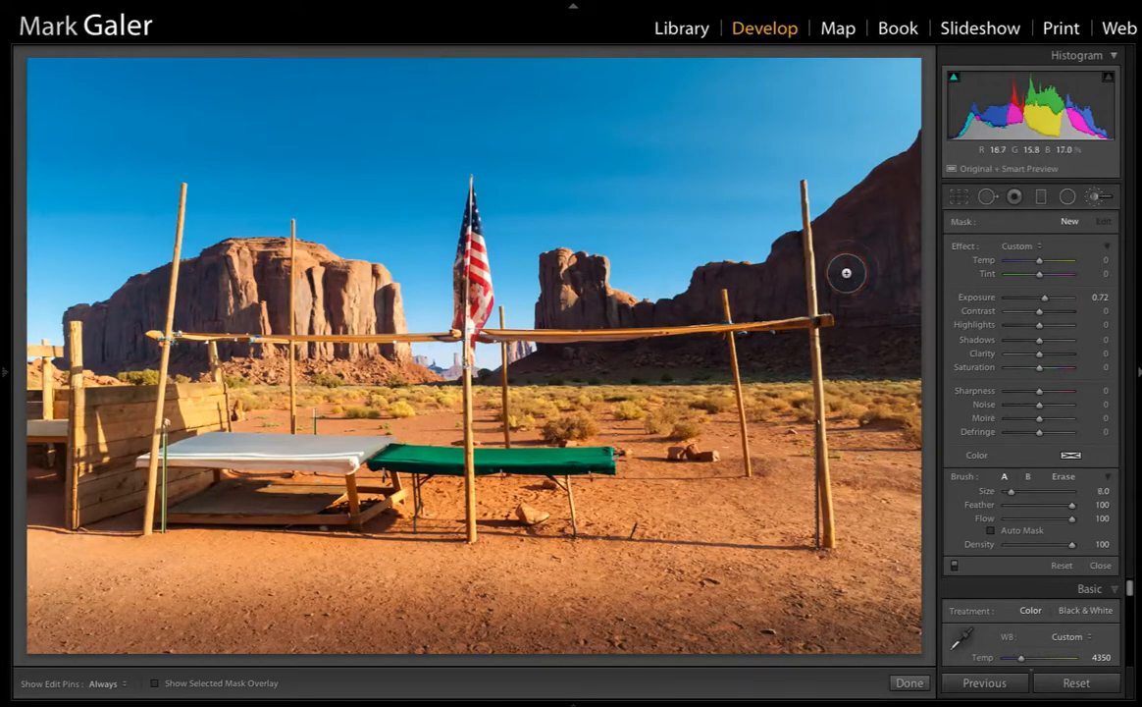
scroll(846, 272, "up", 5)
scroll(846, 273, "up", 7)
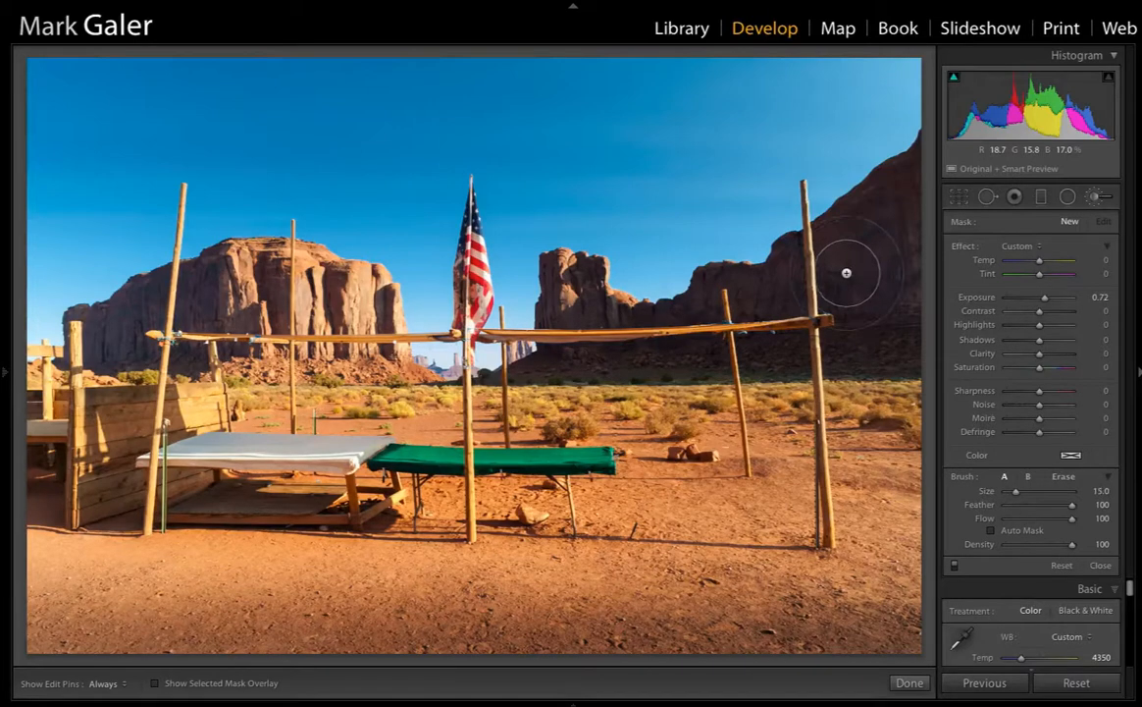
mouse_move(849, 270)
left_mouse_down()
mouse_move(902, 203)
mouse_move(854, 267)
mouse_move(847, 296)
mouse_move(864, 341)
mouse_move(846, 348)
mouse_move(804, 320)
mouse_move(779, 280)
mouse_move(747, 303)
mouse_move(731, 291)
mouse_move(631, 325)
mouse_move(583, 321)
mouse_move(571, 280)
mouse_move(562, 338)
mouse_move(540, 360)
mouse_move(894, 355)
mouse_move(922, 345)
mouse_move(871, 347)
mouse_move(917, 343)
left_mouse_up()
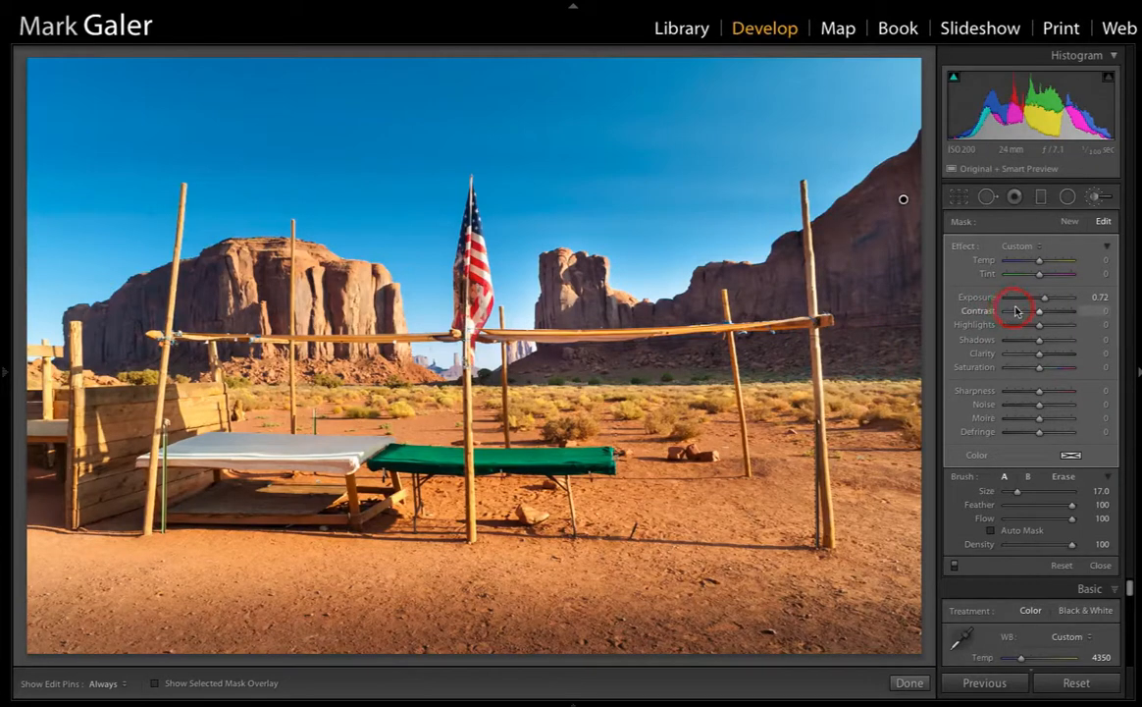
- Lower the brushed cliff's exposure to 0.37 and inspect the adjustment at its pin
left_click_drag(1046, 302, 1042, 305)
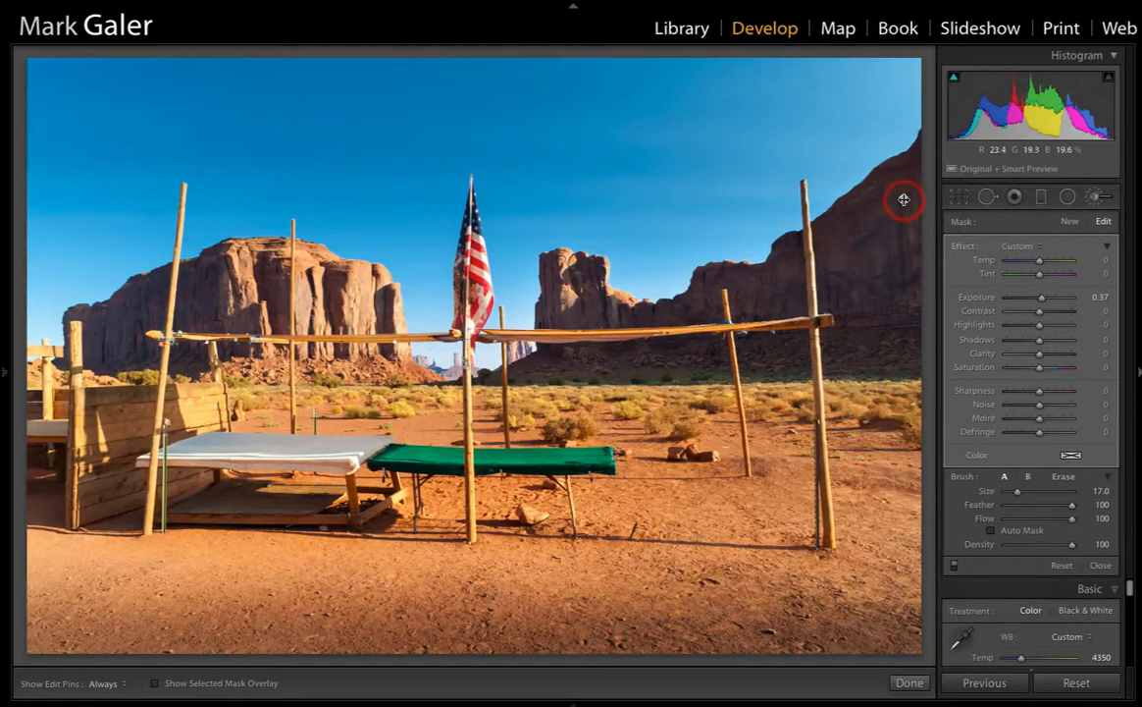
left_click(904, 200)
mouse_move(904, 199)
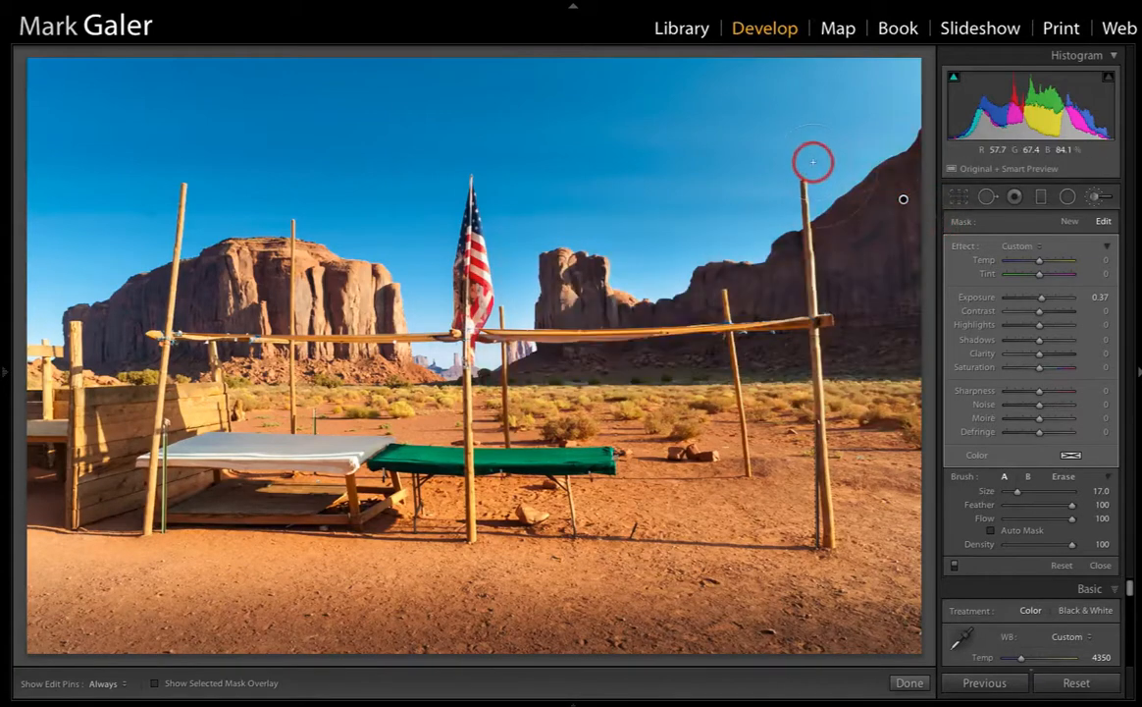
- Erase the brush adjustment from the sky along the cliff's upper edge at size 12, and return to brush A
key("alt")
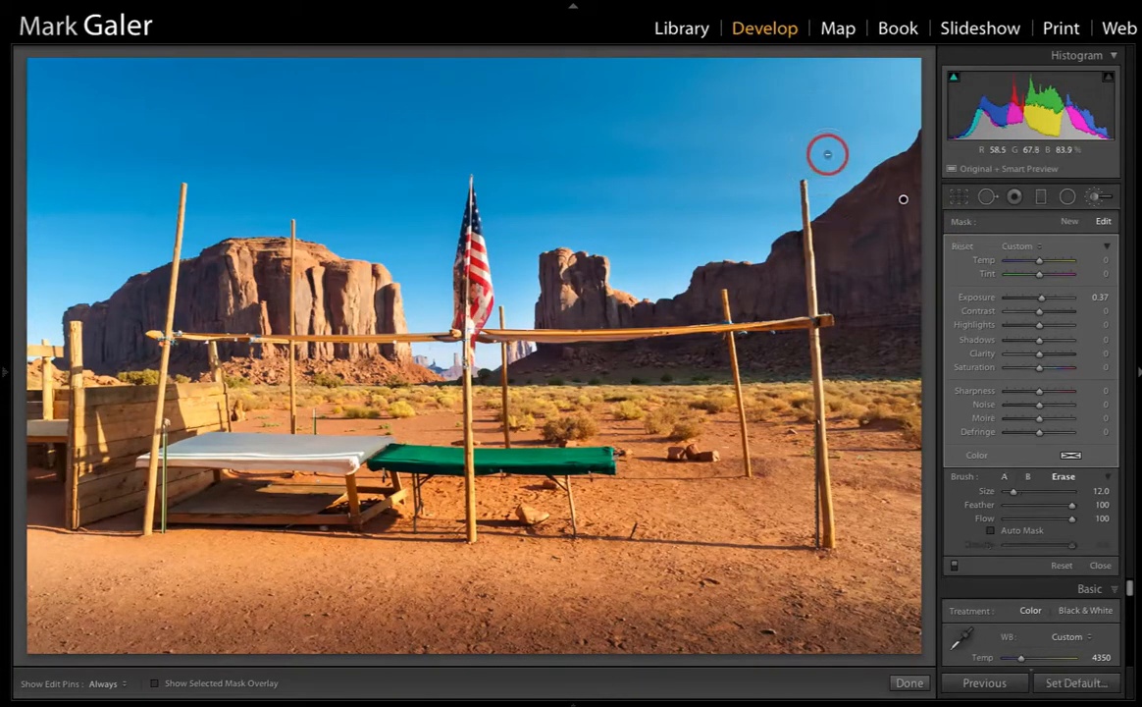
left_click_drag(871, 138, 798, 199)
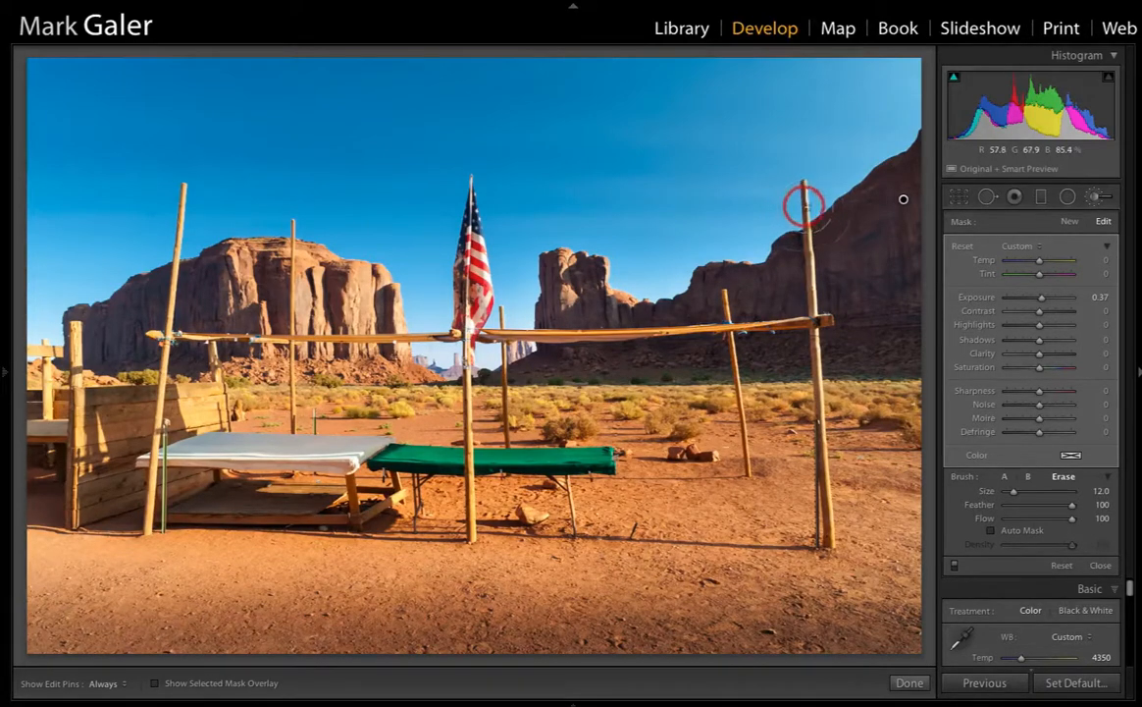
left_click(1004, 476)
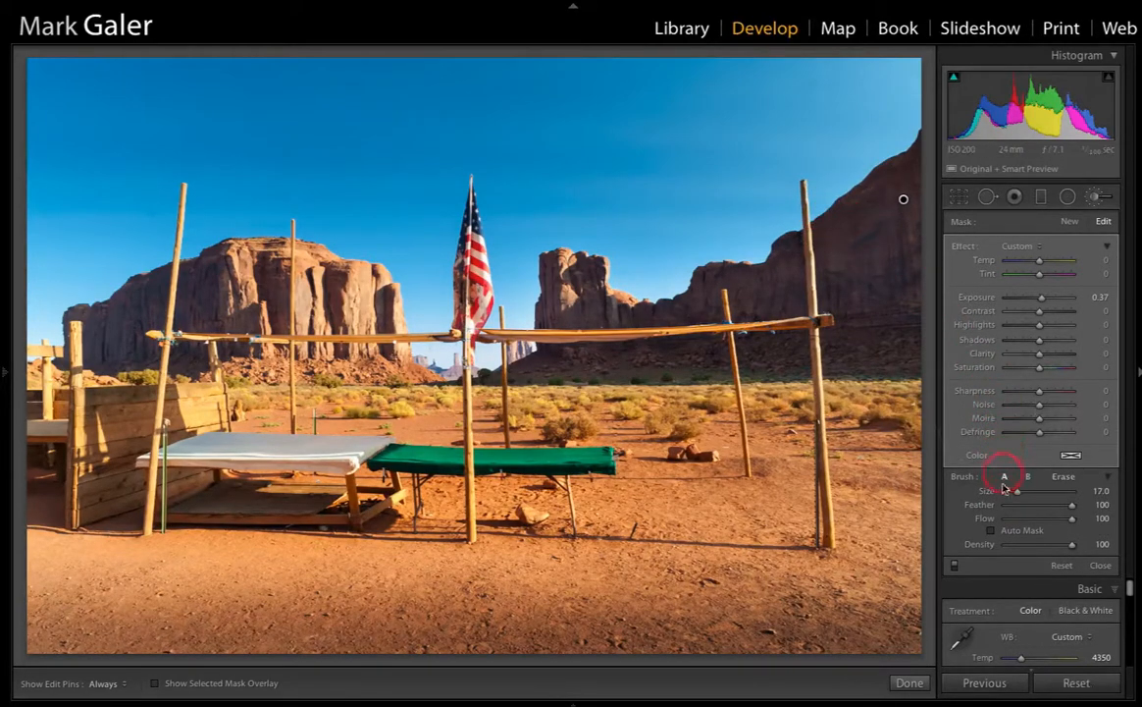
- Turn on Auto Mask for brush A and refine the cliff's exposure mask around the wooden post, erasing spill into the sky
left_click(990, 534)
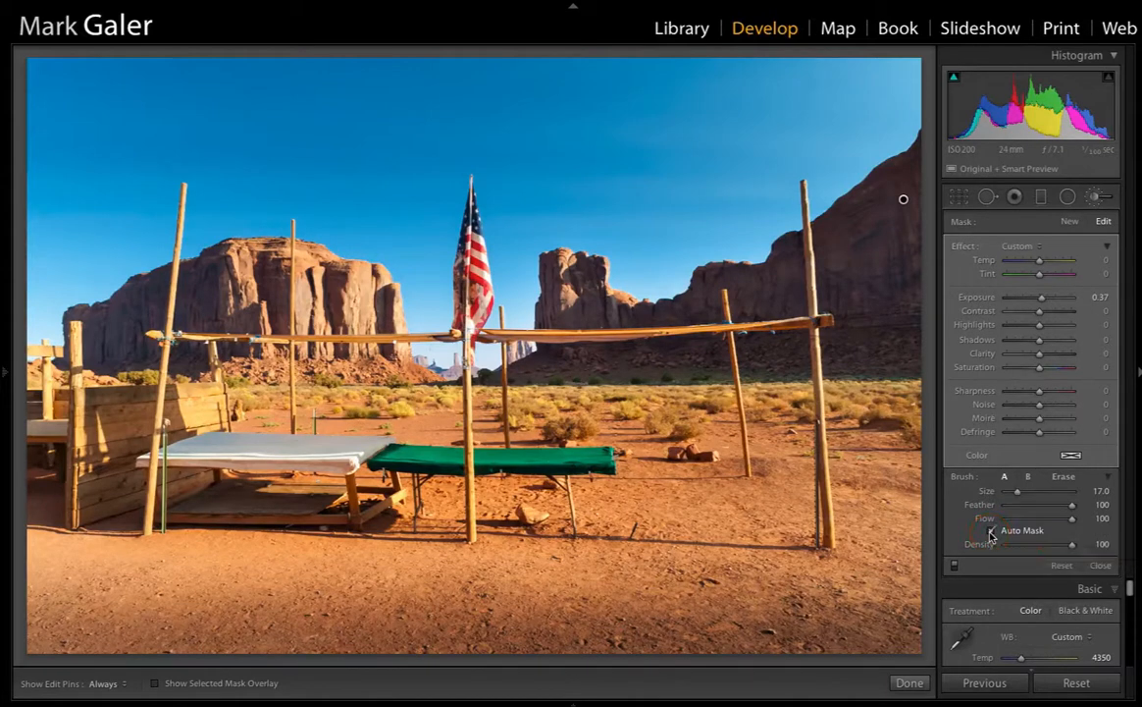
left_click_drag(865, 341, 845, 327)
key("alt")
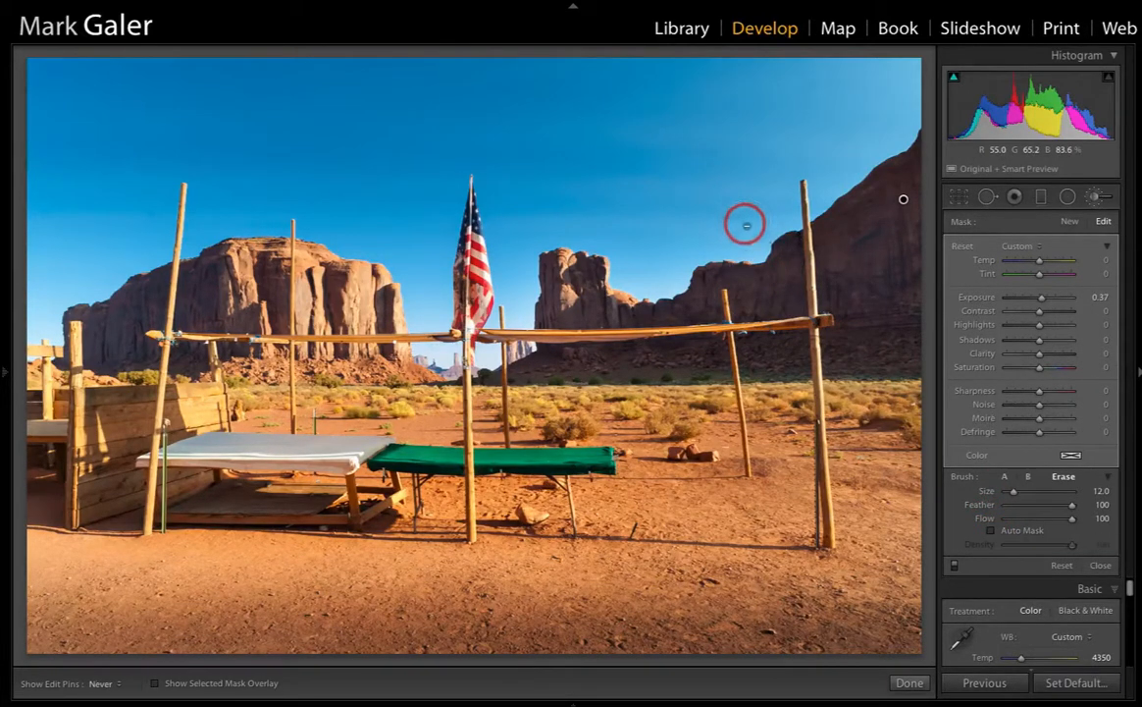
key("h")
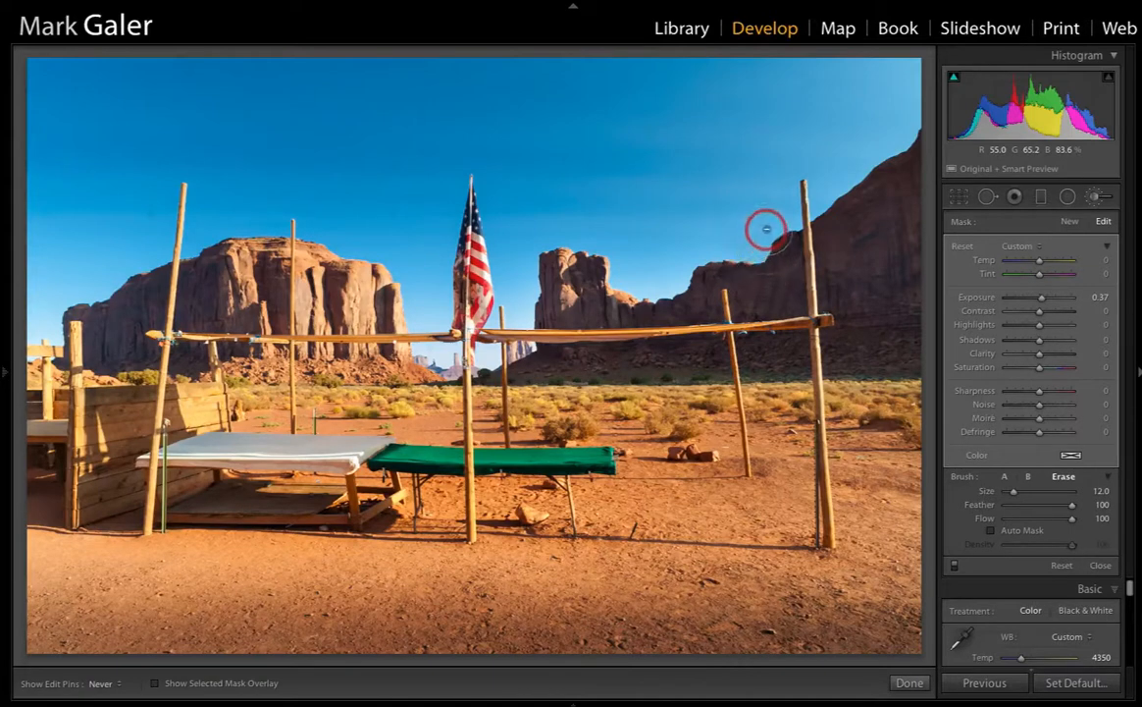
mouse_move(790, 207)
left_mouse_down()
mouse_move(789, 179)
mouse_move(805, 165)
mouse_move(819, 202)
mouse_move(911, 126)
mouse_move(857, 158)
mouse_move(813, 158)
mouse_move(771, 199)
mouse_move(753, 242)
mouse_move(682, 263)
mouse_move(671, 285)
mouse_move(619, 278)
mouse_move(576, 237)
mouse_move(538, 242)
mouse_move(788, 241)
left_mouse_up()
left_click_drag(860, 262, 903, 199)
mouse_move(903, 199)
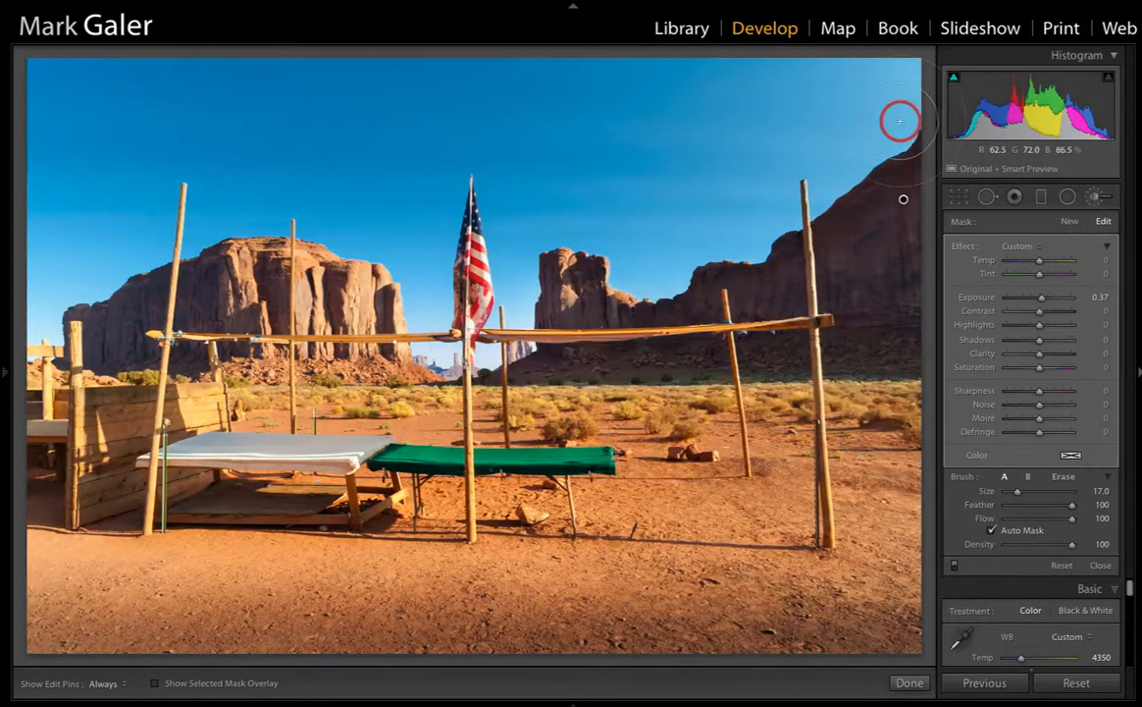
- Touch up the brushed exposure along the shadowed cliff's upper right edge with Auto Mask on, and close the Adjustment Brush
mouse_move(881, 137)
left_mouse_down()
mouse_move(856, 150)
mouse_move(884, 130)
mouse_move(875, 137)
left_mouse_up()
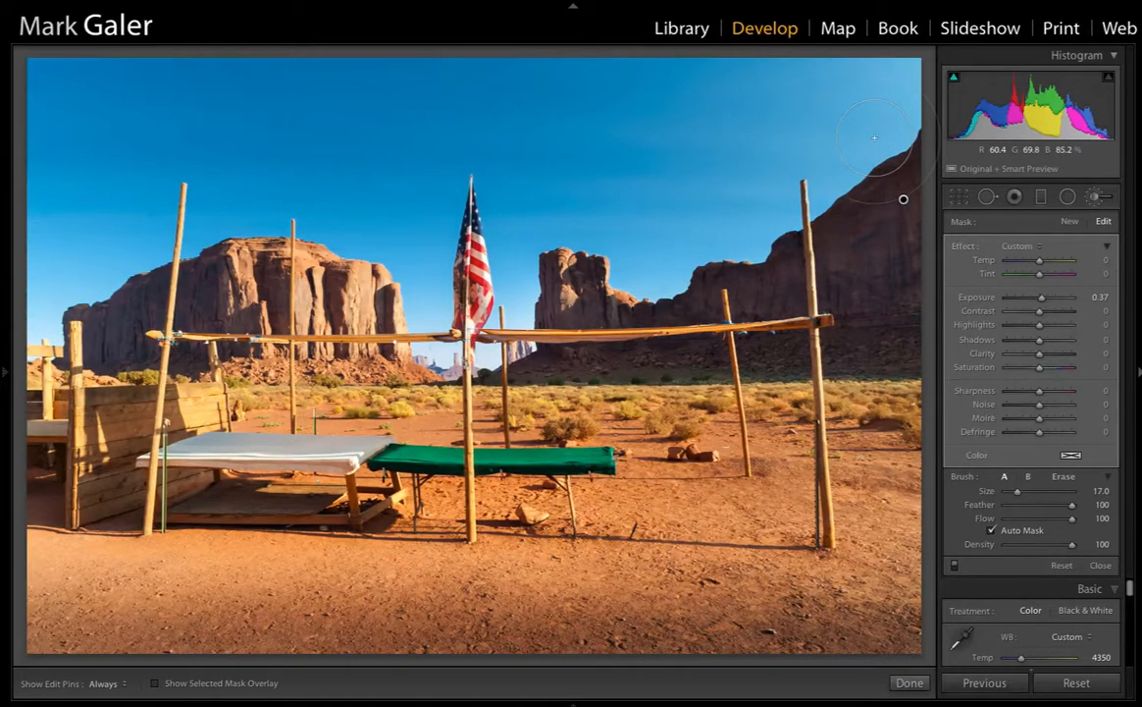
left_click_drag(931, 229, 932, 225)
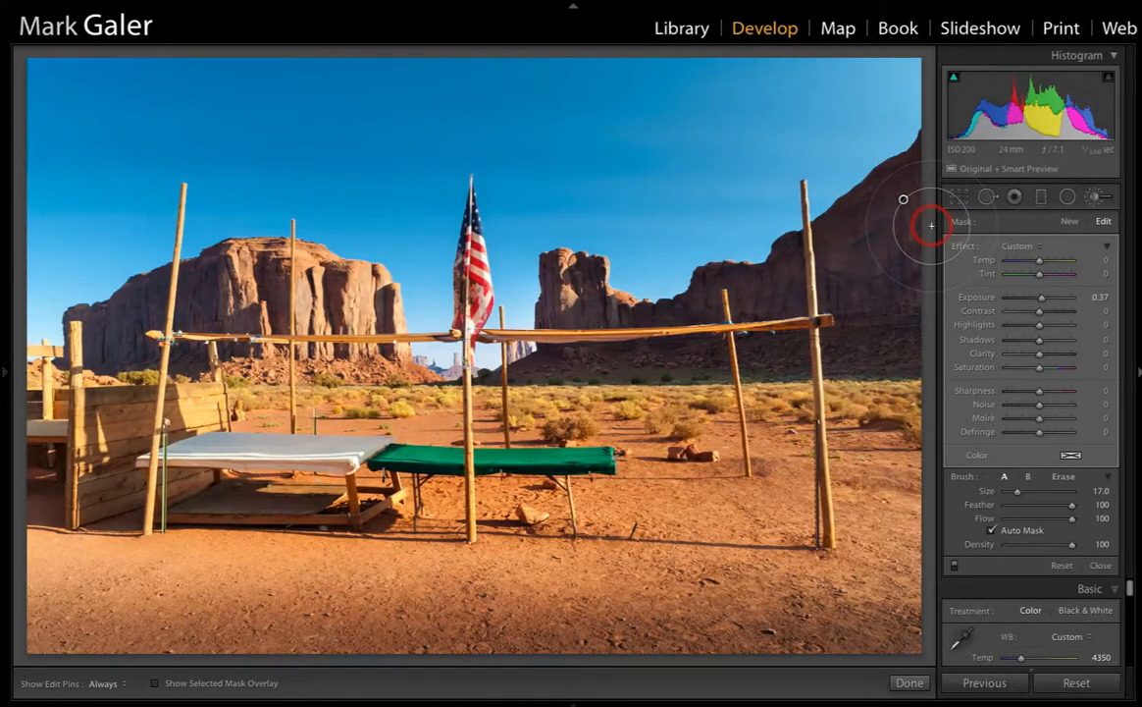
left_click_drag(1034, 213, 1094, 209)
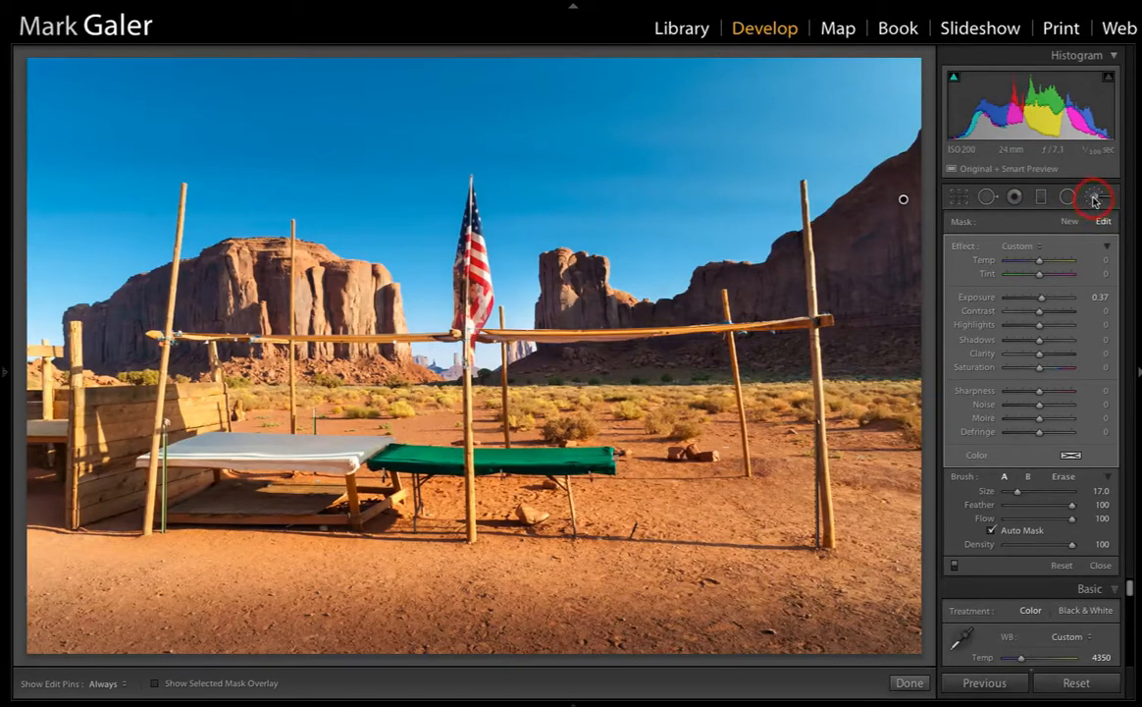
left_click(1094, 199)
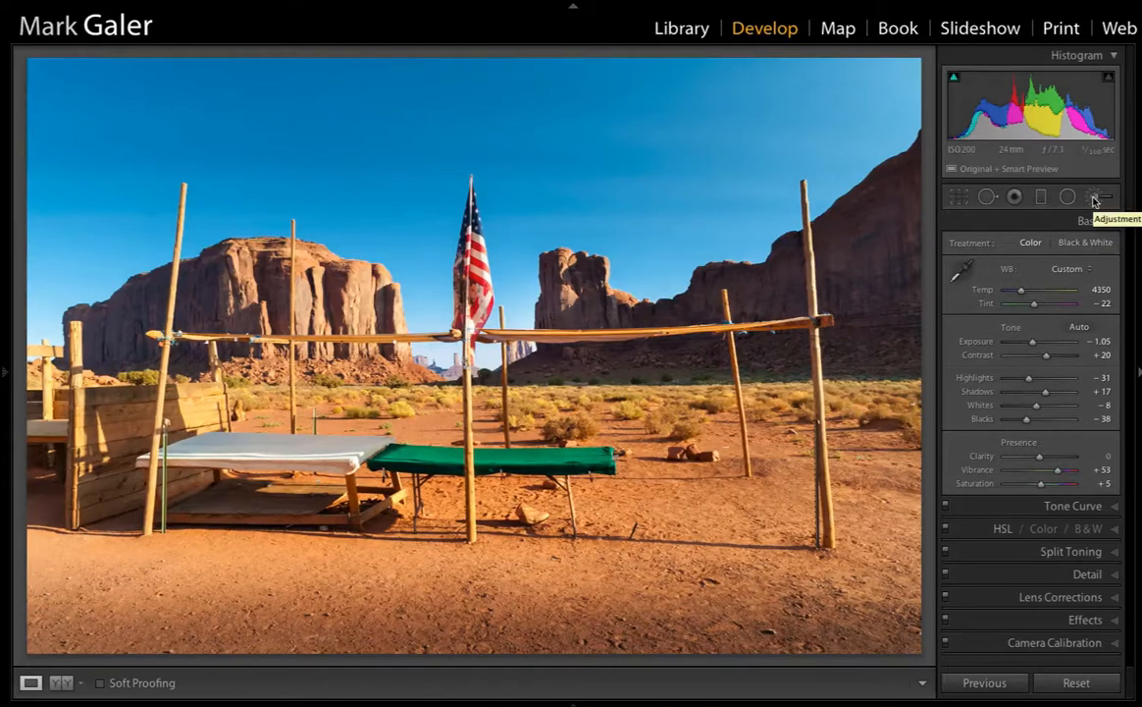
- Add a Color Priority post-crop vignette with Amount −20 and Highlights 49
left_click(1053, 625)
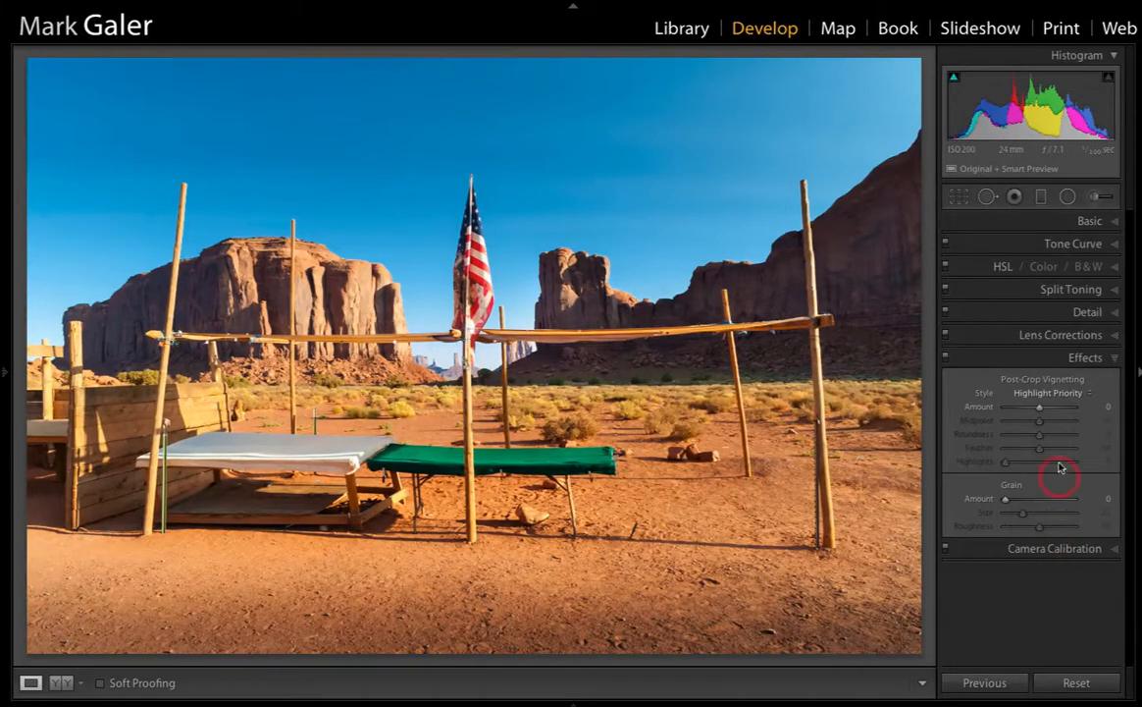
left_click(1075, 395)
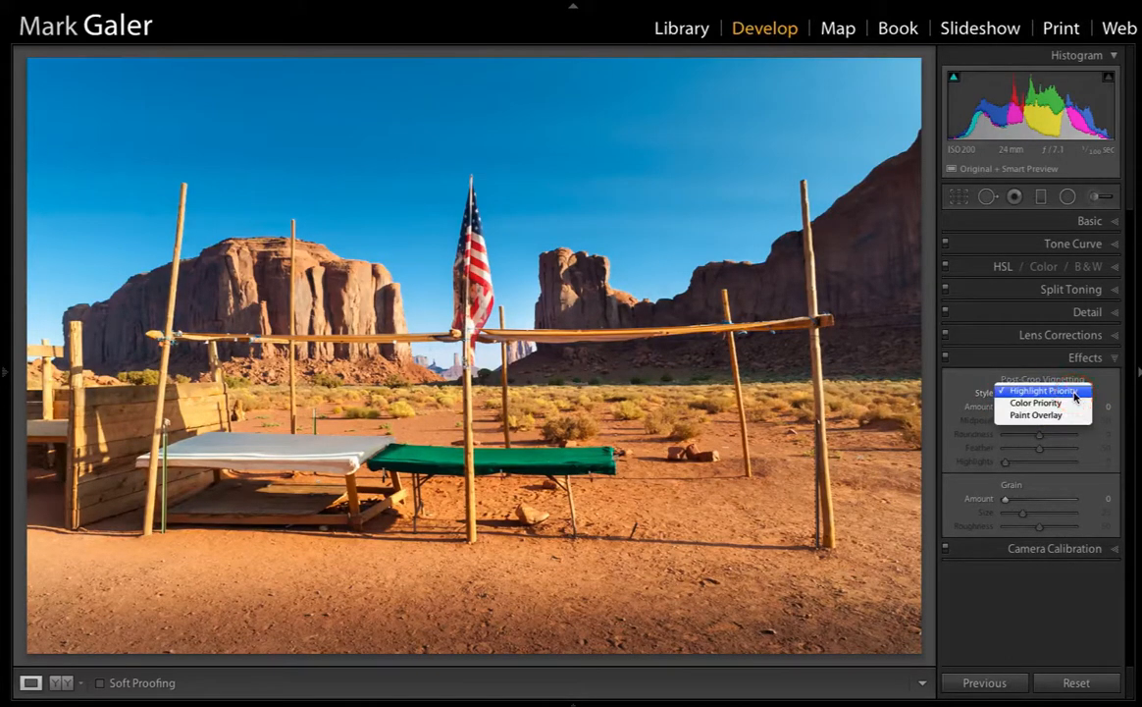
left_click(1073, 402)
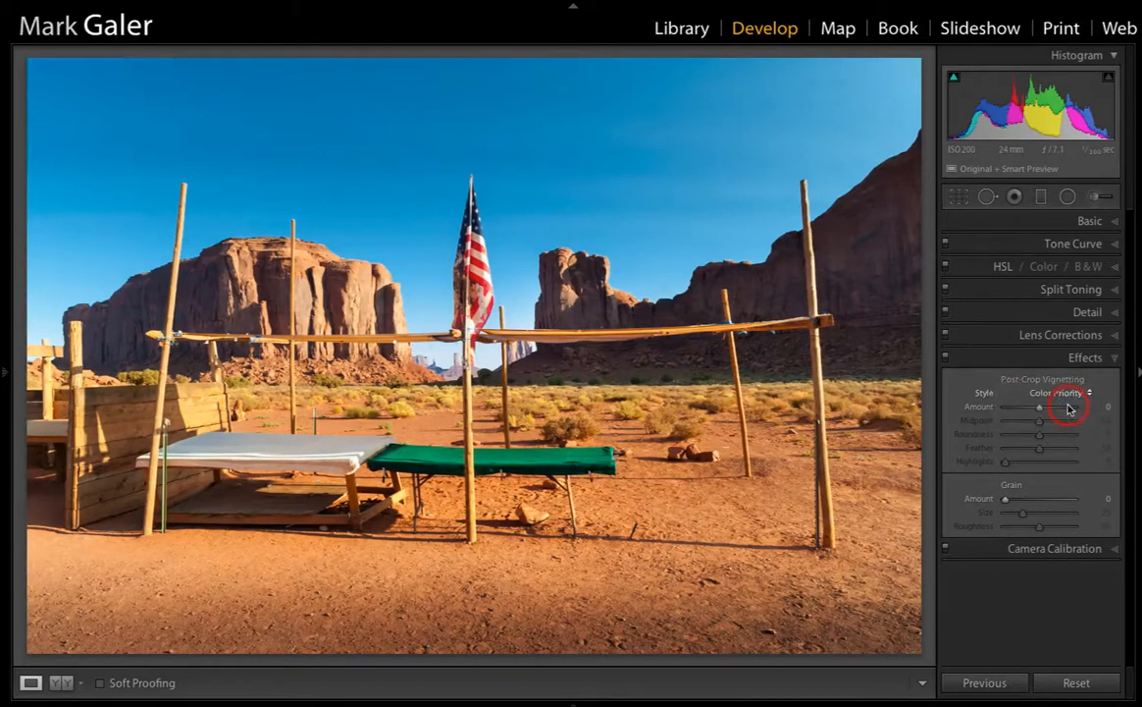
left_click(1042, 407)
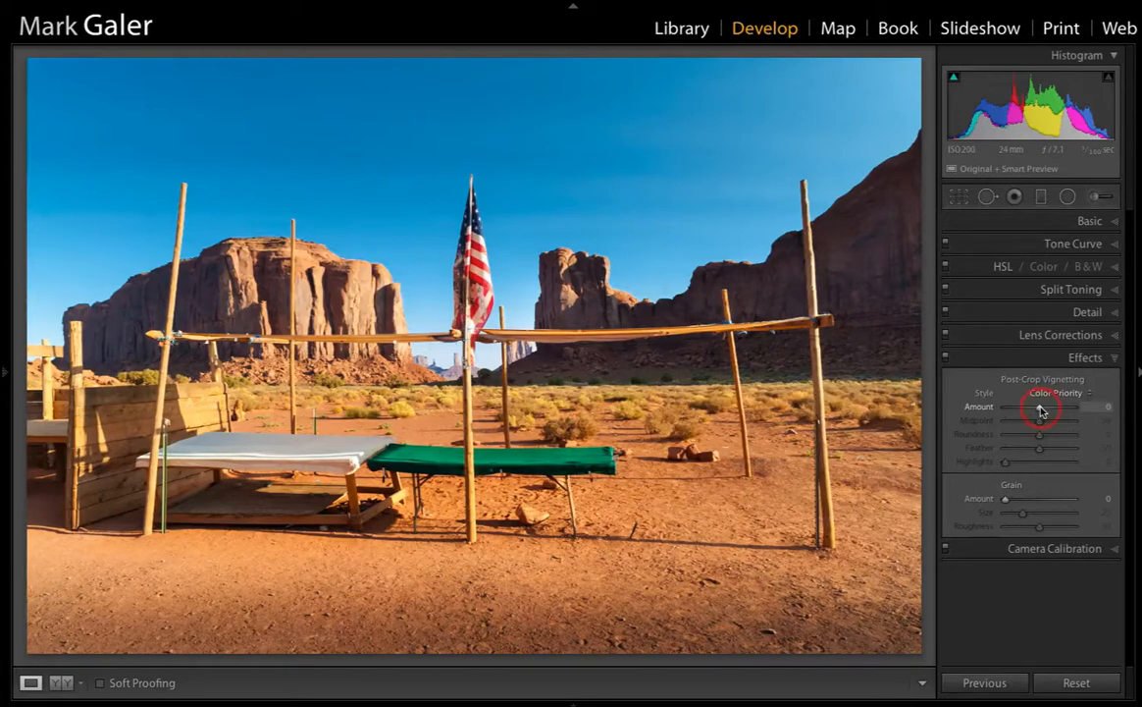
left_click_drag(1041, 409, 1033, 410)
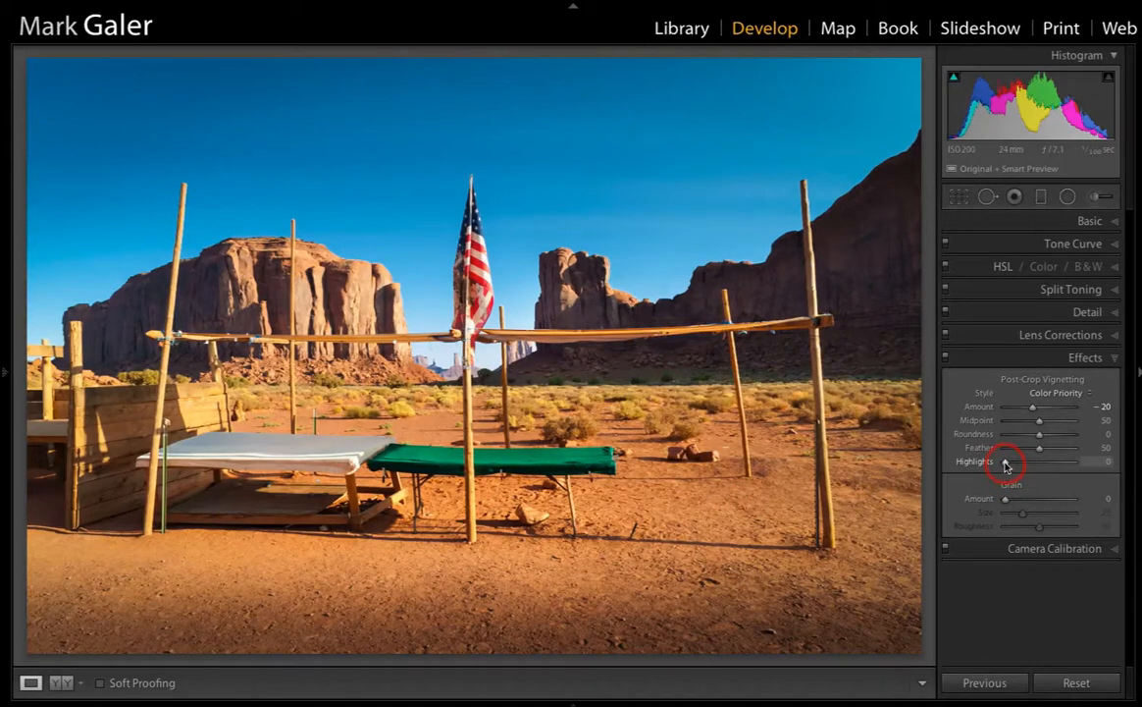
left_click_drag(1006, 465, 1032, 474)
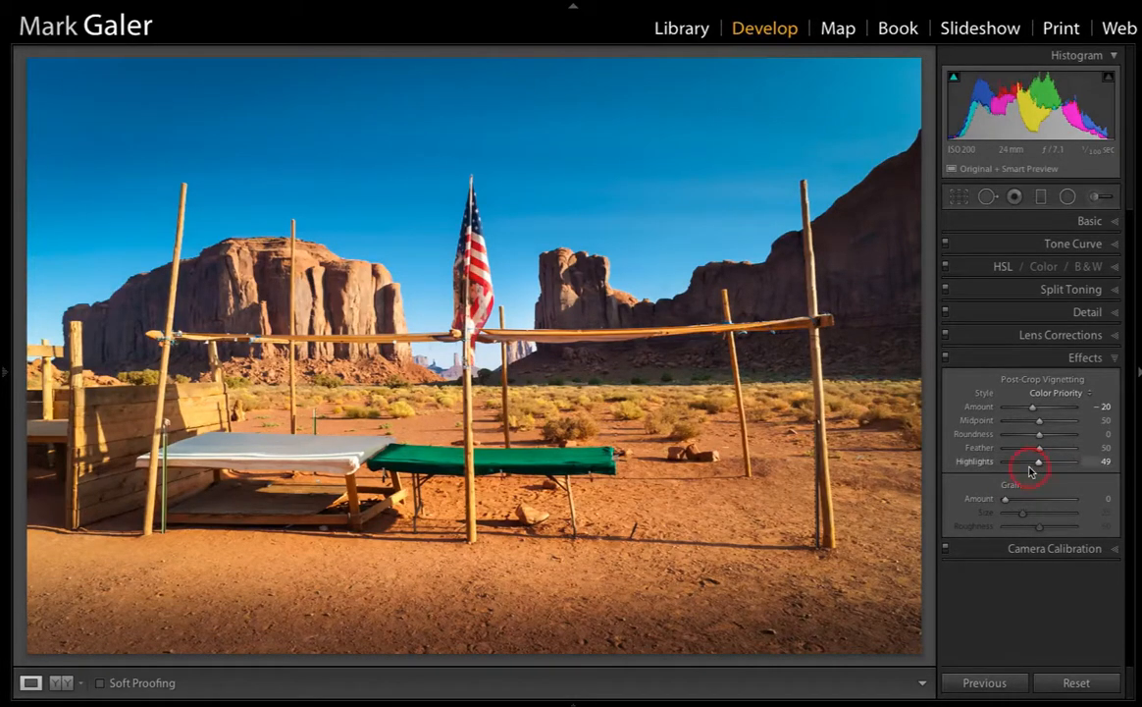
- Start Spot Removal in Heal mode with Visualize Spots on, and tune the threshold so dust marks stand out in the sky
left_click(1003, 223)
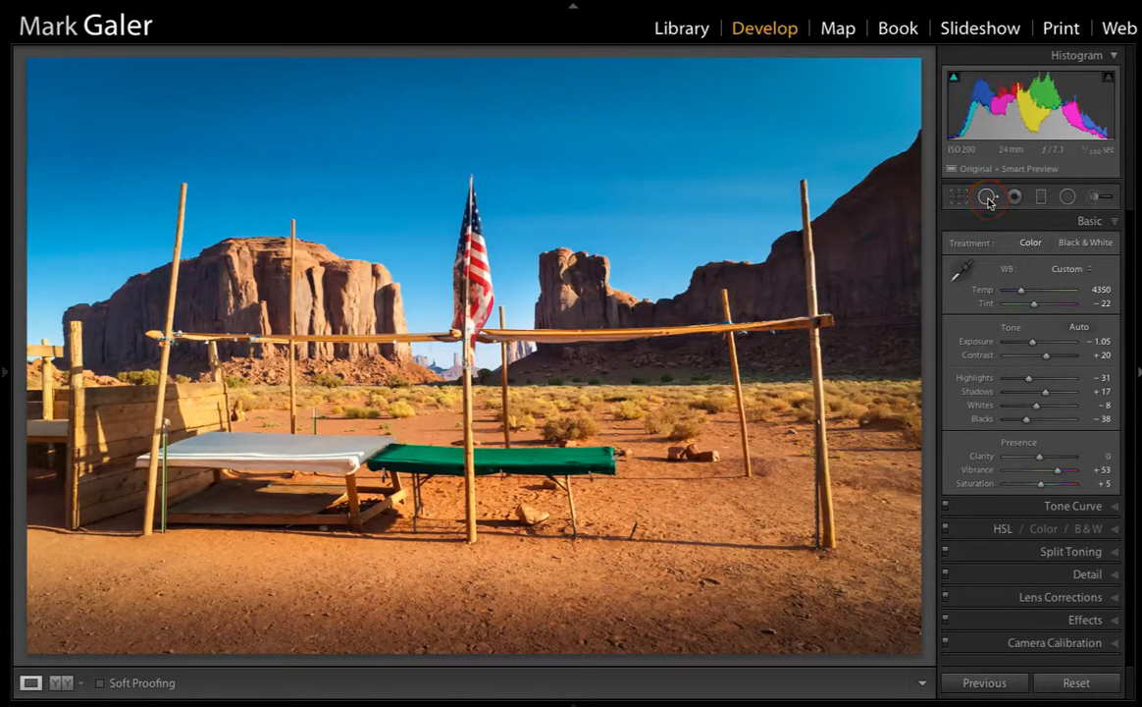
left_click(988, 198)
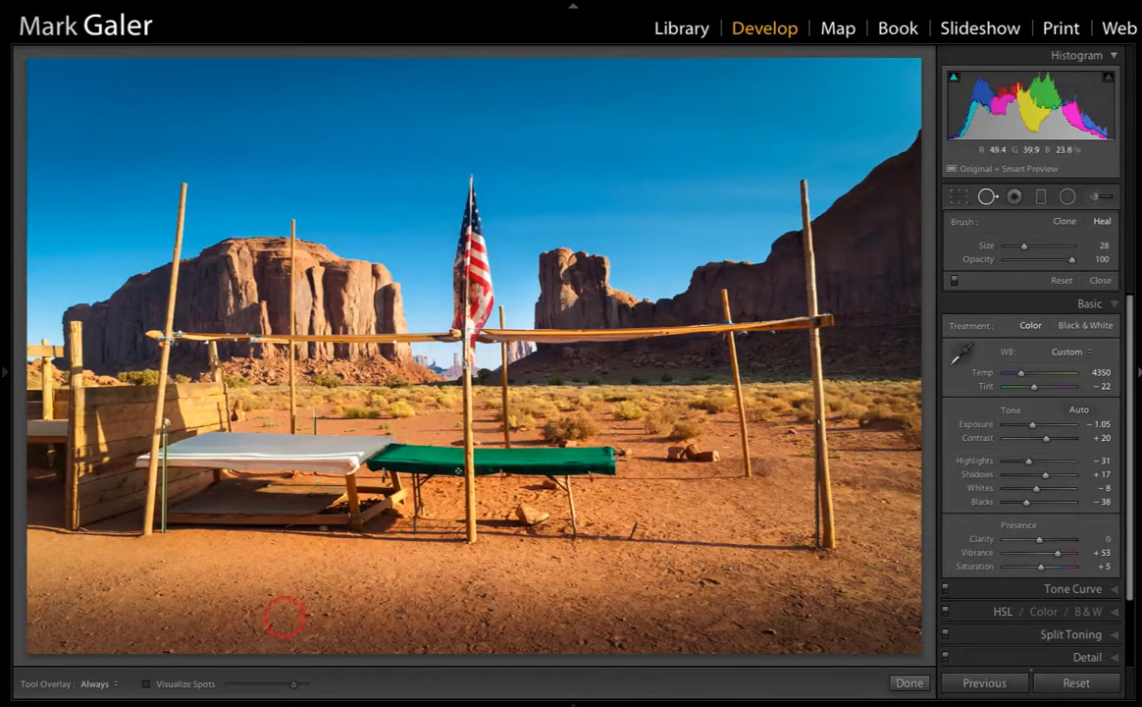
left_click(146, 686)
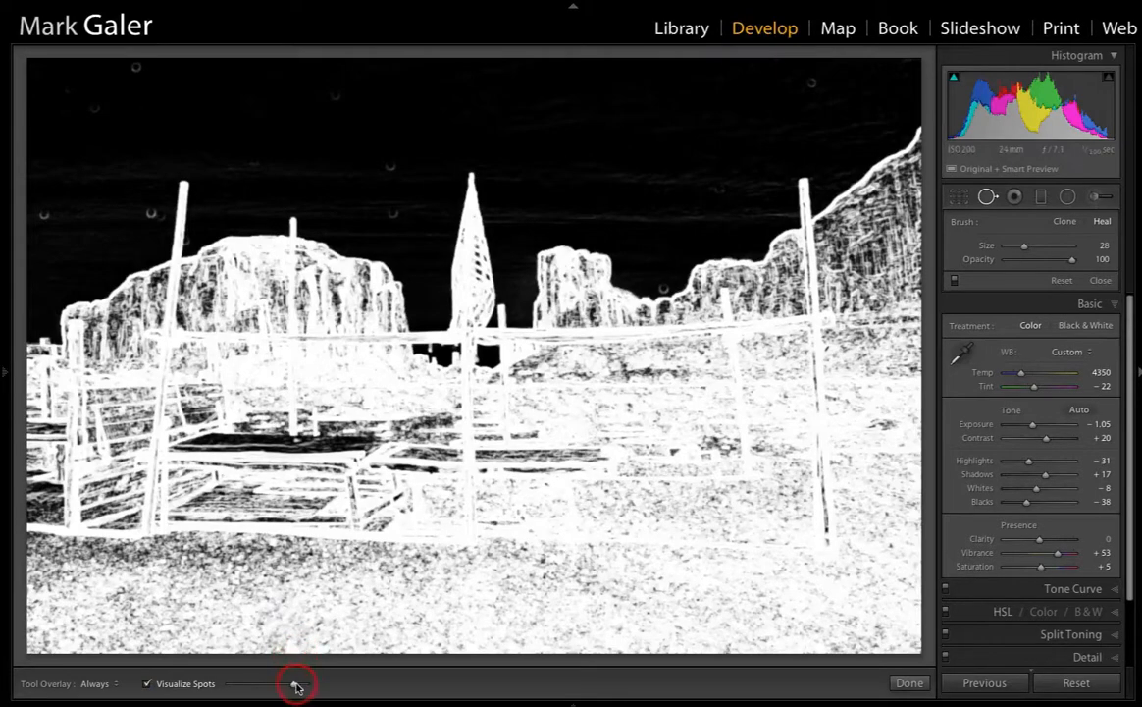
mouse_move(284, 686)
left_mouse_down()
mouse_move(271, 687)
mouse_move(294, 686)
left_mouse_up()
left_click_drag(301, 686, 305, 686)
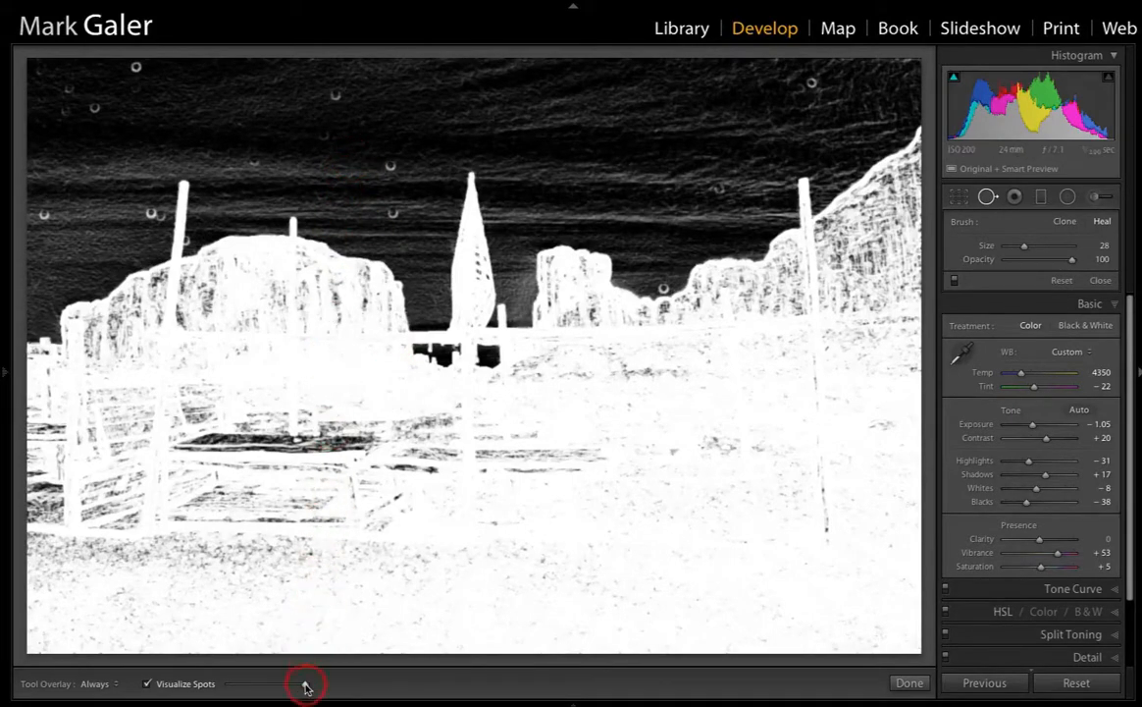
left_click_drag(299, 687, 295, 687)
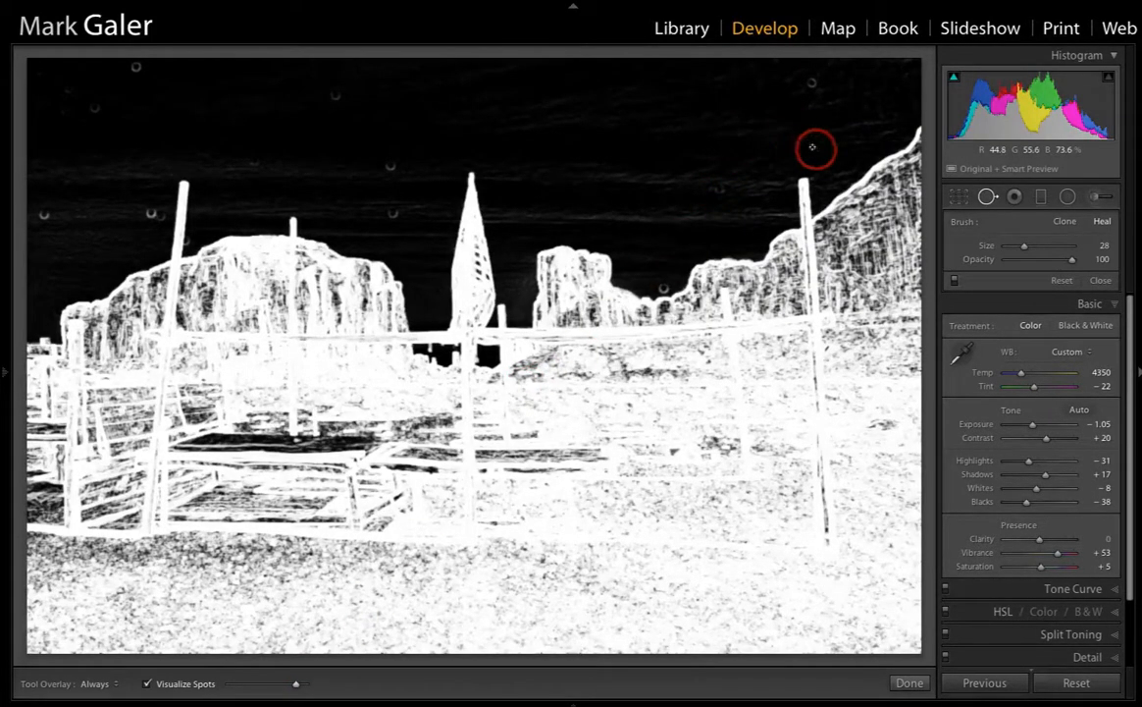
- Enlarge the healing brush to size 66 and heal five dust spots in the sky, from the far right to left of the flag
scroll(799, 142, "up", 5)
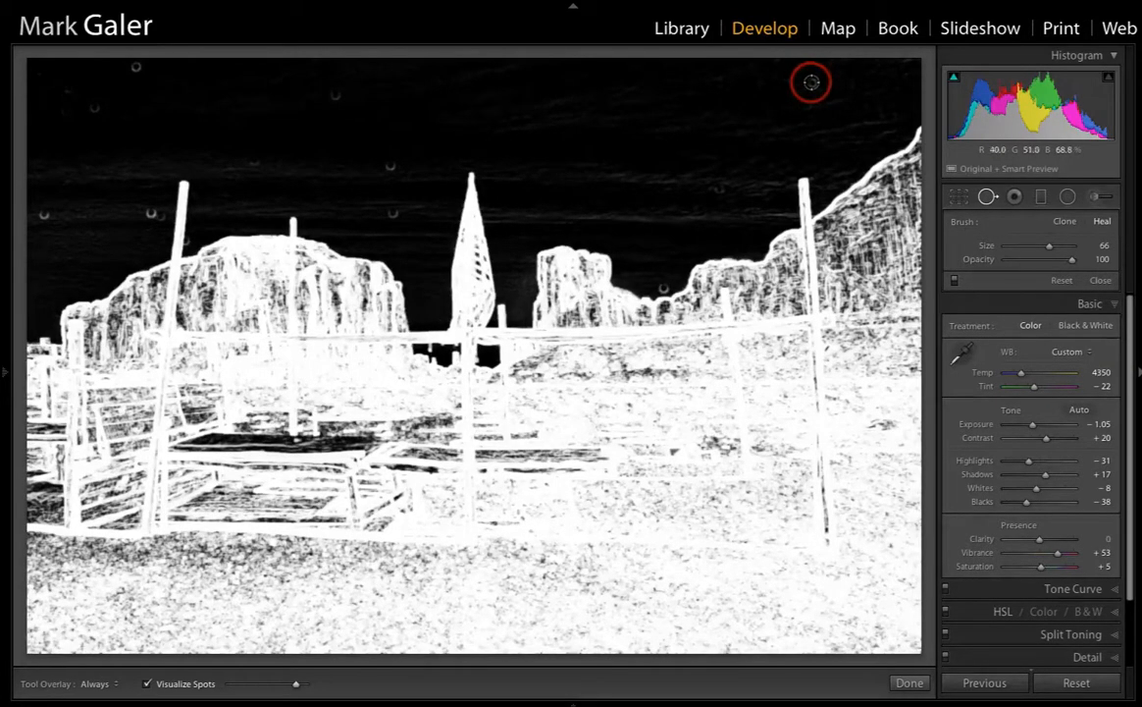
left_click(811, 83)
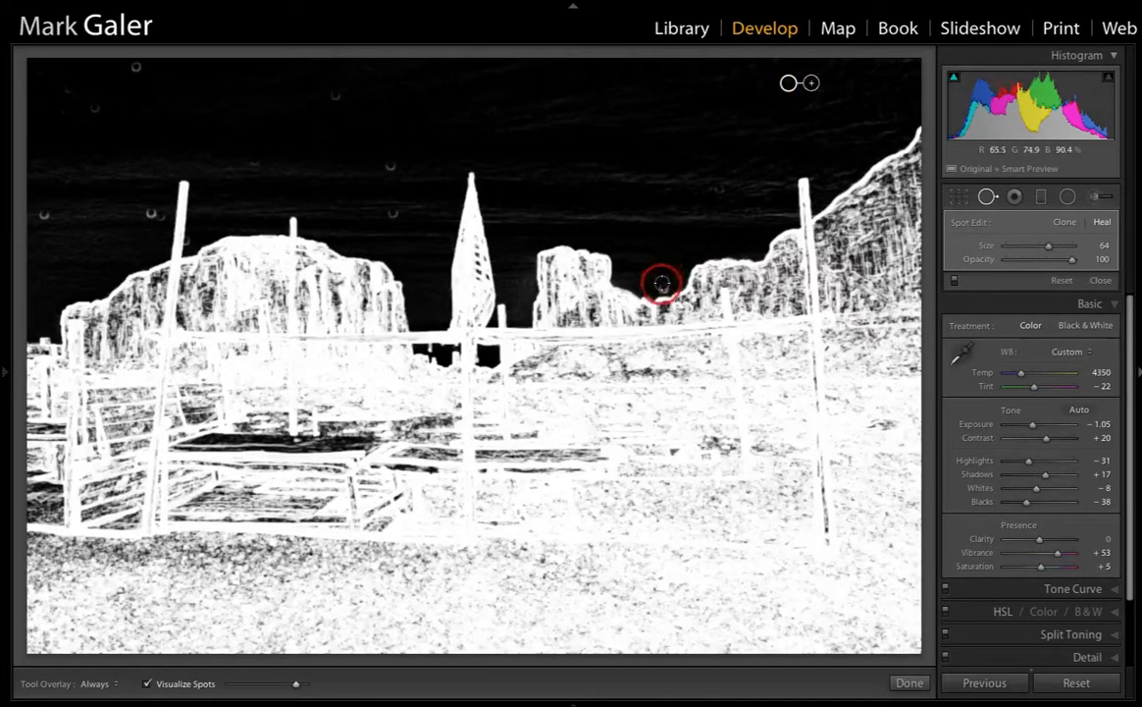
left_click(663, 287)
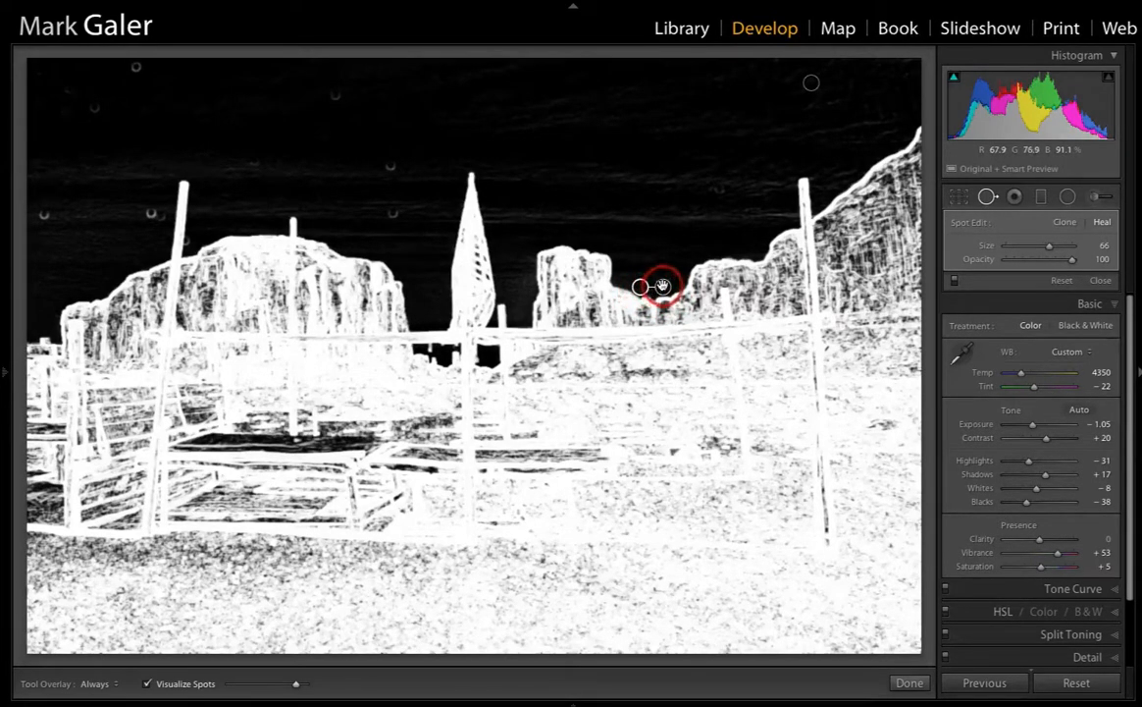
mouse_move(662, 286)
left_mouse_down()
mouse_move(640, 287)
mouse_move(644, 275)
mouse_move(638, 293)
mouse_move(589, 255)
mouse_move(393, 211)
left_mouse_up()
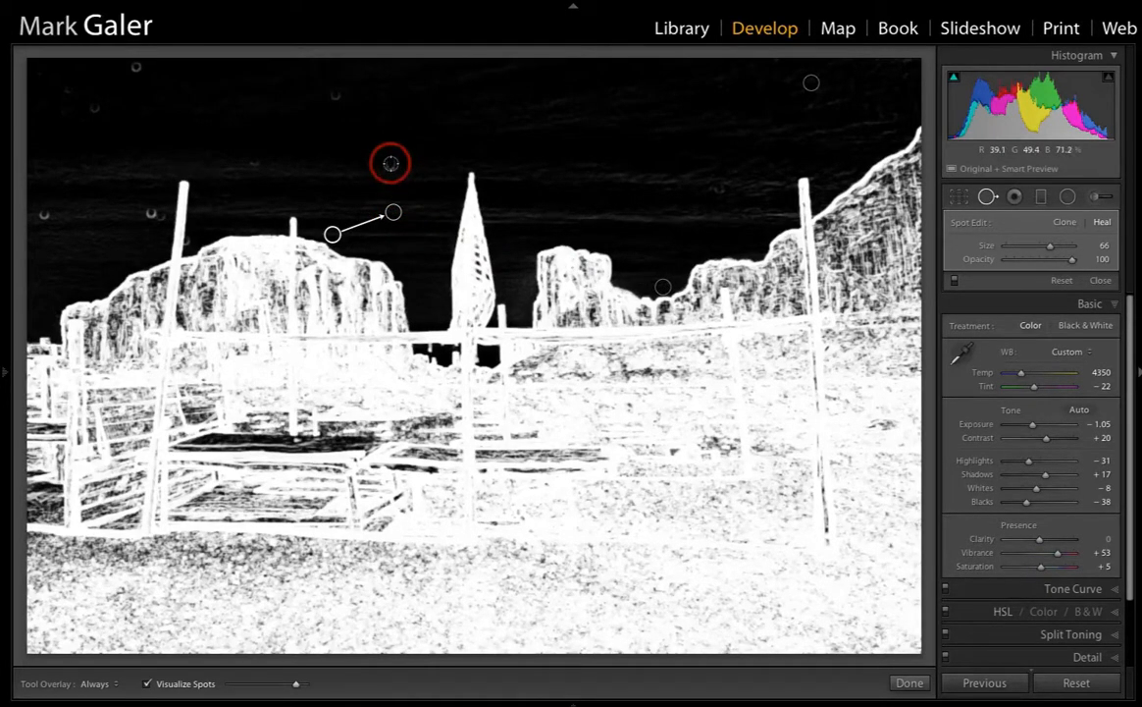
left_click(391, 164)
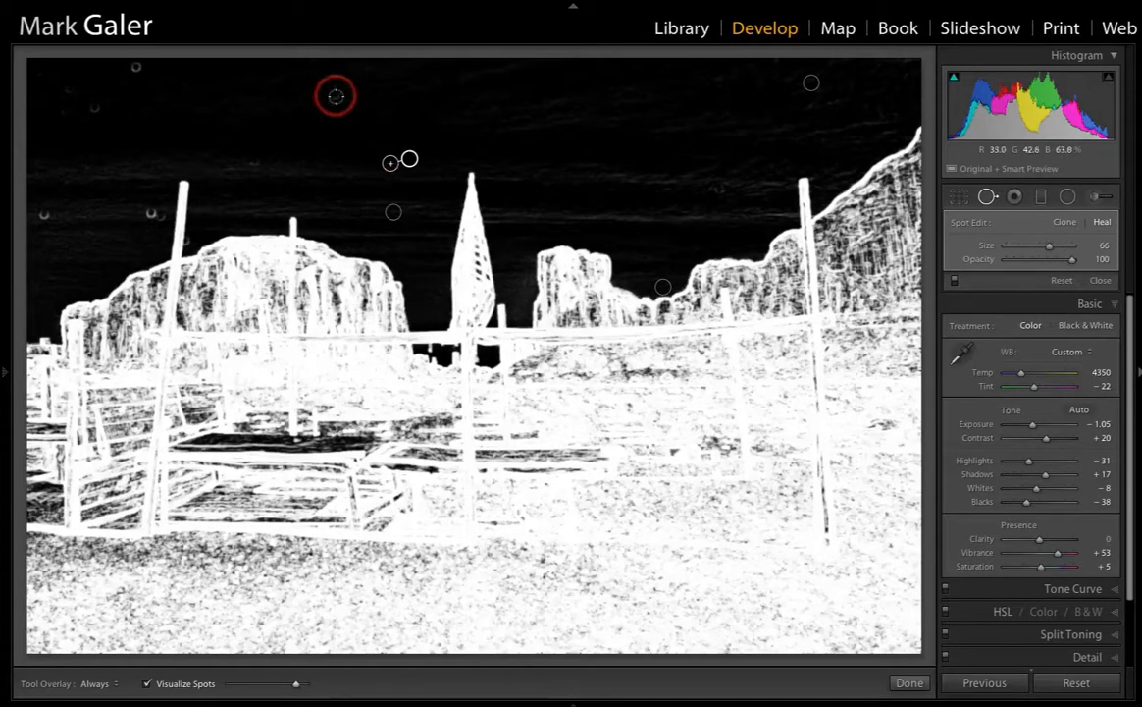
left_click(336, 95)
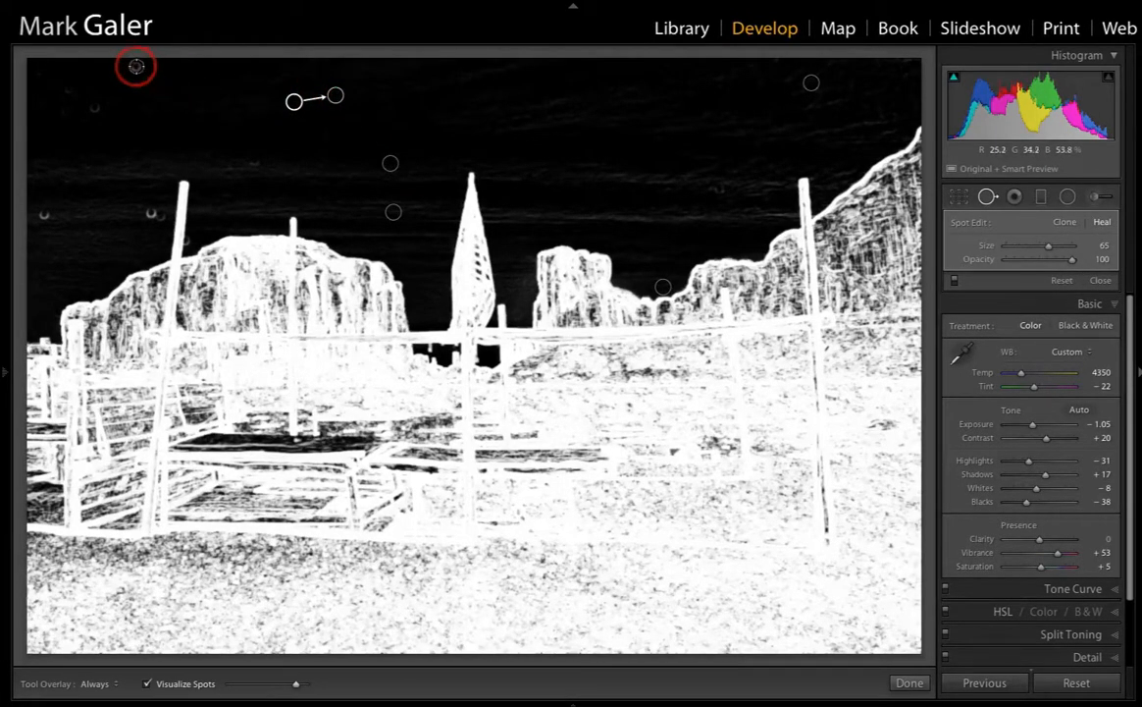
- Heal the five remaining dust spots across the left part of the sky, turn off Visualize Spots and close Spot Removal
left_click(136, 65)
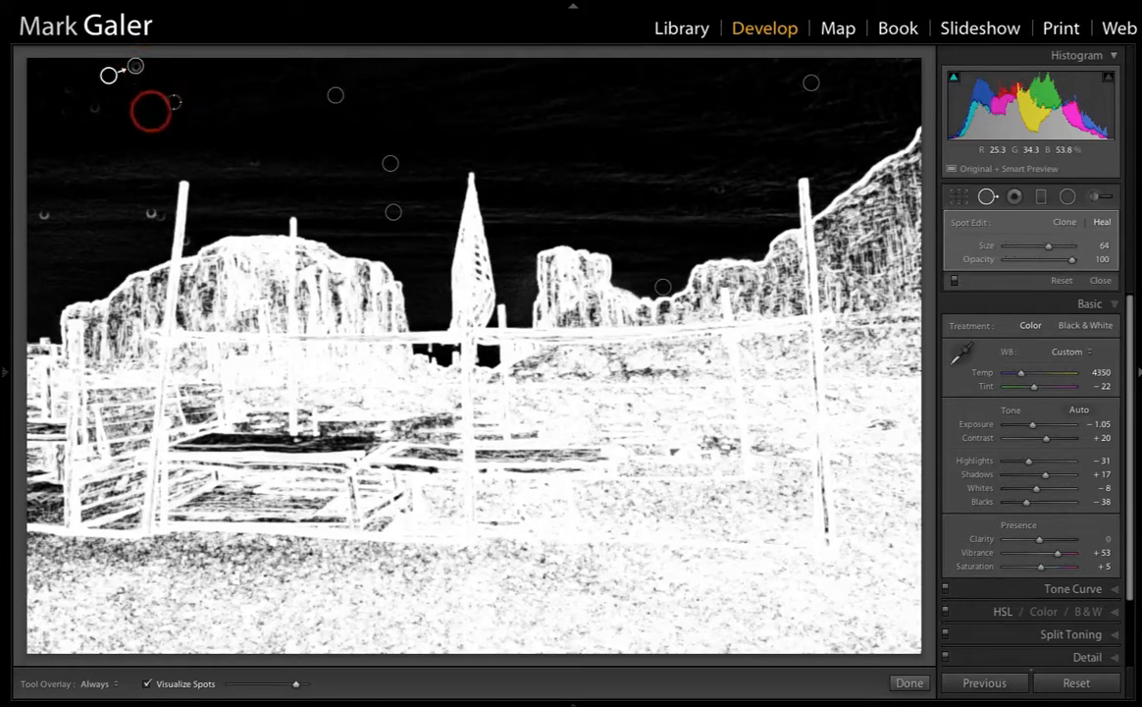
left_click(95, 108)
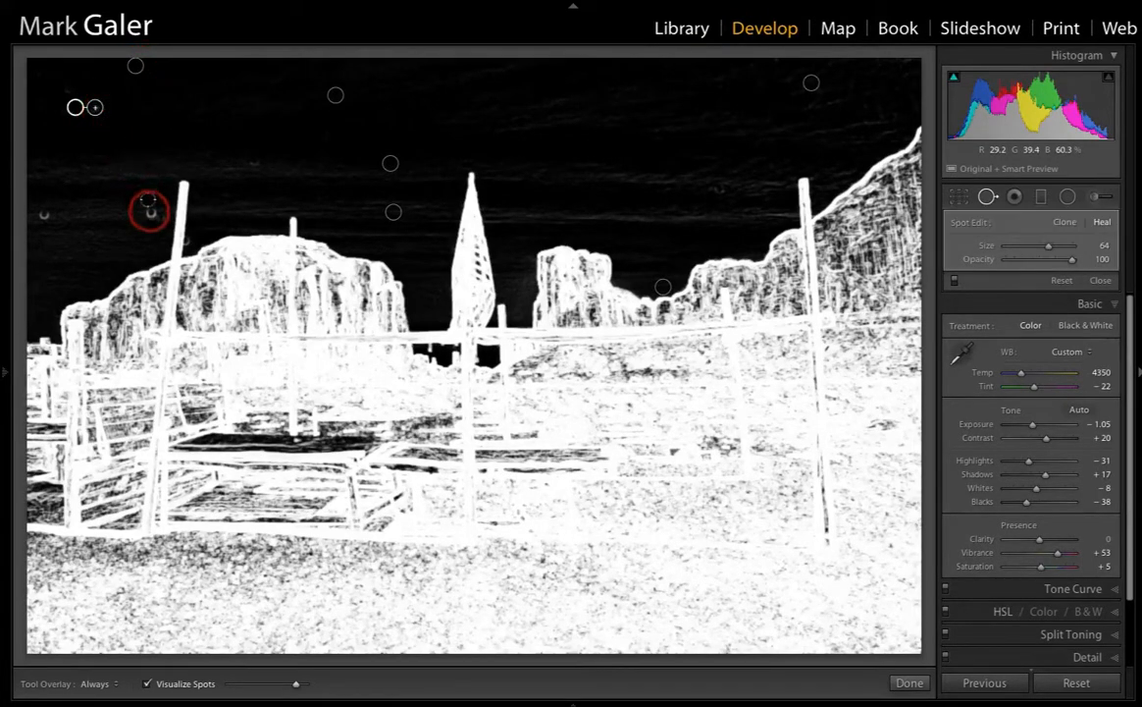
left_click(151, 215)
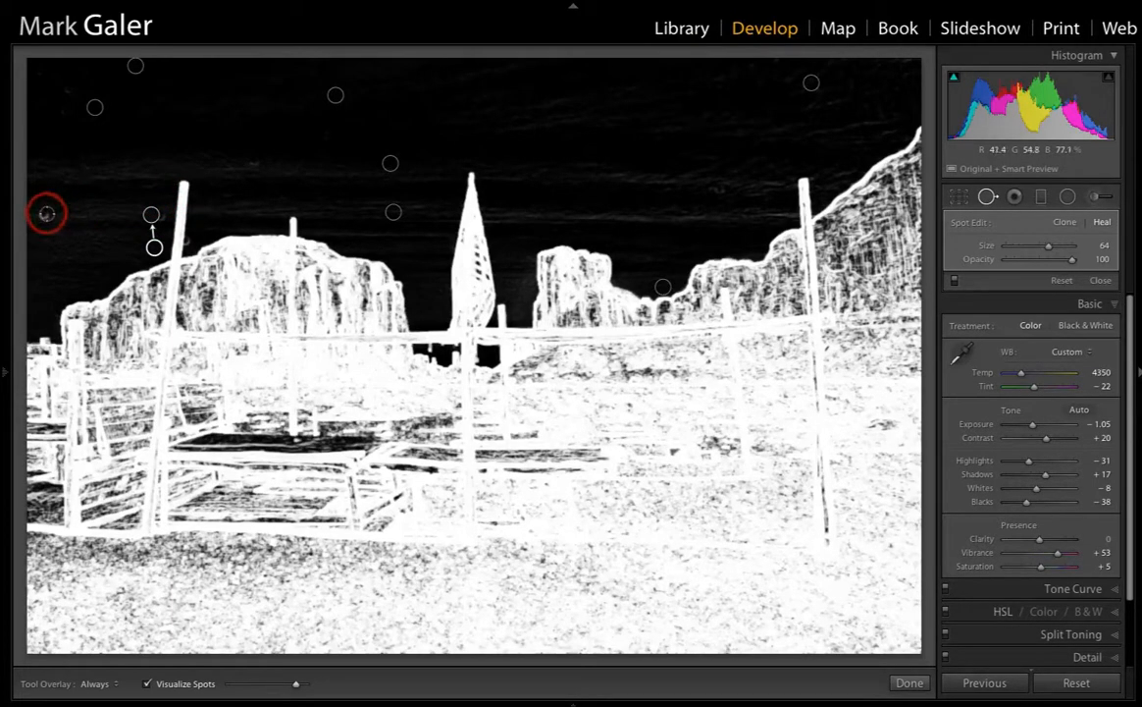
left_click(47, 214)
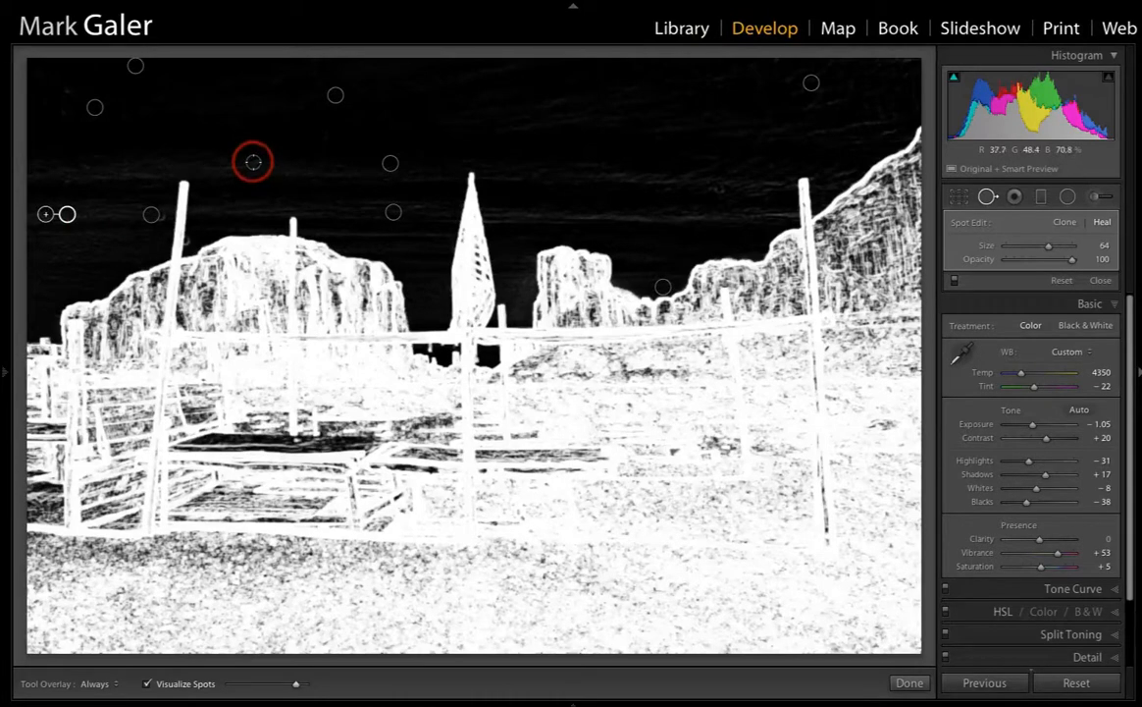
left_click(253, 162)
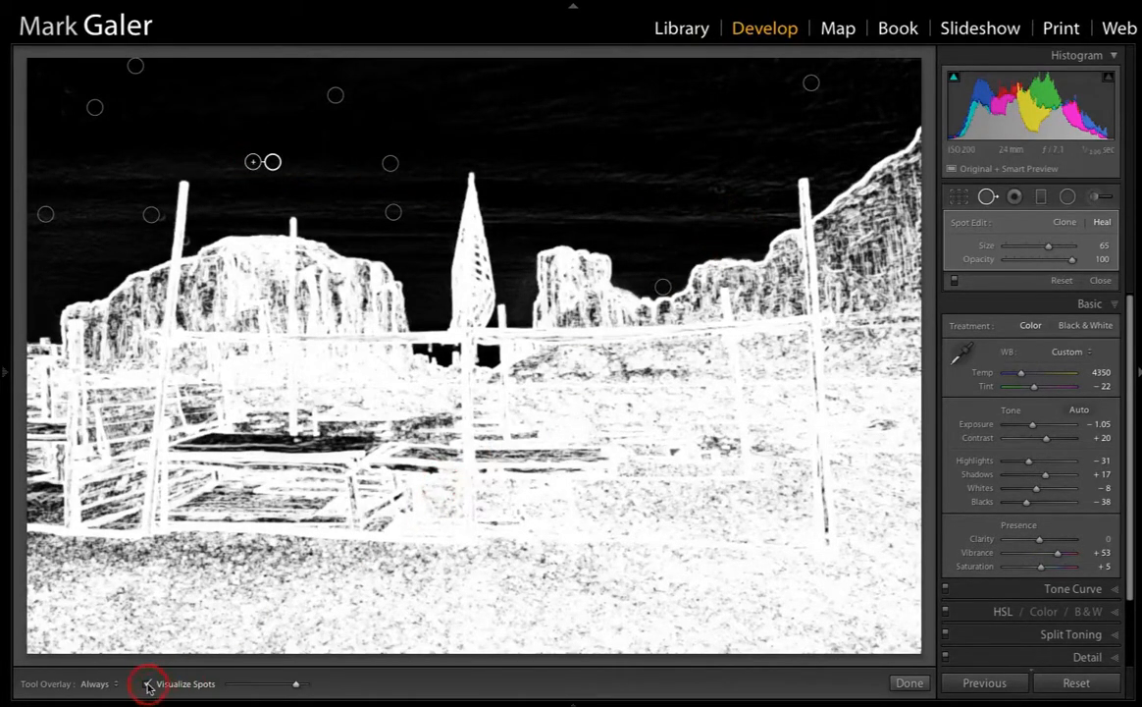
left_click(148, 685)
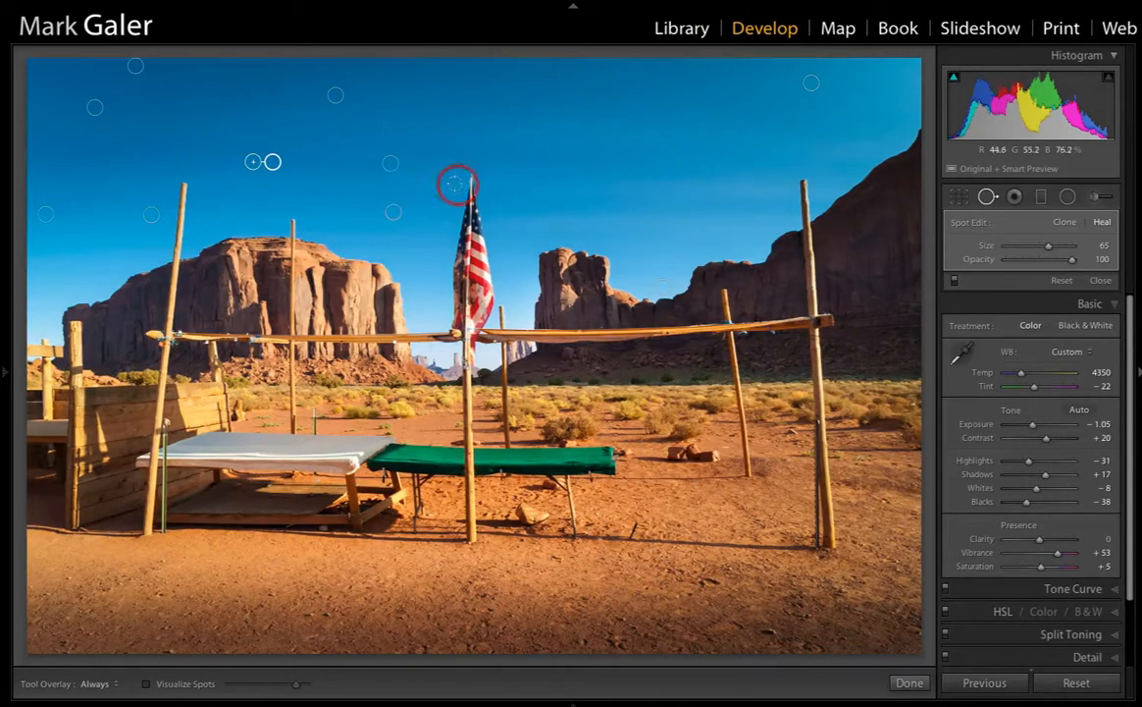
left_click(986, 198)
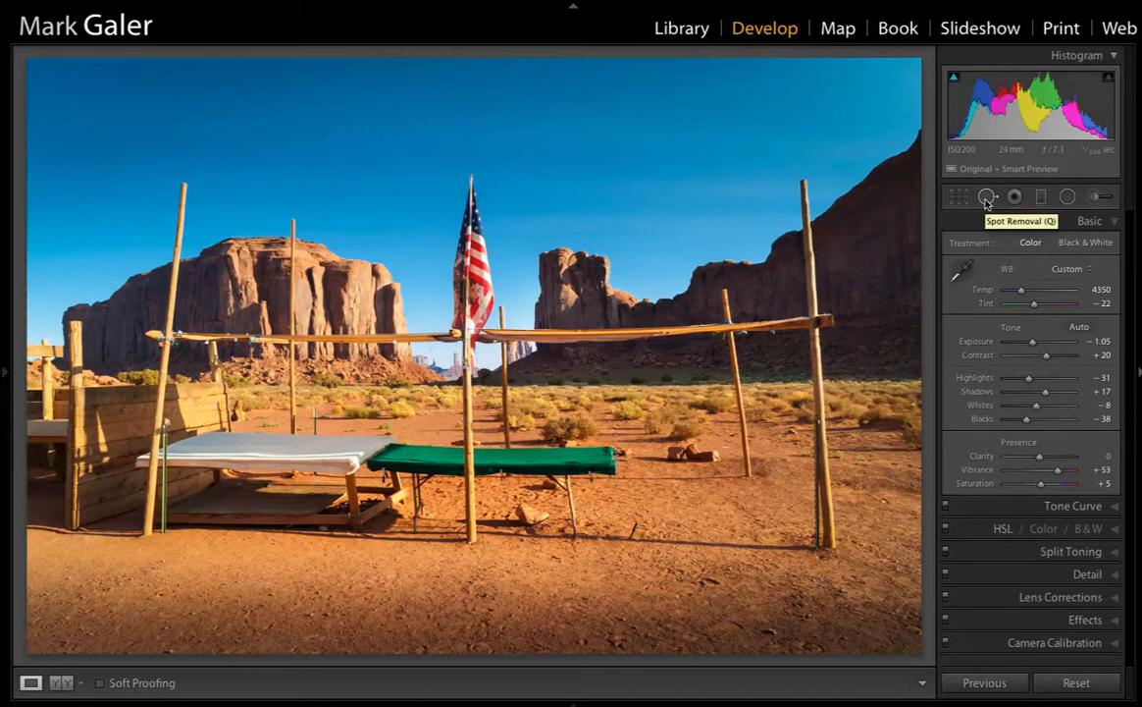
left_click(986, 198)
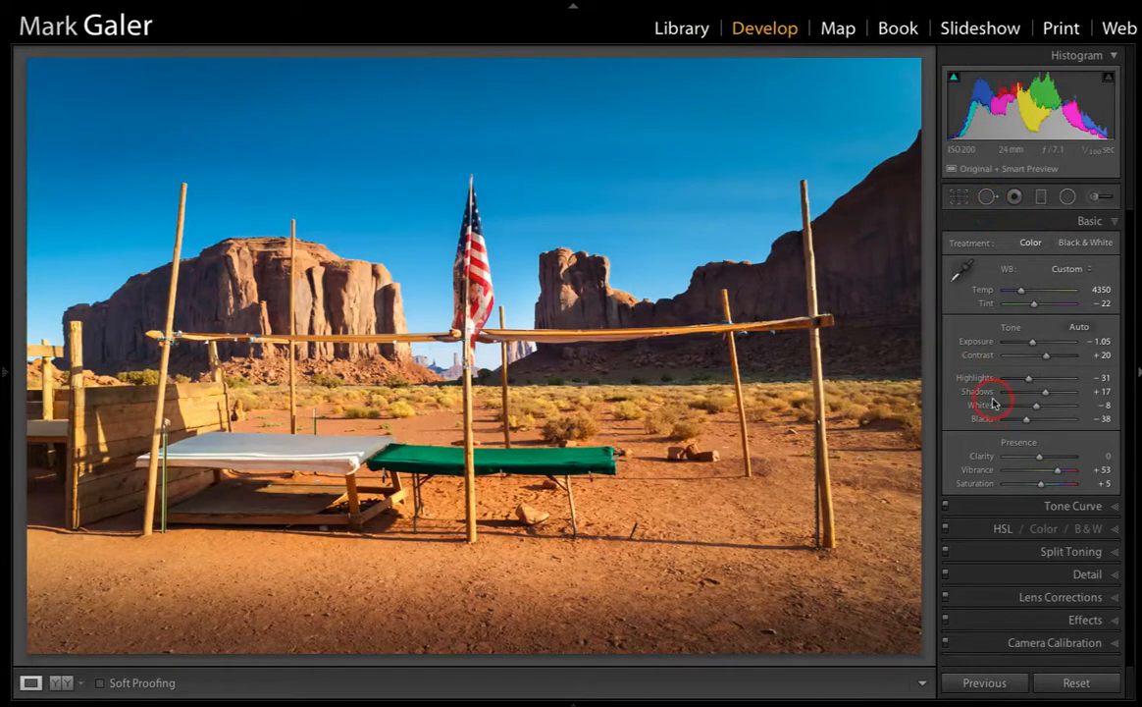
- Expand the Detail settings and aim the detail preview at the American flag
left_click(1021, 578)
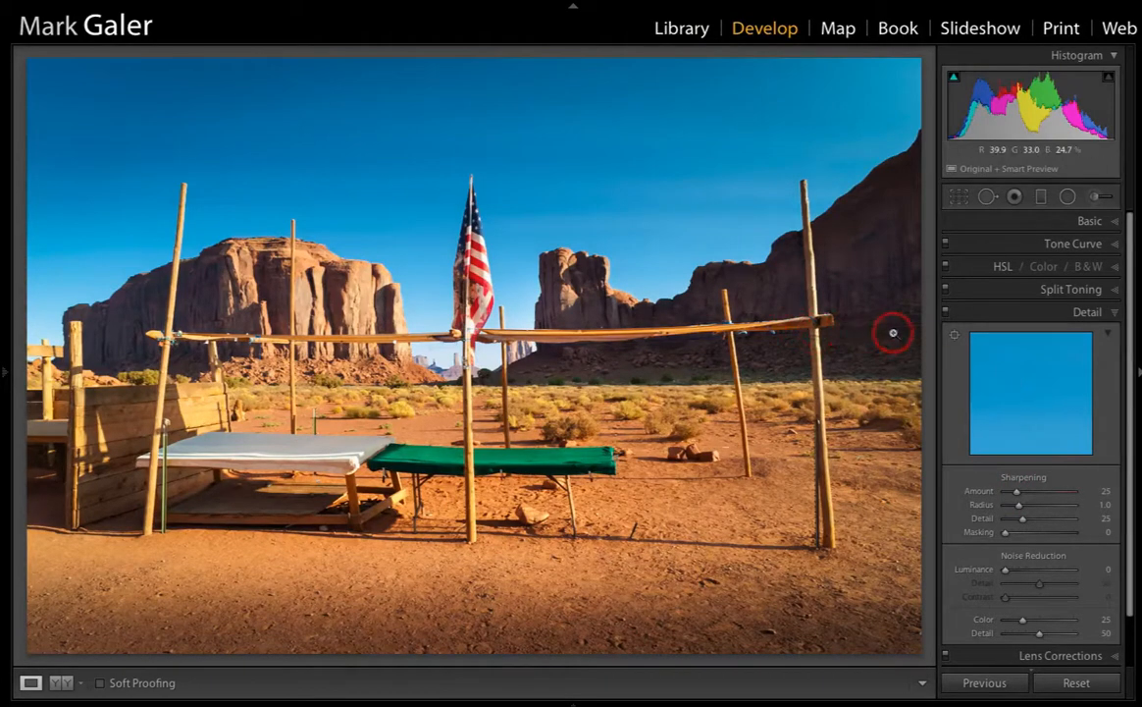
left_click(955, 338)
left_click(613, 263)
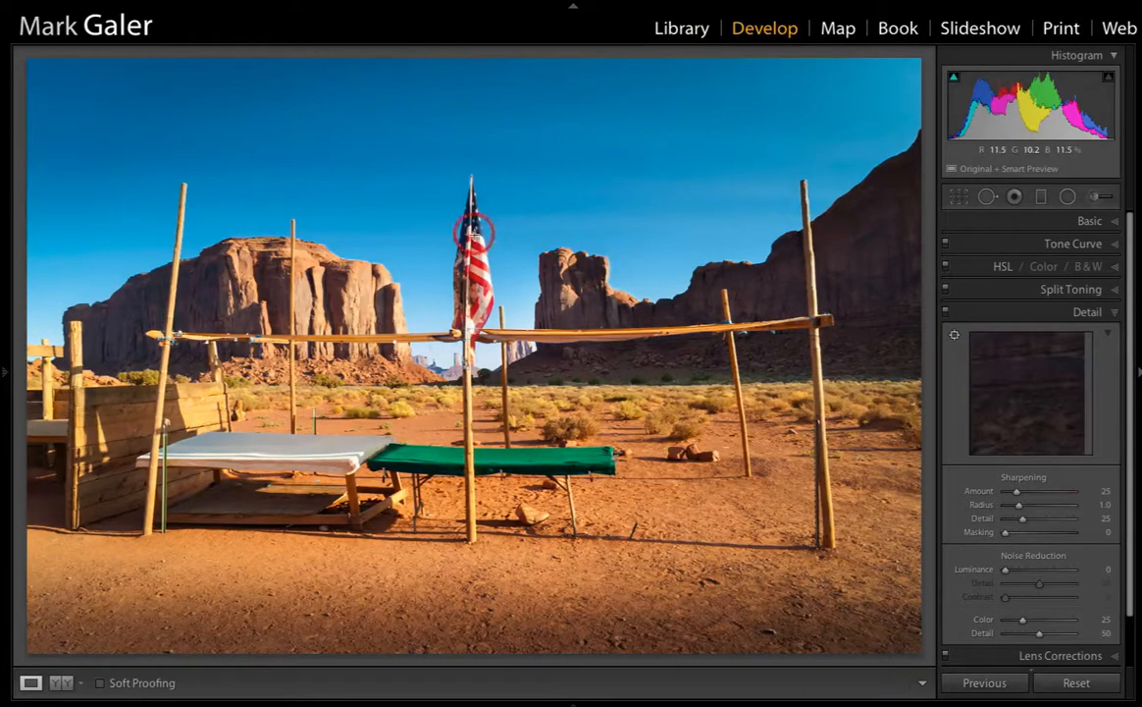
left_click(475, 245)
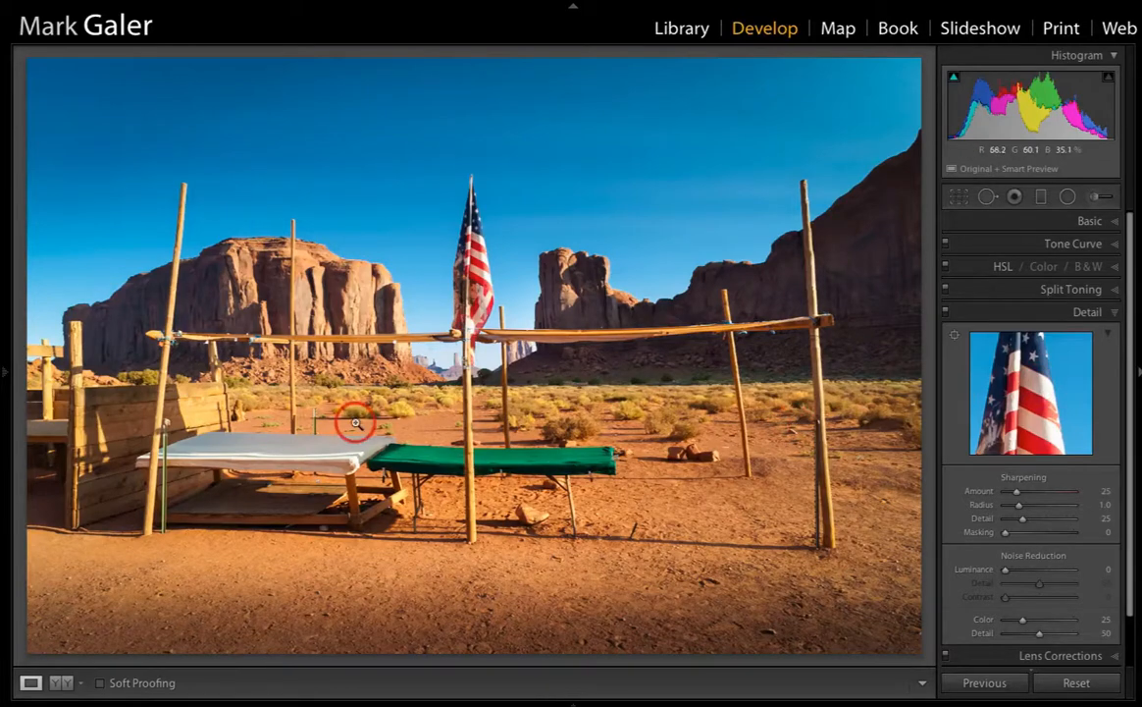
- Magnify the flag in the main image view, first at 2:1 and again at a closer ratio, to examine its sharpness
left_click(6, 374)
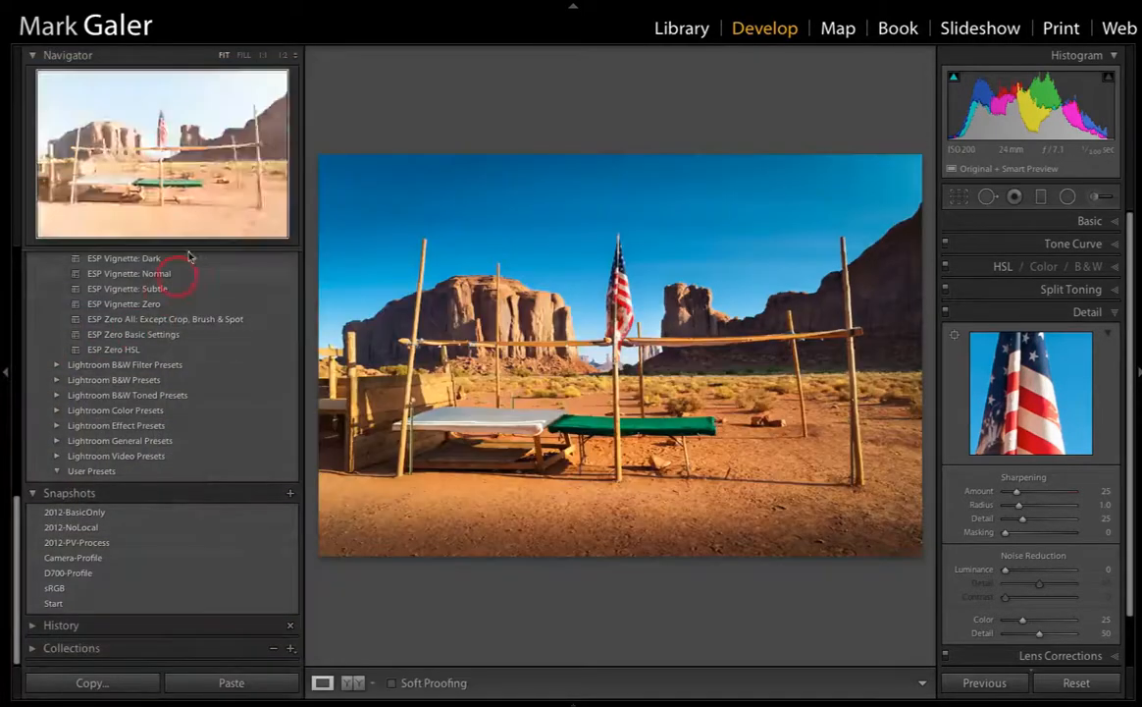
left_click(295, 59)
left_click_drag(295, 59, 307, 118)
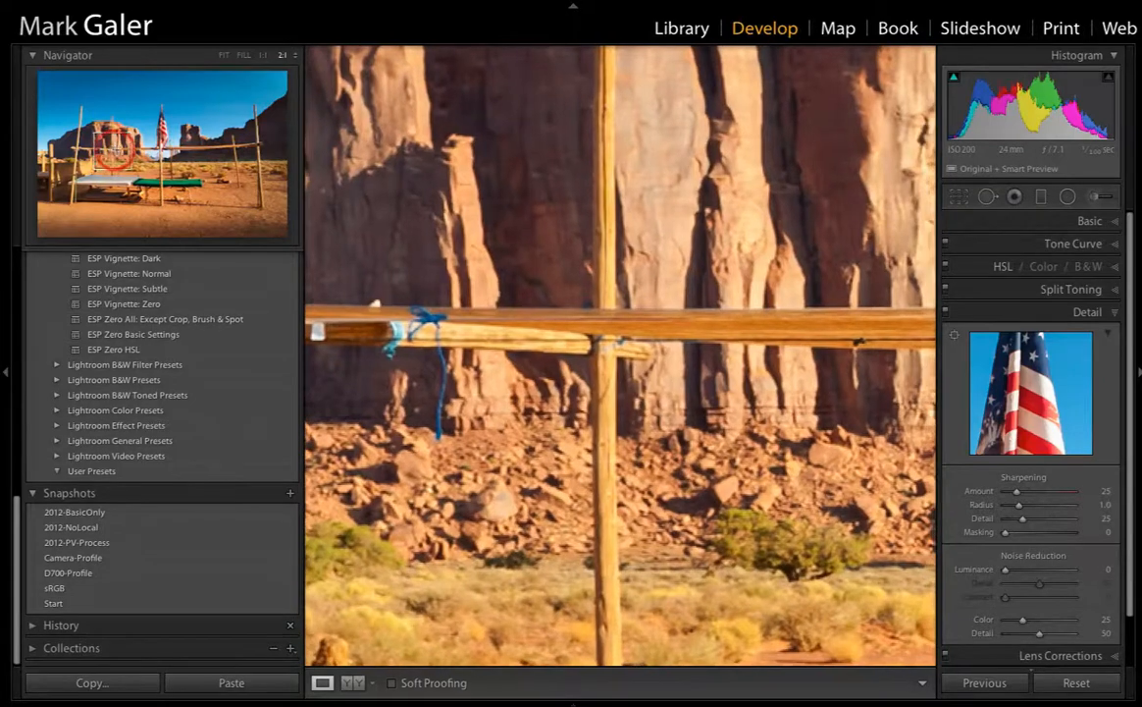
left_click_drag(133, 141, 164, 125)
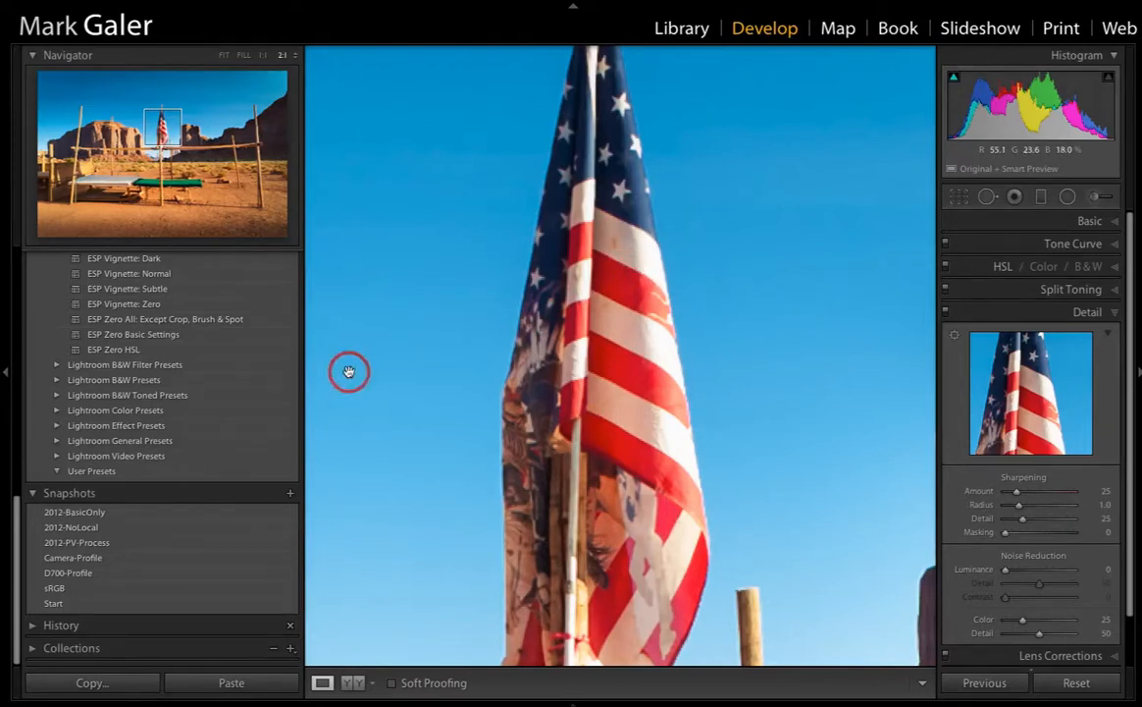
left_click(4, 374)
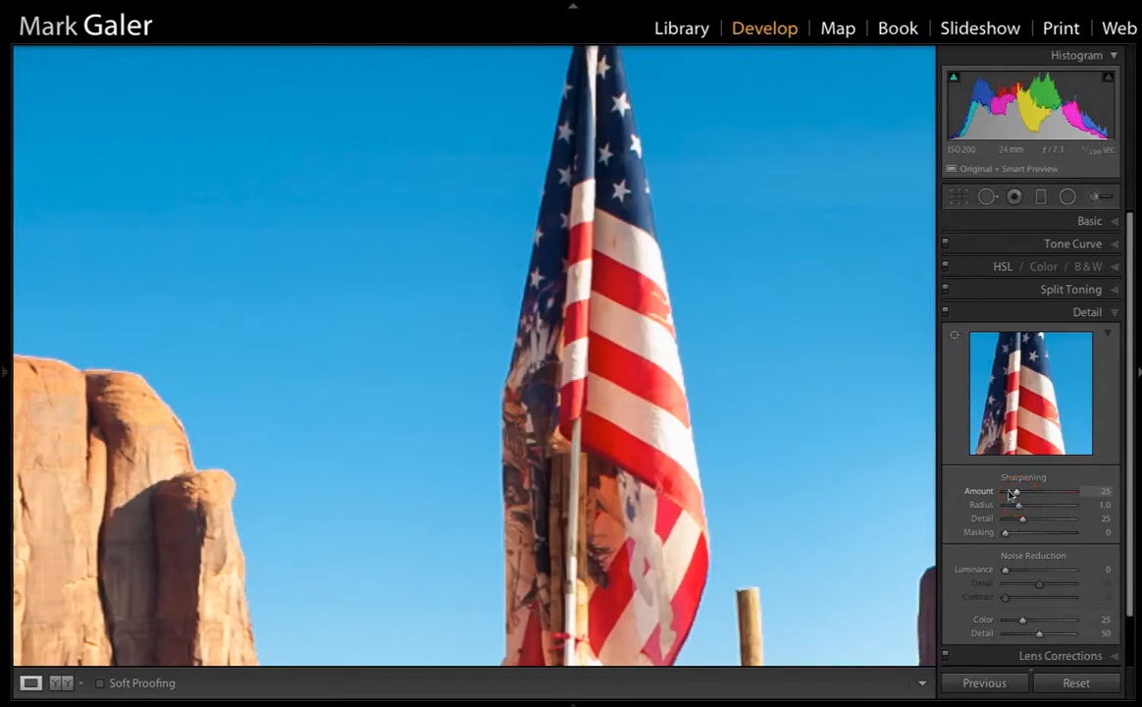
left_click(626, 349)
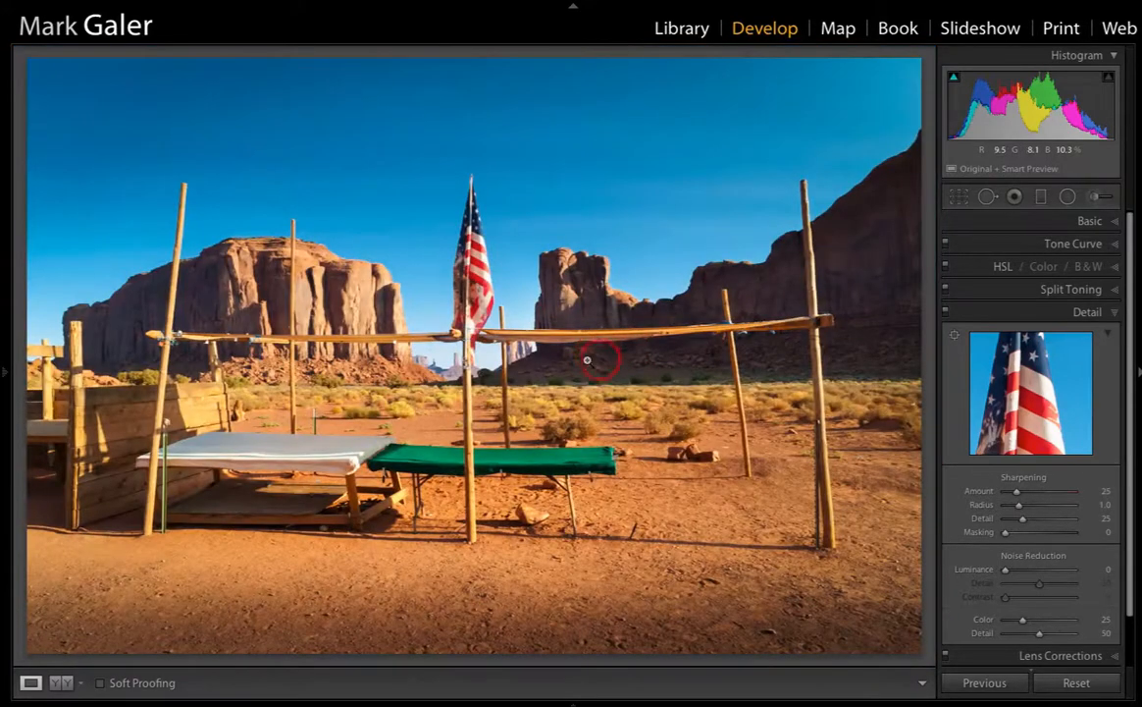
left_click(8, 368)
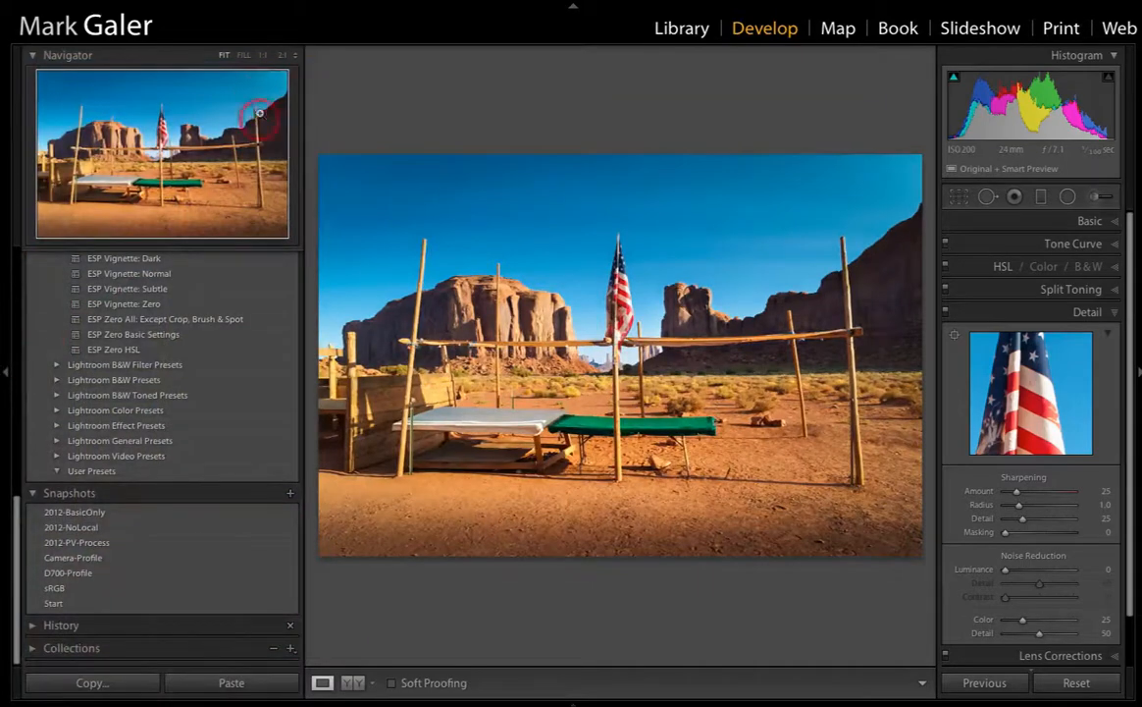
left_click_drag(291, 64, 305, 130)
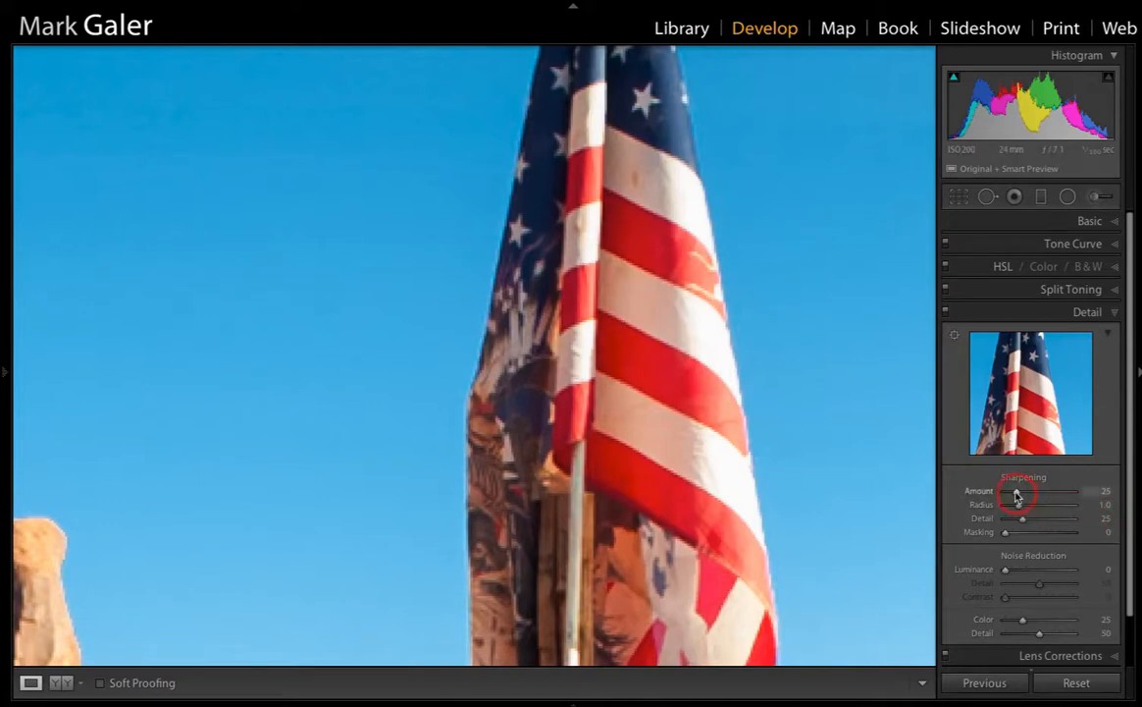
- Try sharpening at Amount 150 with Radius 3.0, restore Radius to its default of 1.0, and compare a lower Amount against 150
left_click_drag(1017, 493, 1076, 493)
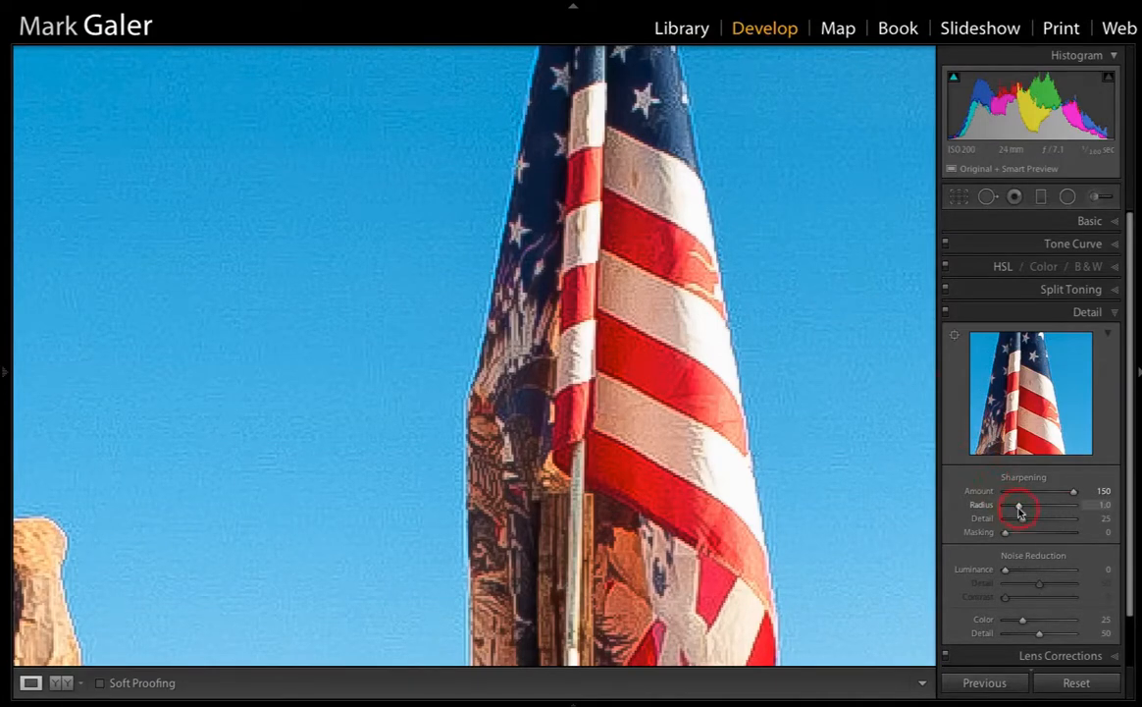
left_click_drag(1020, 508, 1086, 510)
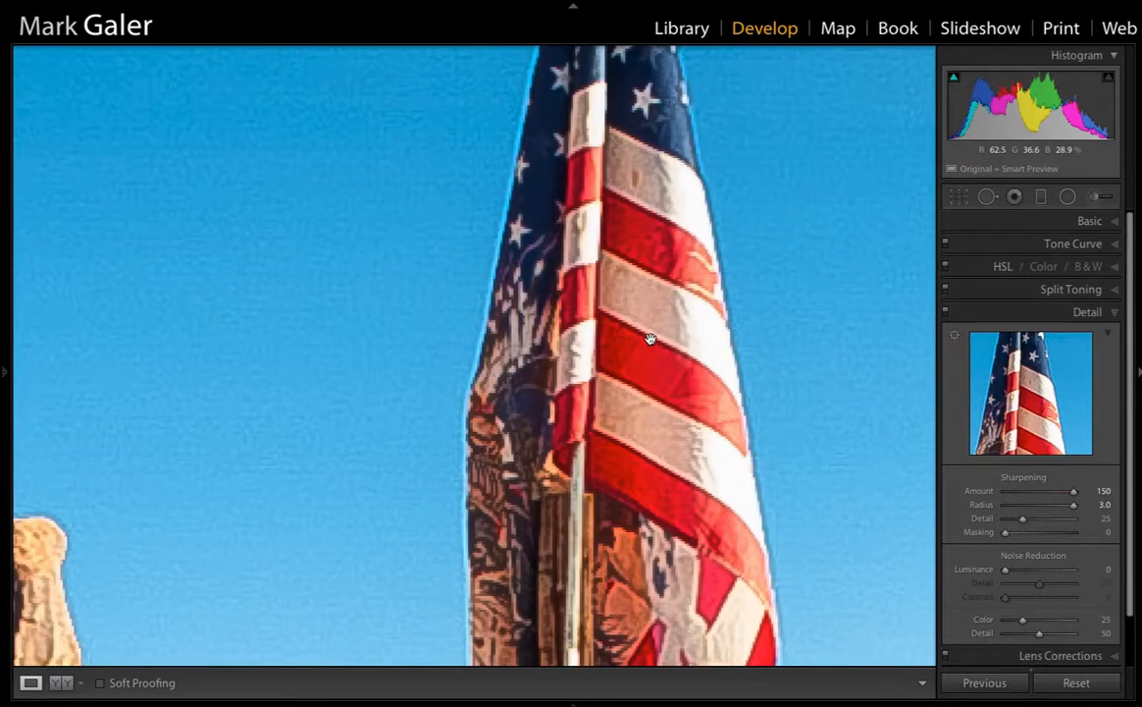
double_click(1075, 507)
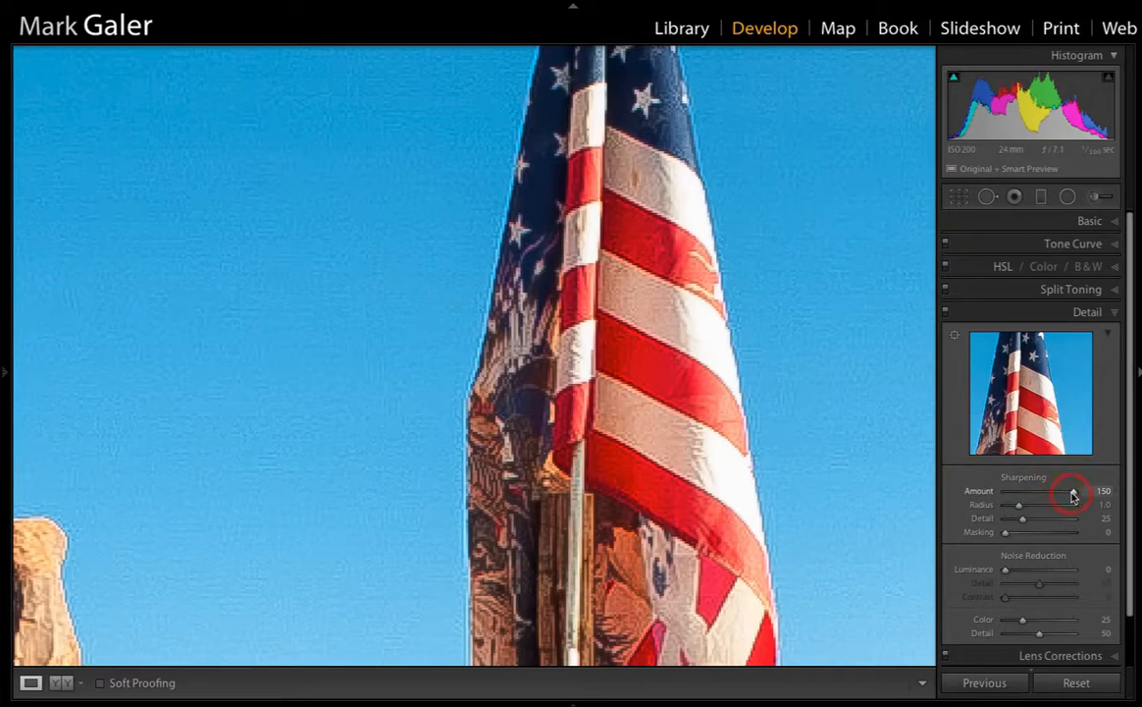
left_click_drag(1073, 495, 1049, 495)
left_click_drag(1049, 496, 1082, 498)
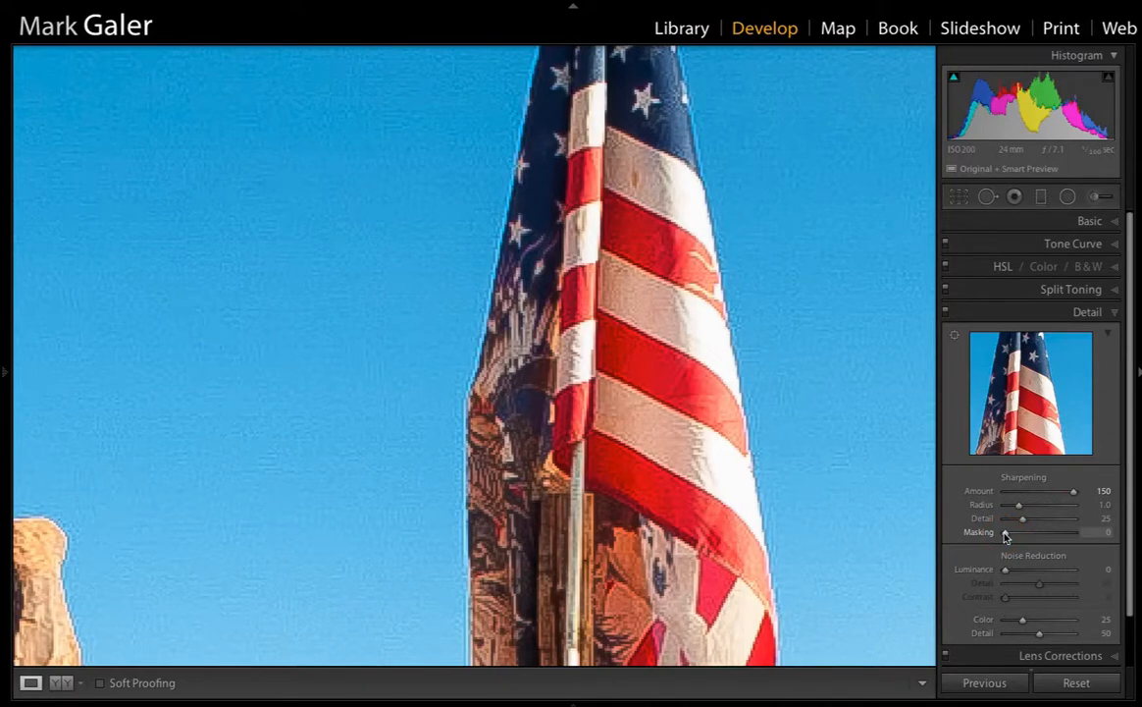
- Set the sharpening Masking to 48 using the black-and-white mask preview, and reduce the Amount to 79
key("alt")
left_click_drag(1005, 535, 1045, 535)
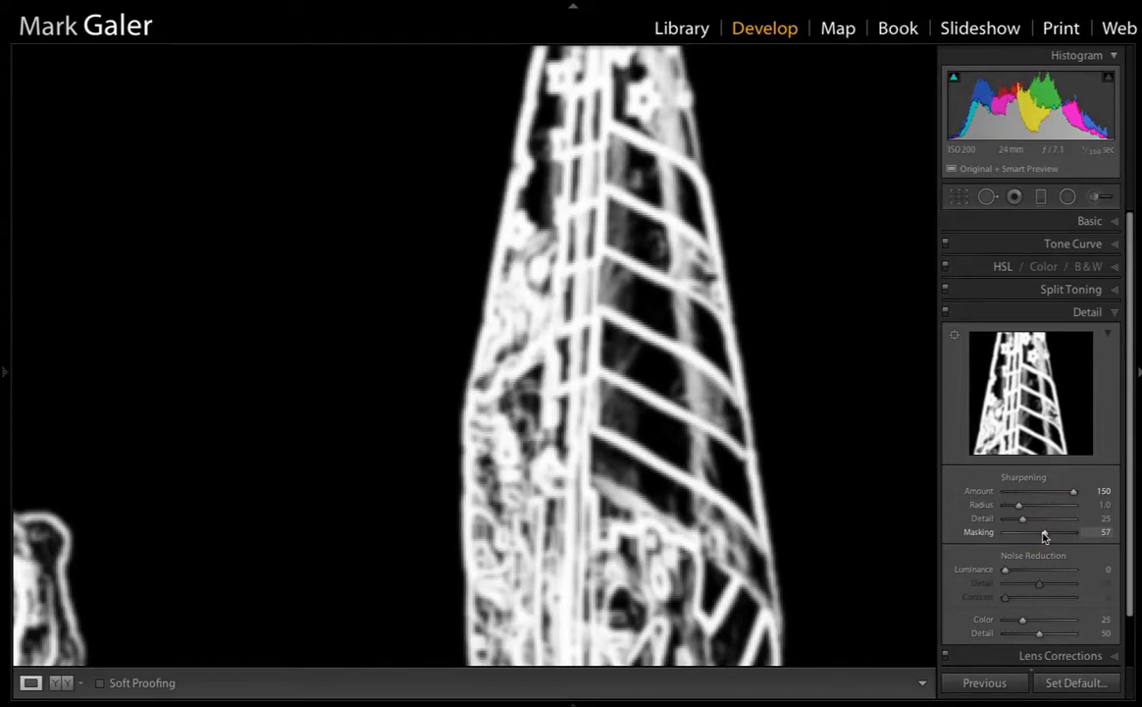
left_click_drag(1043, 535, 1038, 535)
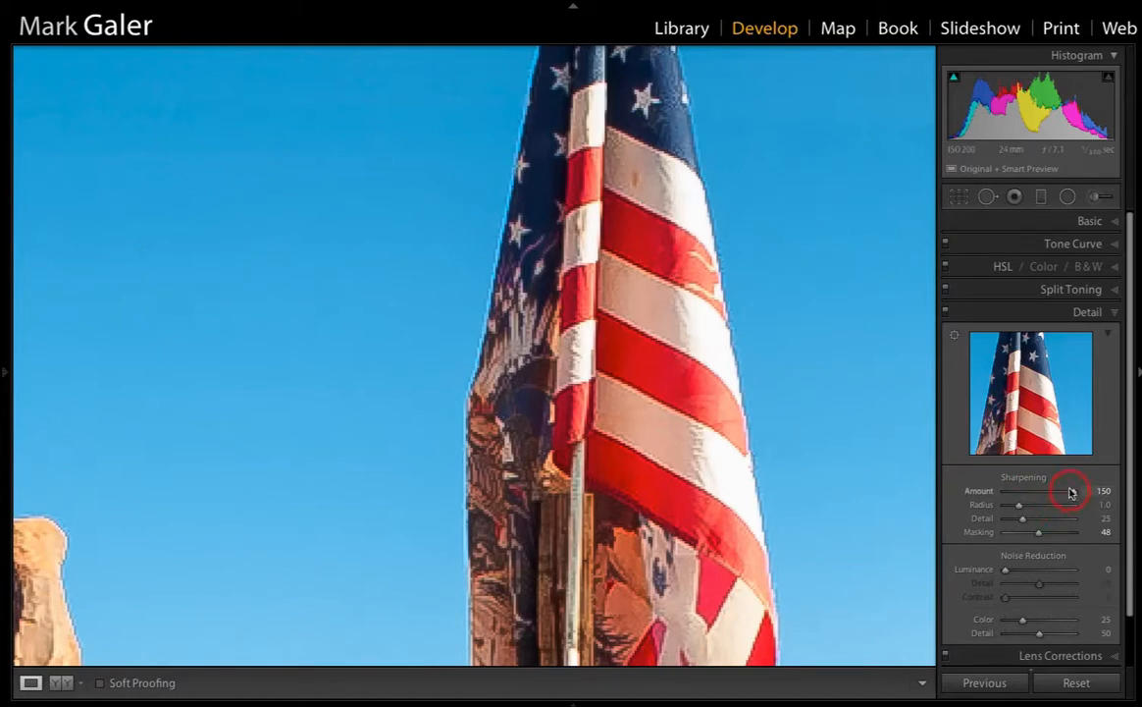
left_click_drag(1073, 491, 1041, 498)
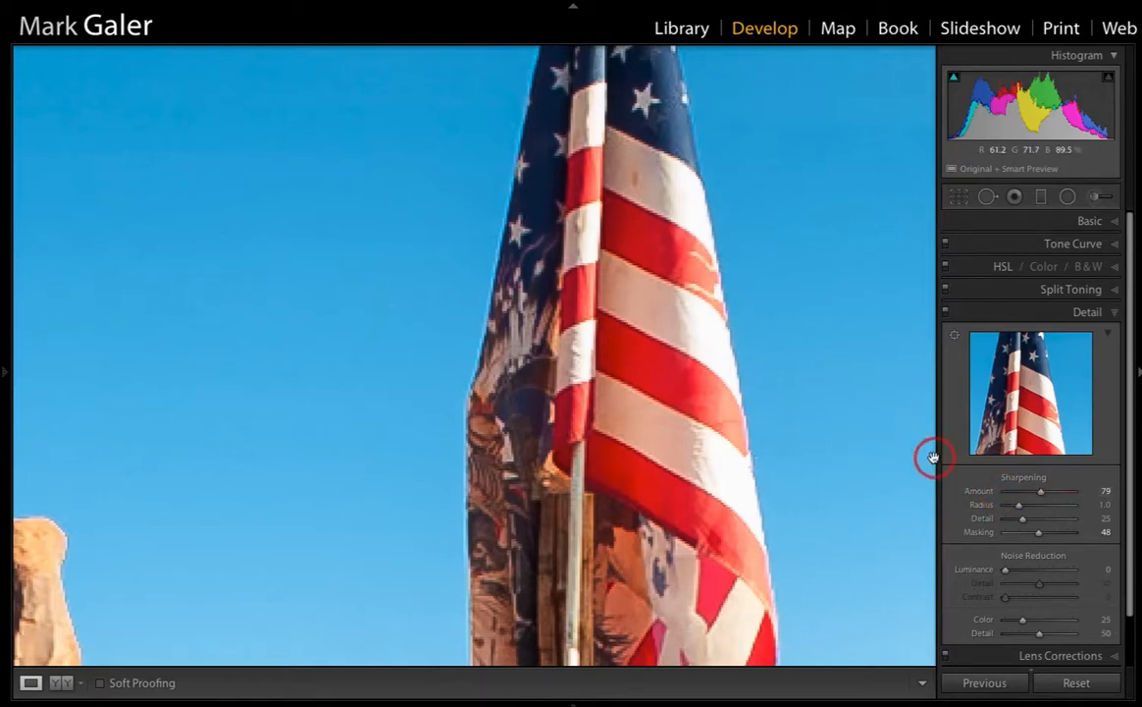
left_click(673, 392)
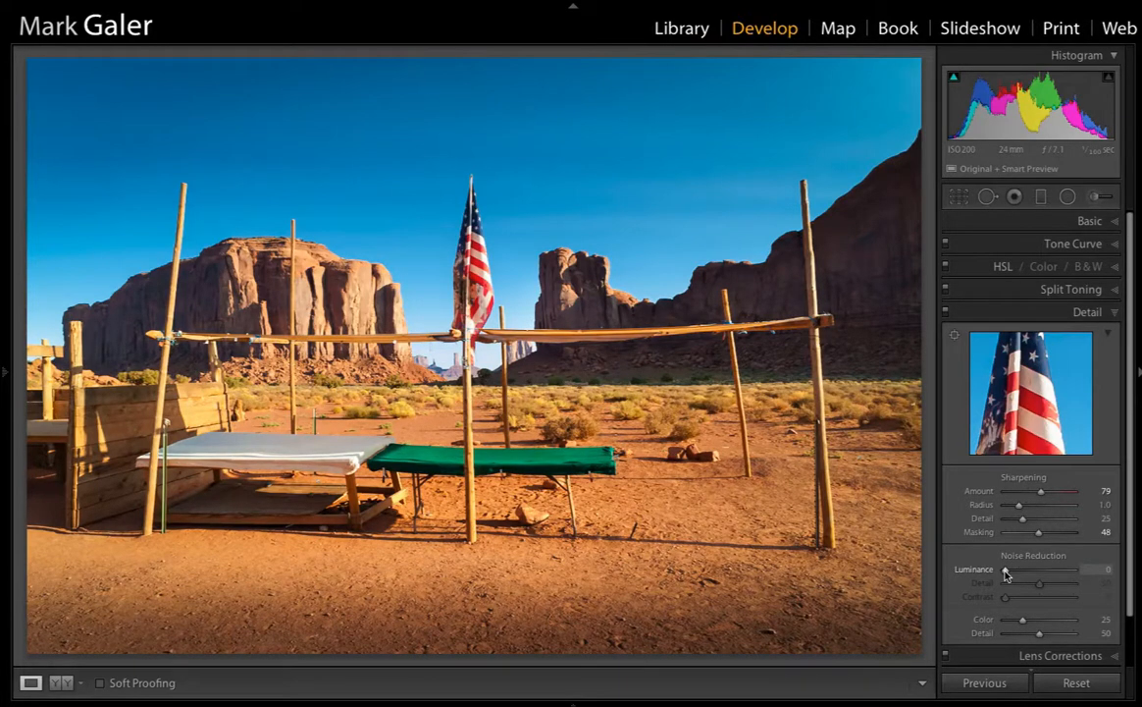
- Leave luminance noise reduction at 0 and save the current settings as a new snapshot
left_click_drag(1005, 573, 1010, 571)
key("super+n")
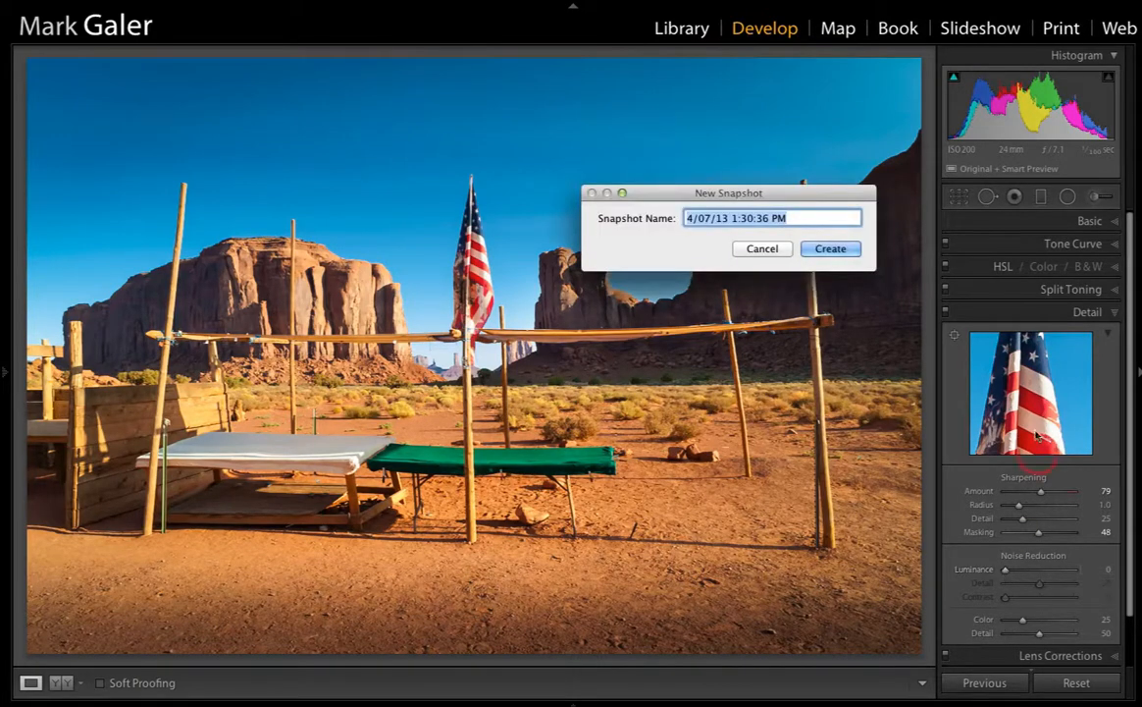
left_click(937, 315)
left_click(830, 249)
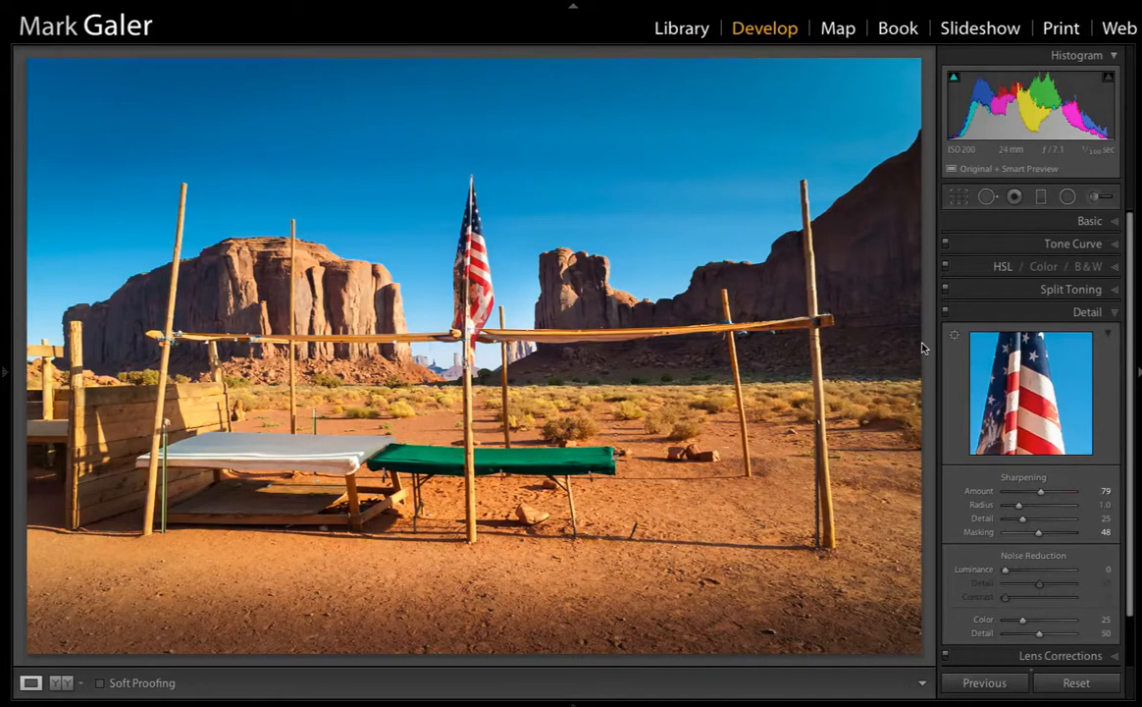
- Collapse the Detail settings, reset all Develop adjustments to compare with the original photo, and undo the reset
left_click(1015, 314)
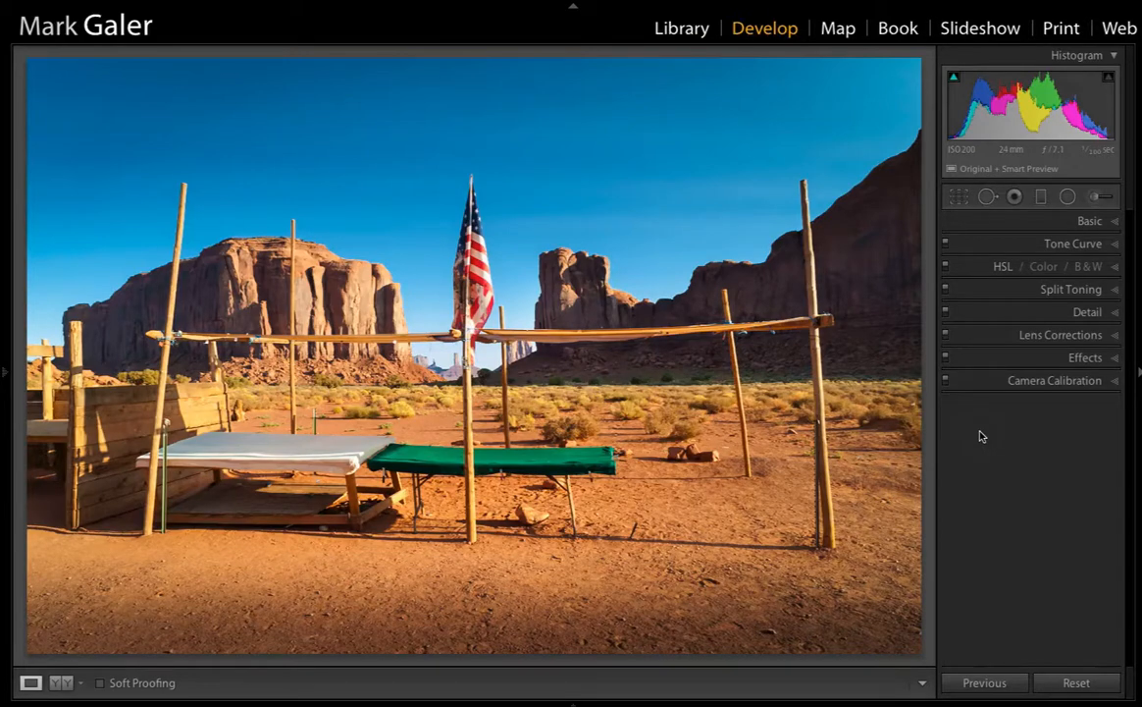
left_click(1063, 684)
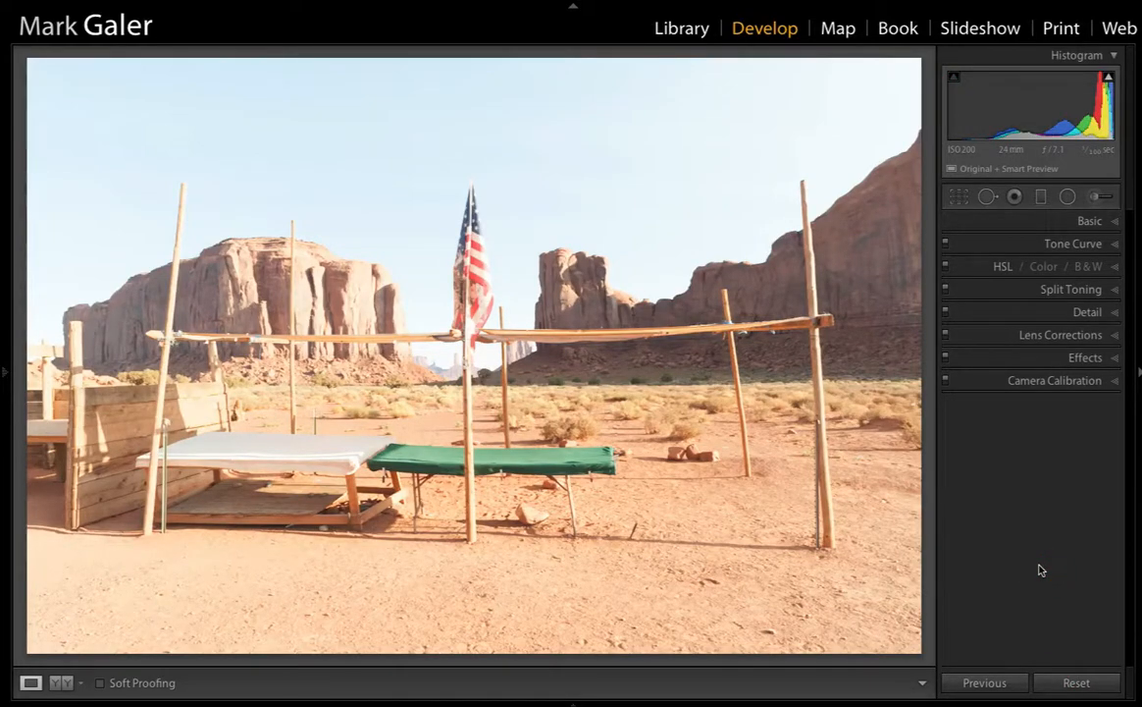
key("ctrl+z")
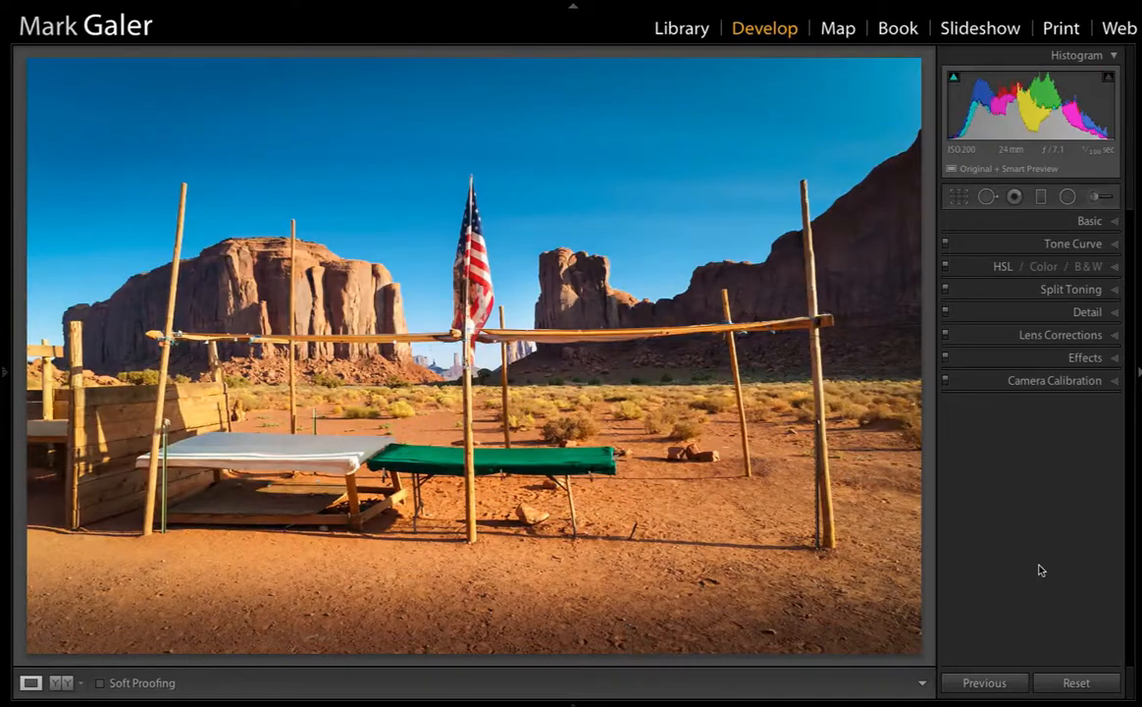